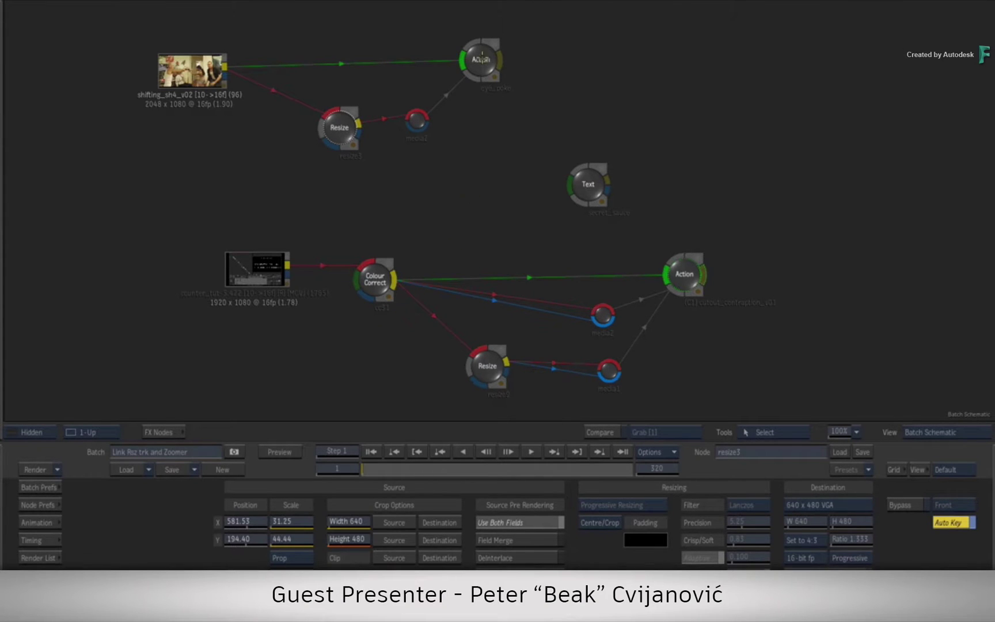
Step: Preview the eye_poke result and the cutout_contraption_v01 output, scrub its start, and try moving its control axis
double_click(481, 59)
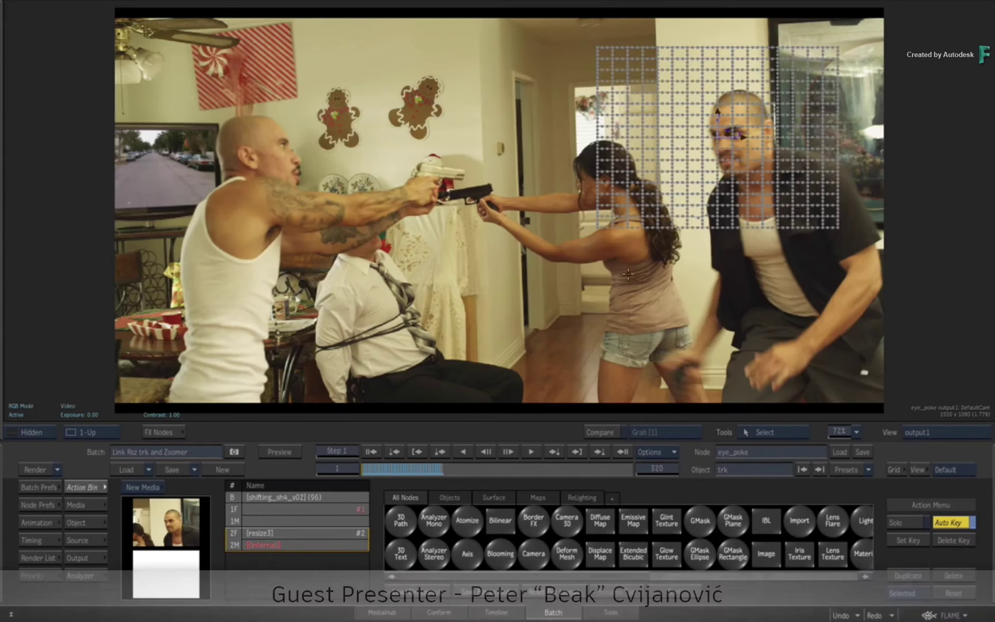
key("Escape")
double_click(684, 274)
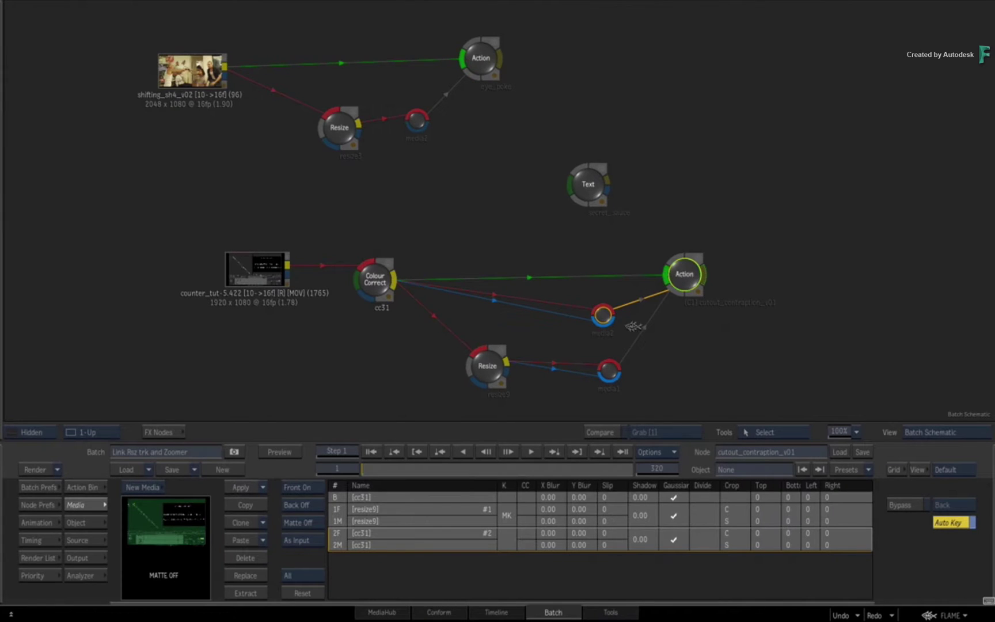
key("F4")
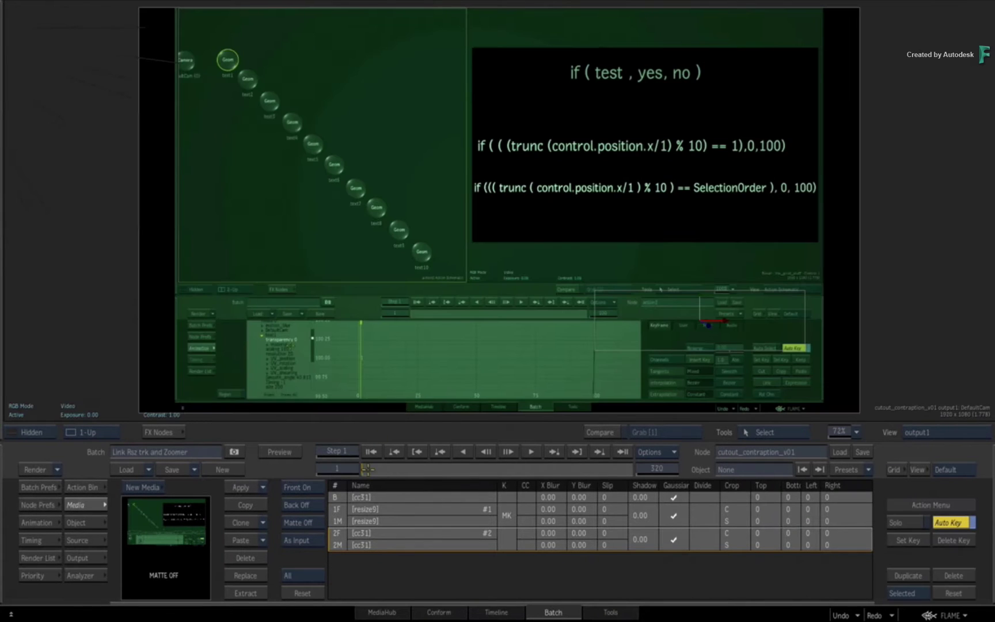
mouse_move(367, 469)
left_mouse_down()
mouse_move(389, 469)
mouse_move(354, 471)
left_mouse_up()
left_click_drag(477, 337, 486, 286)
left_click(348, 409)
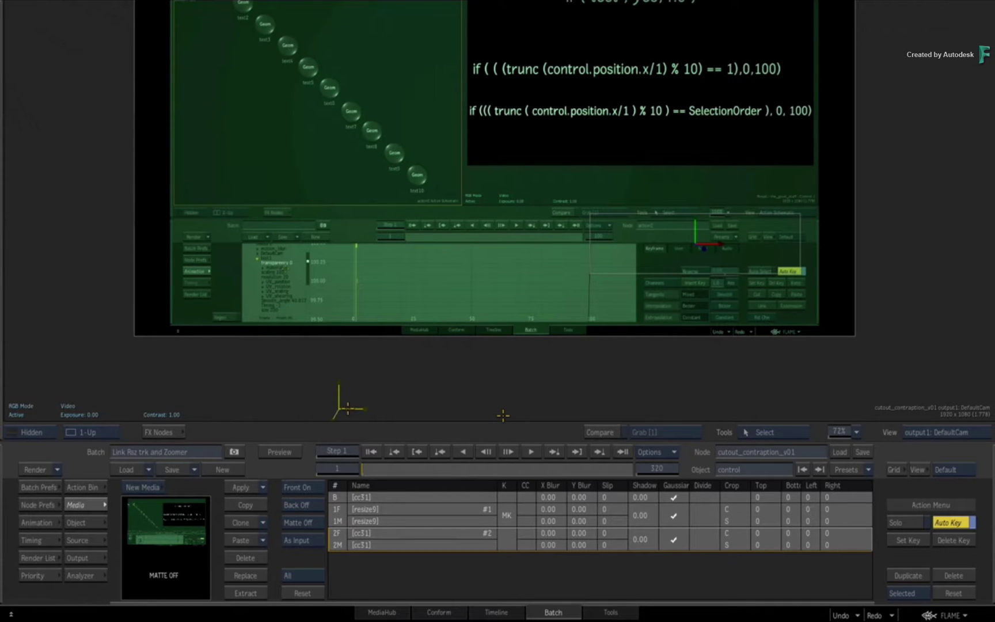
left_click_drag(502, 414, 201, 409)
key("Escape")
Step: Reopen the eye_poke Action result and scrub through the opening frames of the shot
left_click_drag(538, 179, 542, 244)
double_click(473, 121)
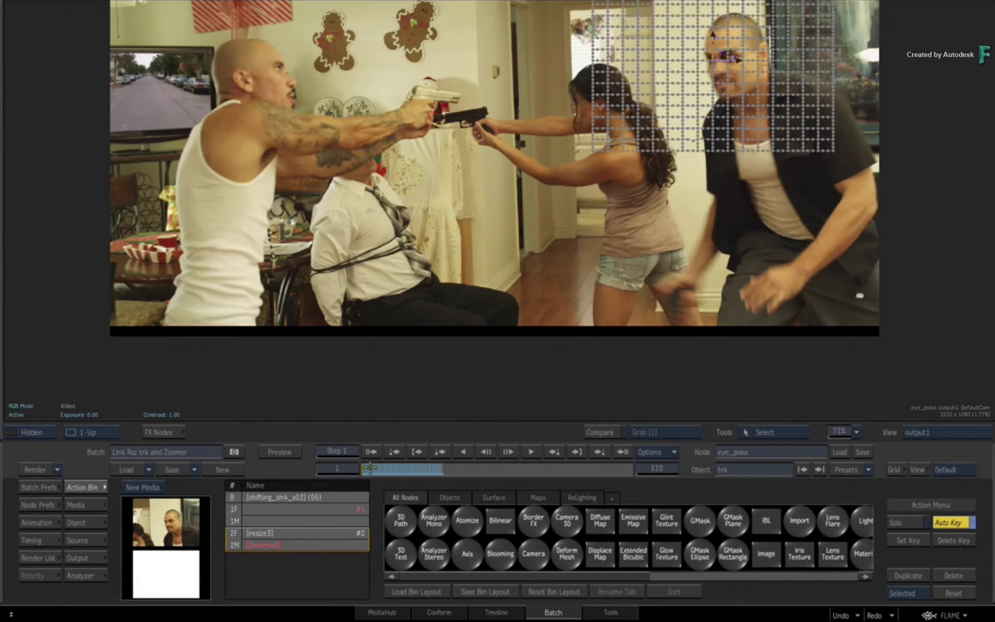
left_click_drag(370, 467, 353, 486)
key("Escape")
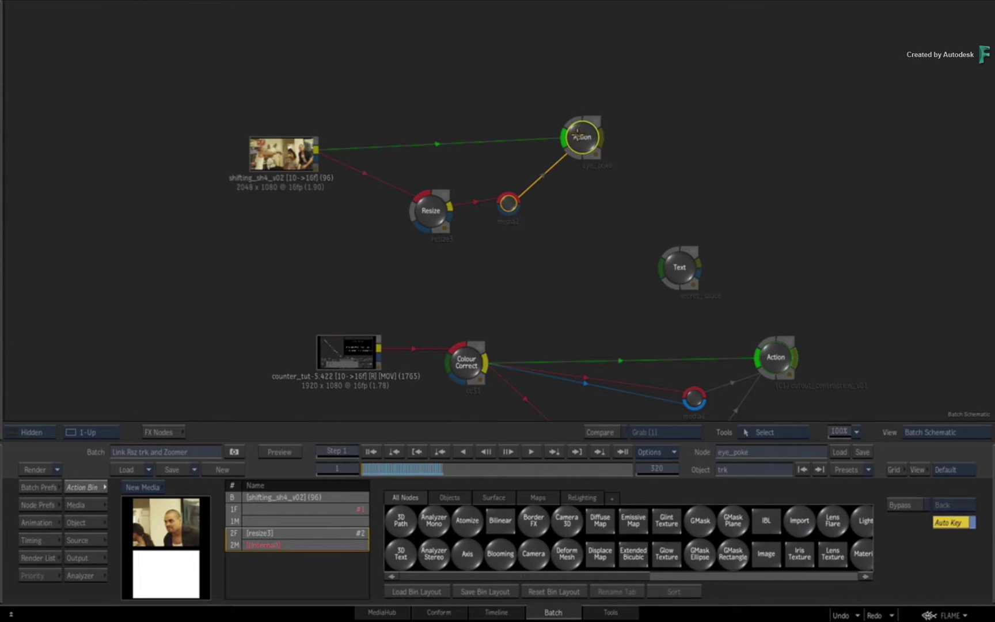
Step: Show eye_poke's Action schematic and move the trk axis node away from the repo axis
double_click(577, 137)
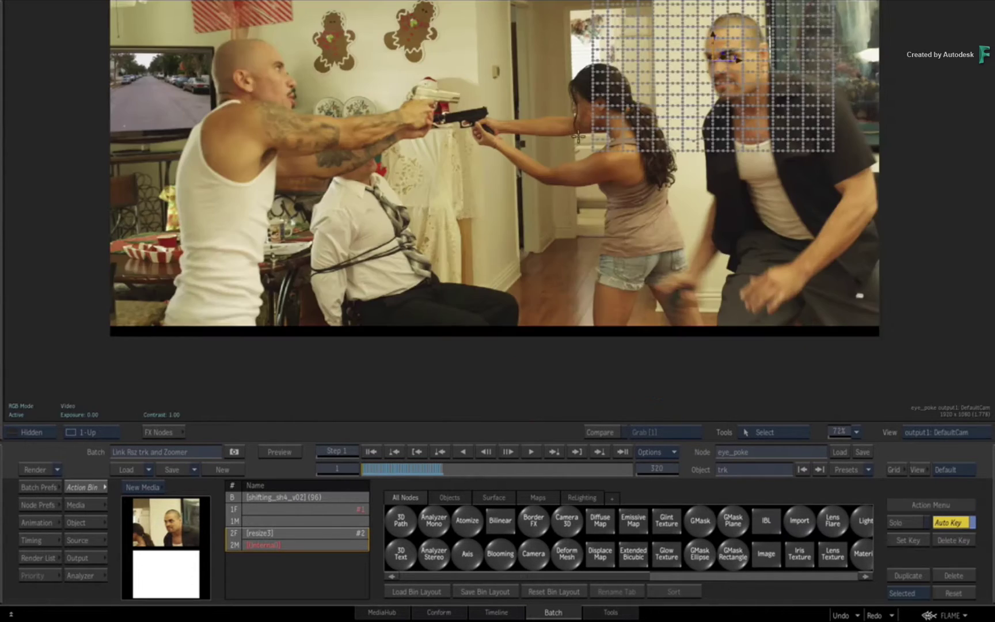
key("grave")
left_click_drag(406, 143, 518, 126)
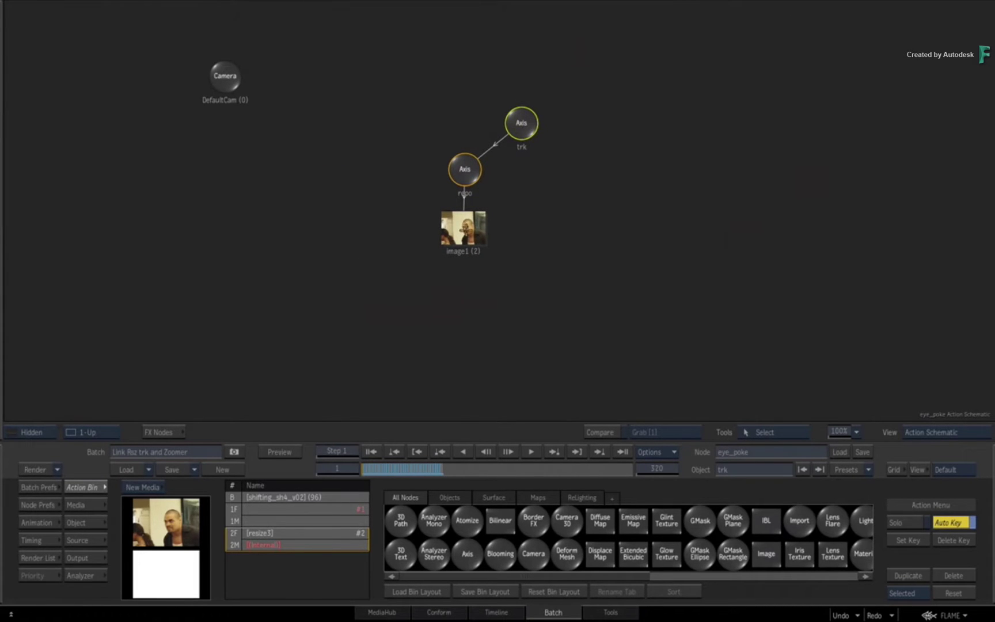
Step: View eye_poke's front media, and display the resize3 node's front input with its crop box
key("F1")
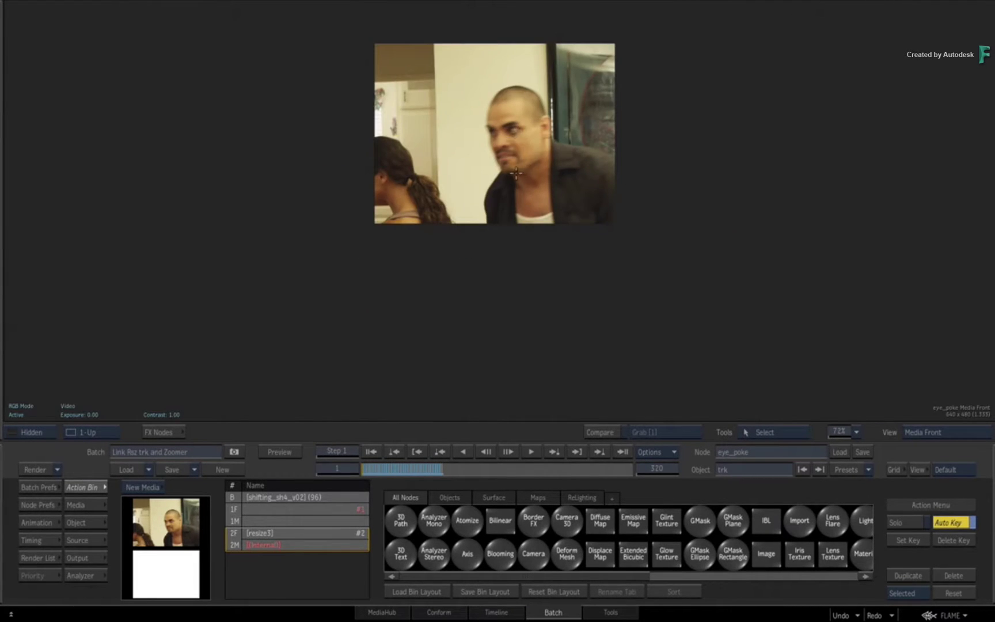
key("Escape")
left_click(431, 205)
key("F1")
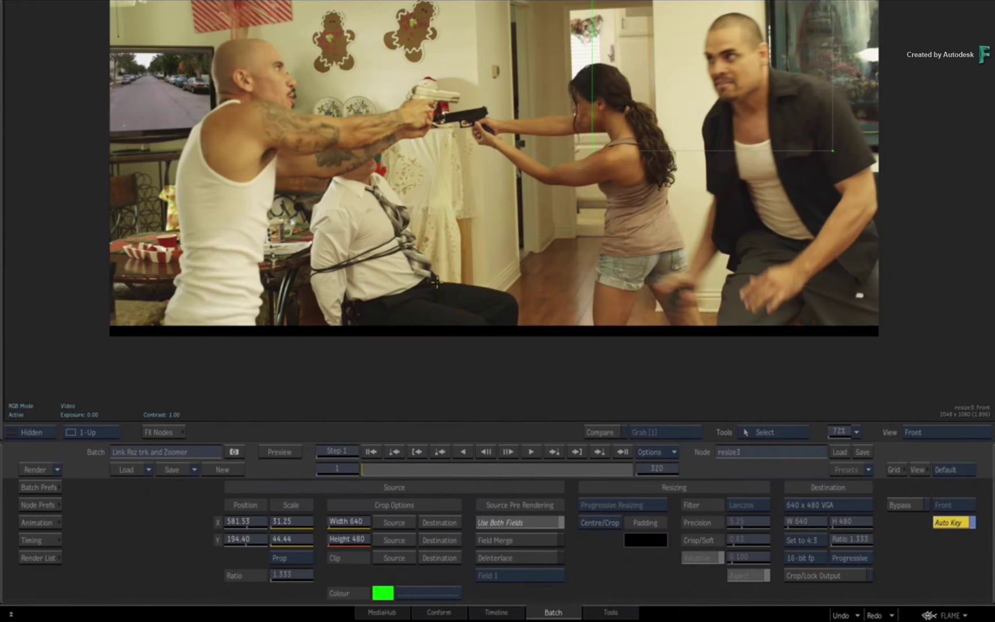
left_click_drag(522, 248, 493, 334)
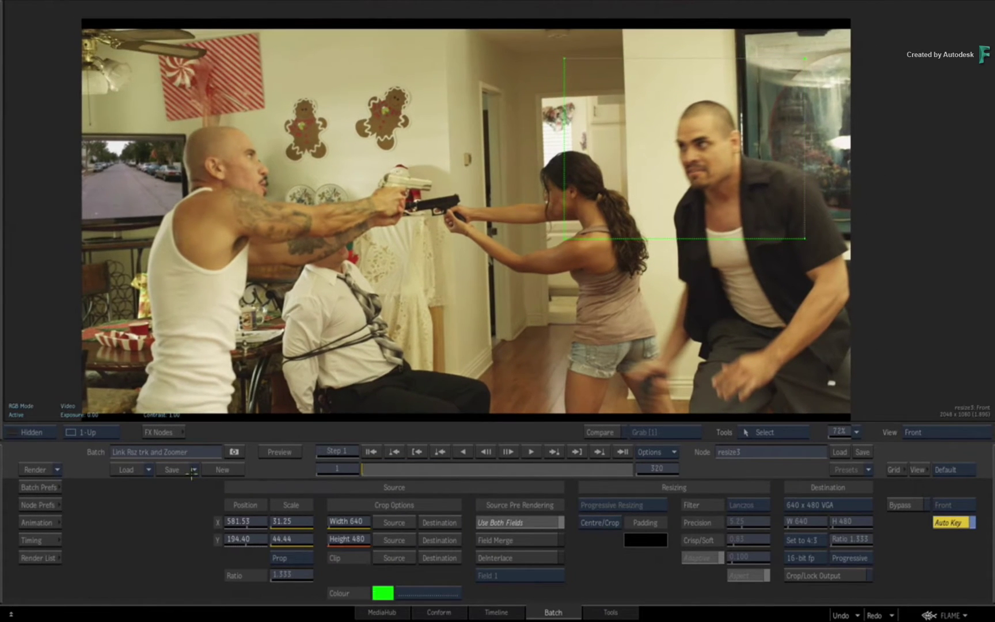
Step: Examine the expressions on the position x and y channels of resize3's Cropbox
left_click(42, 523)
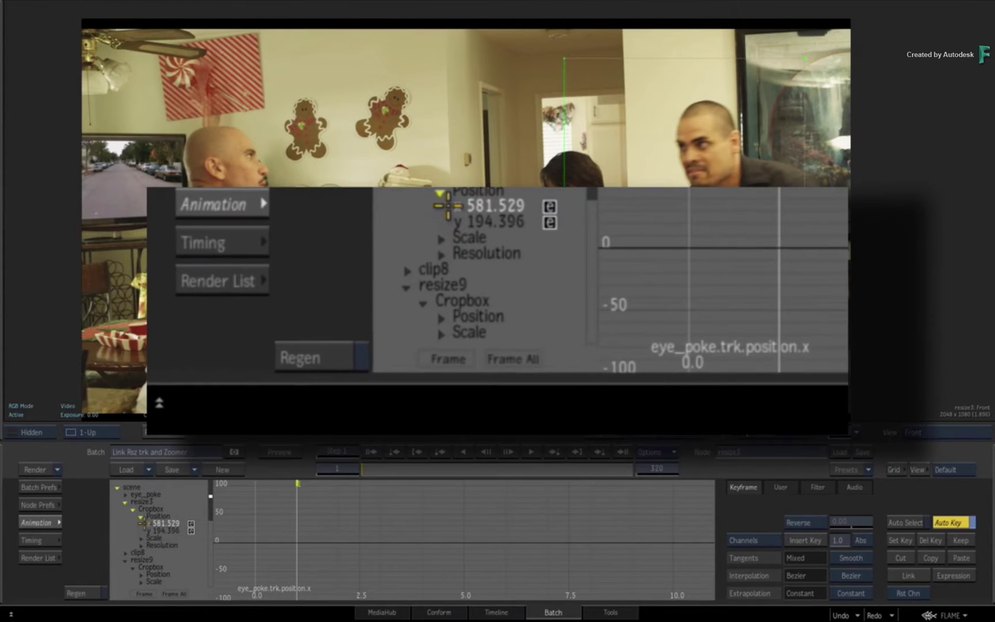
double_click(145, 522)
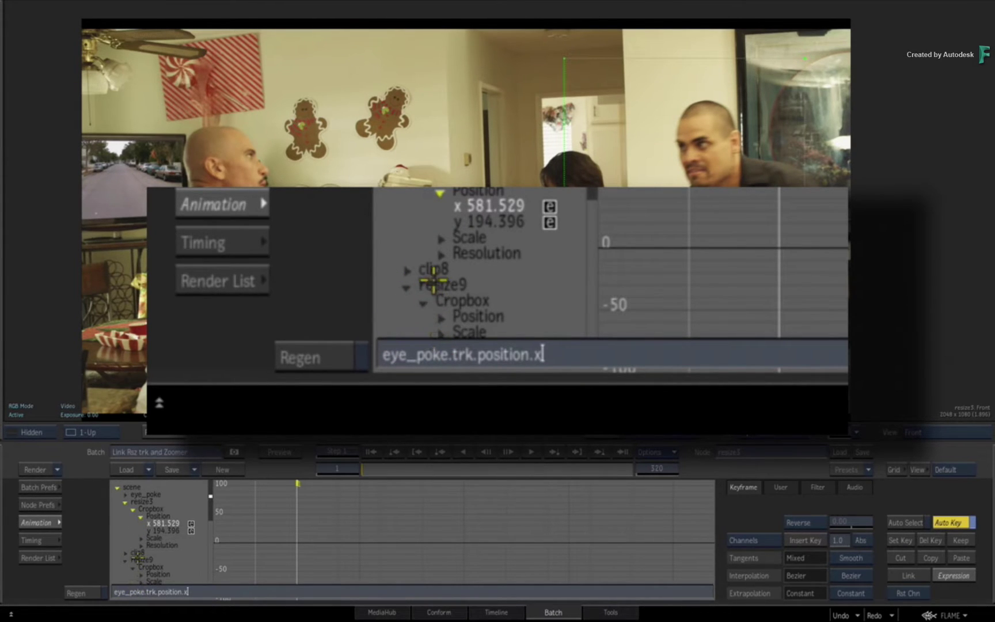
key("Return")
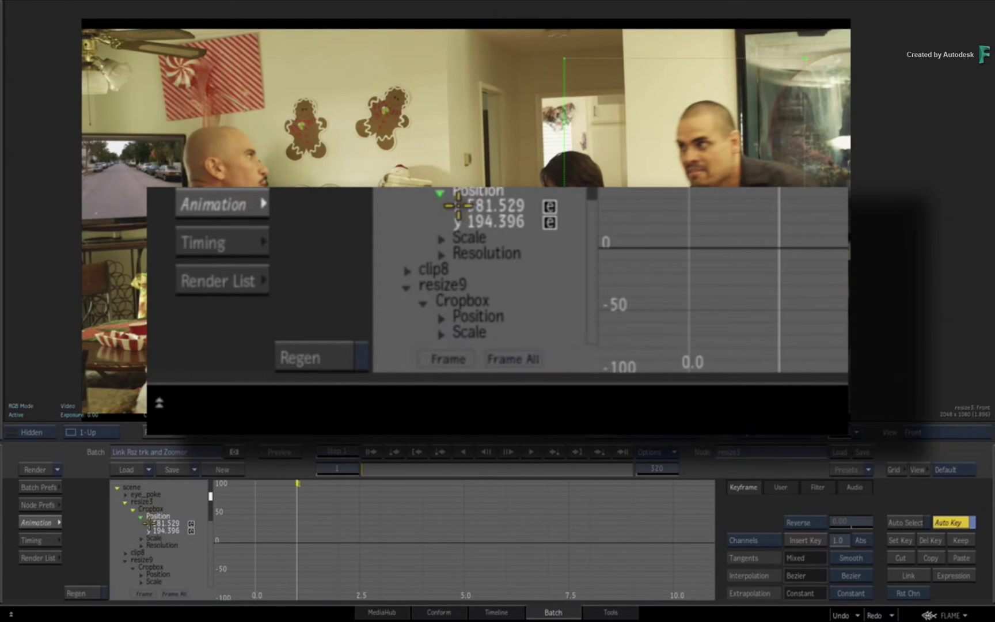
left_click(149, 530)
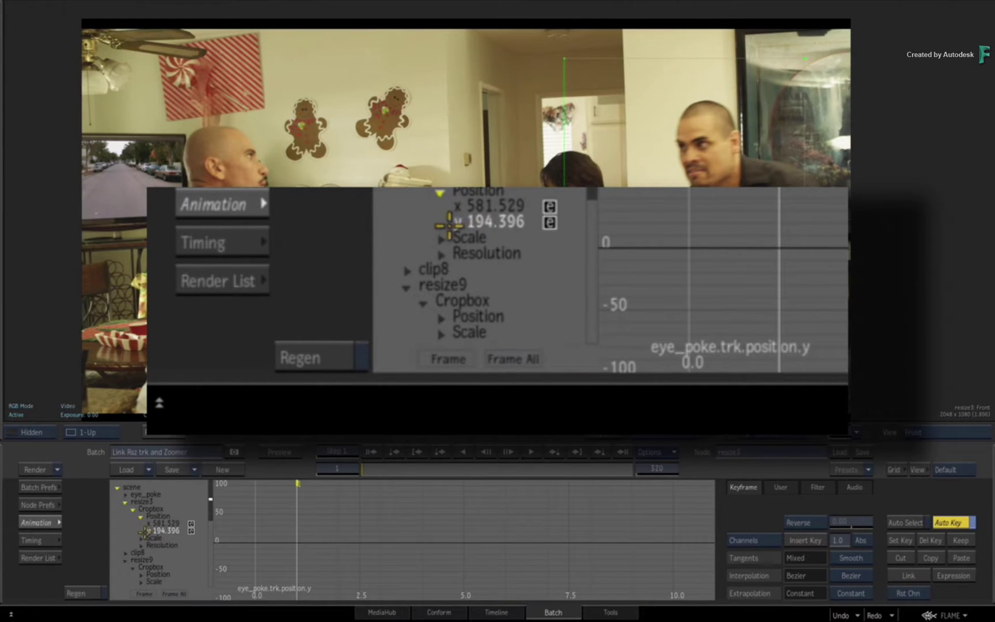
left_click(157, 517)
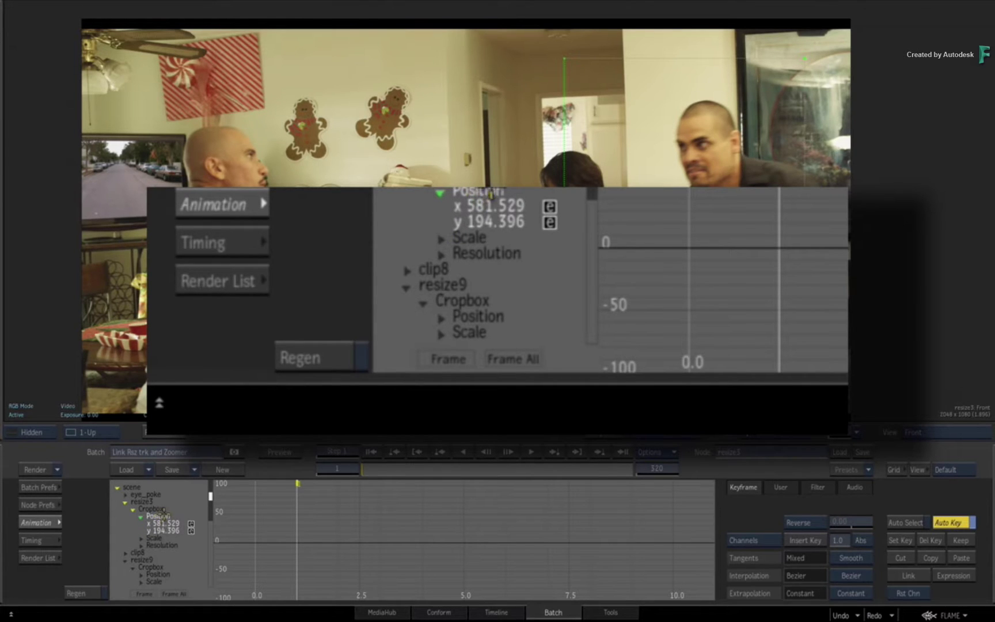
left_click(159, 530)
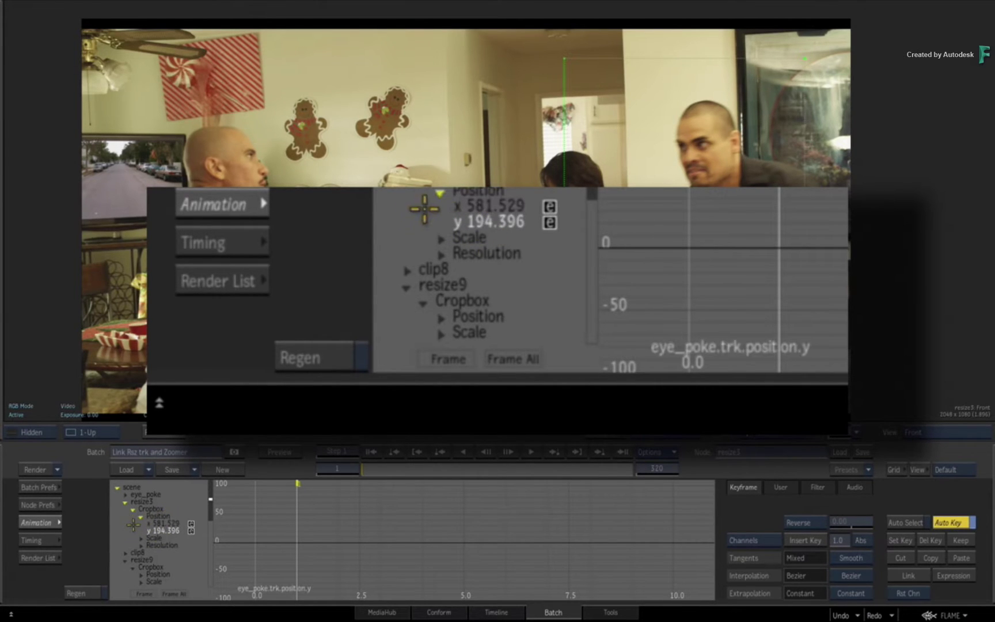
key("Escape")
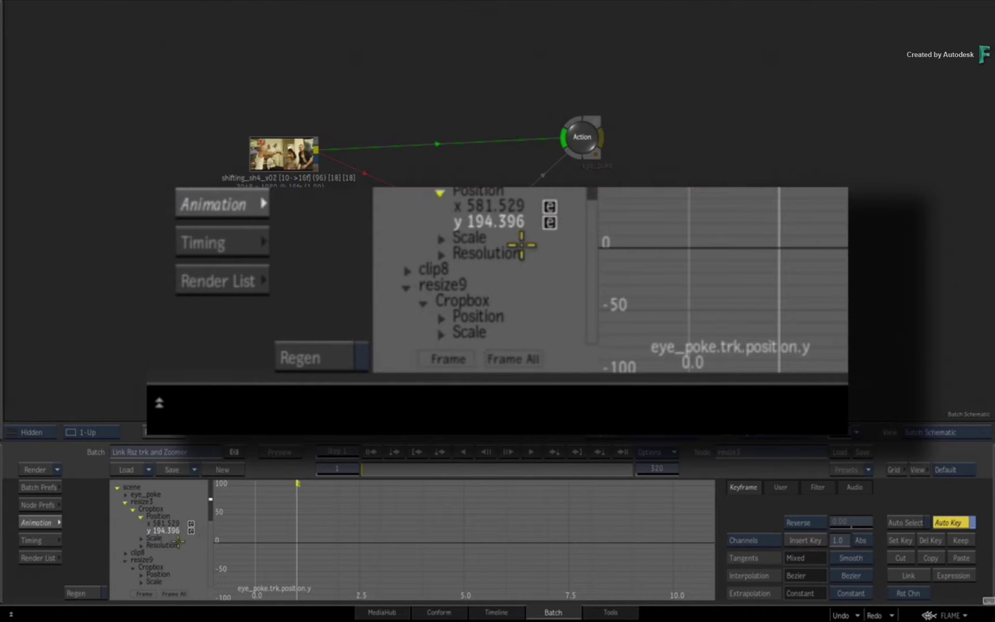
Step: Check the crop box movement in resize3's front view by scrubbing to frame 18
key("grave")
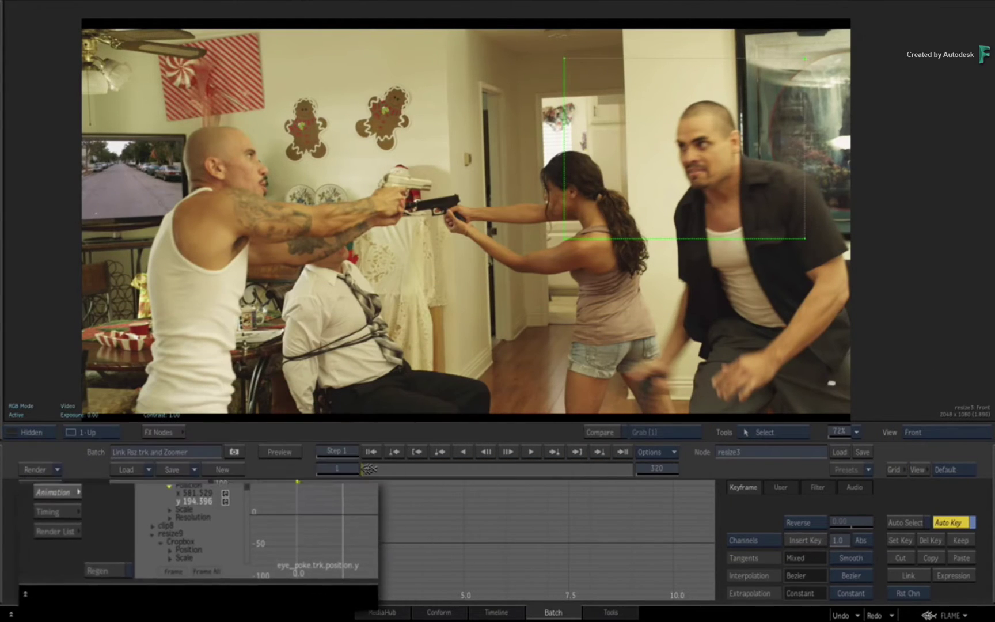
mouse_move(369, 469)
left_mouse_down()
mouse_move(464, 466)
mouse_move(374, 474)
left_mouse_up()
key("Escape")
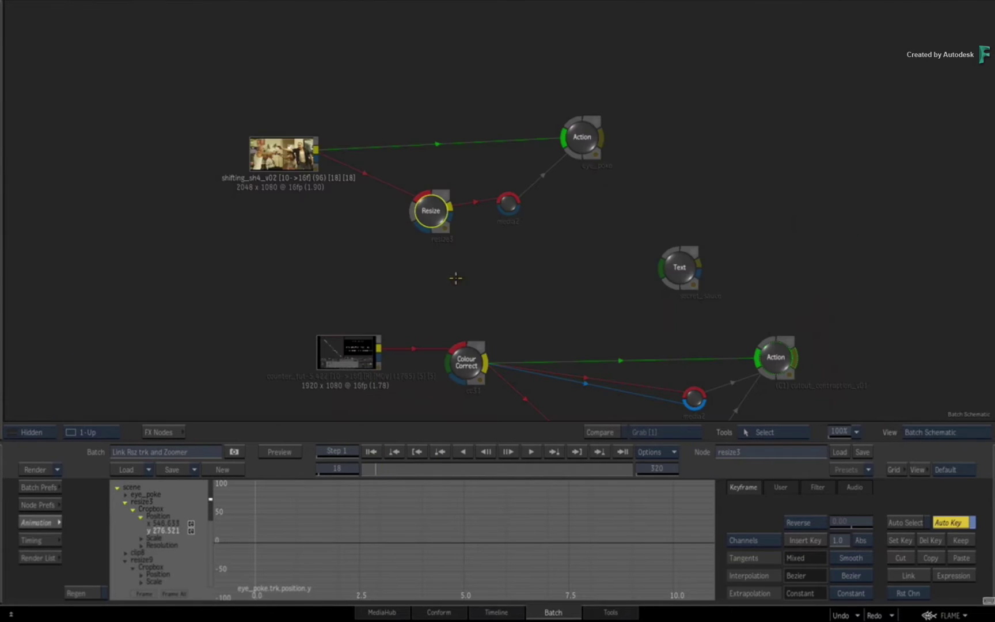
Step: Compare the eye_poke result with its back media on several frames with the overlay icons hidden, and show the icons again
left_click(570, 137)
key("grave")
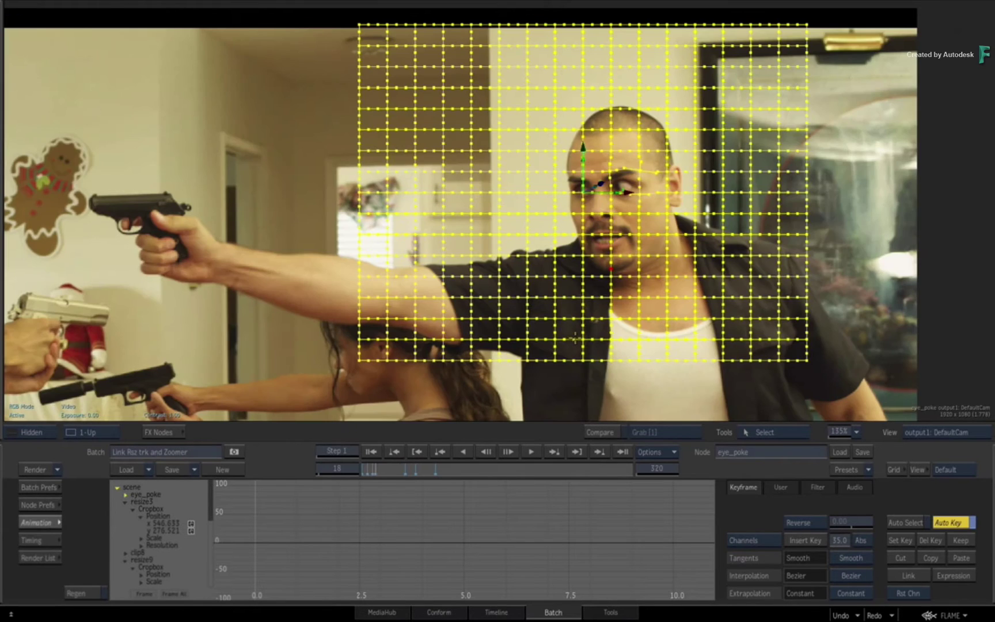
key("shift+i")
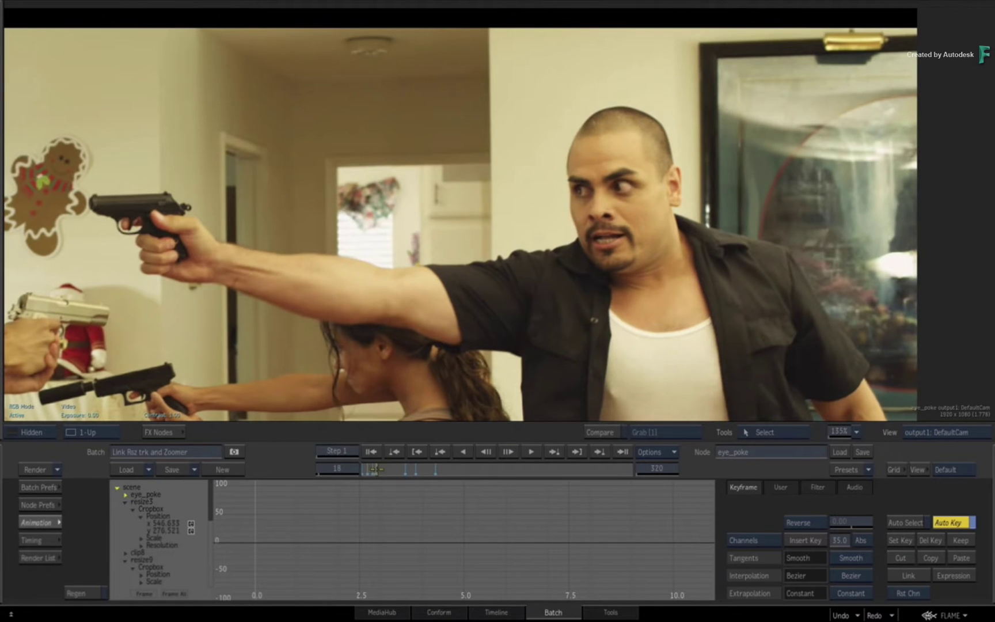
left_click_drag(377, 469, 391, 469)
key("F2")
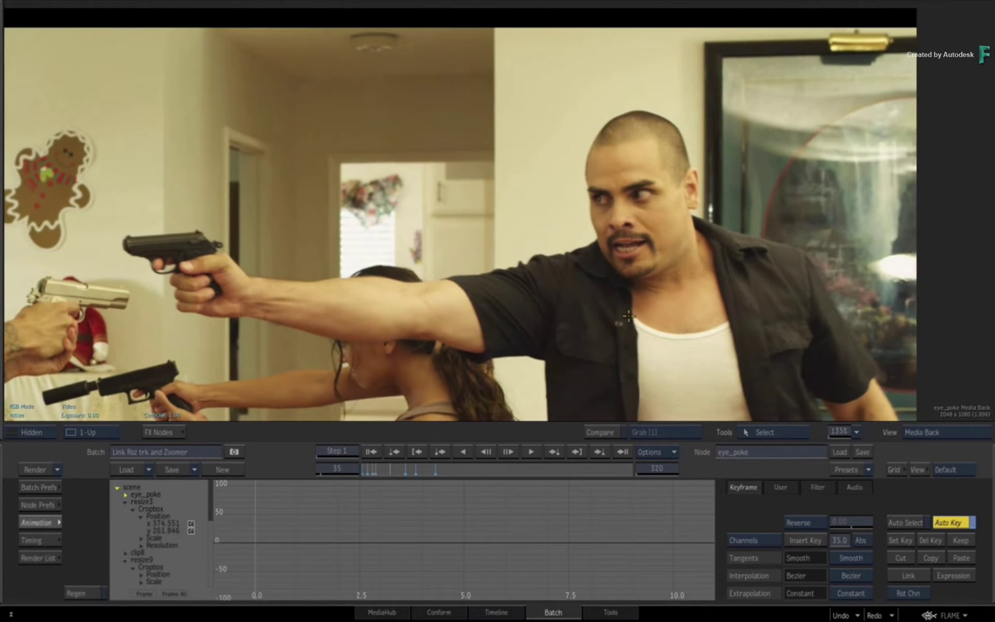
key("F4")
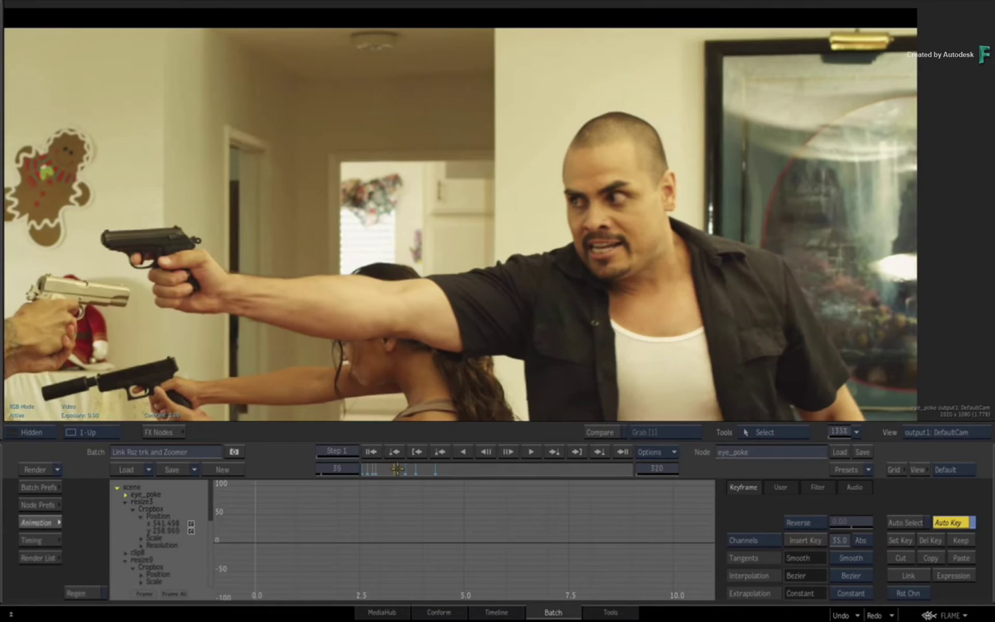
key("F4")
key("F4")
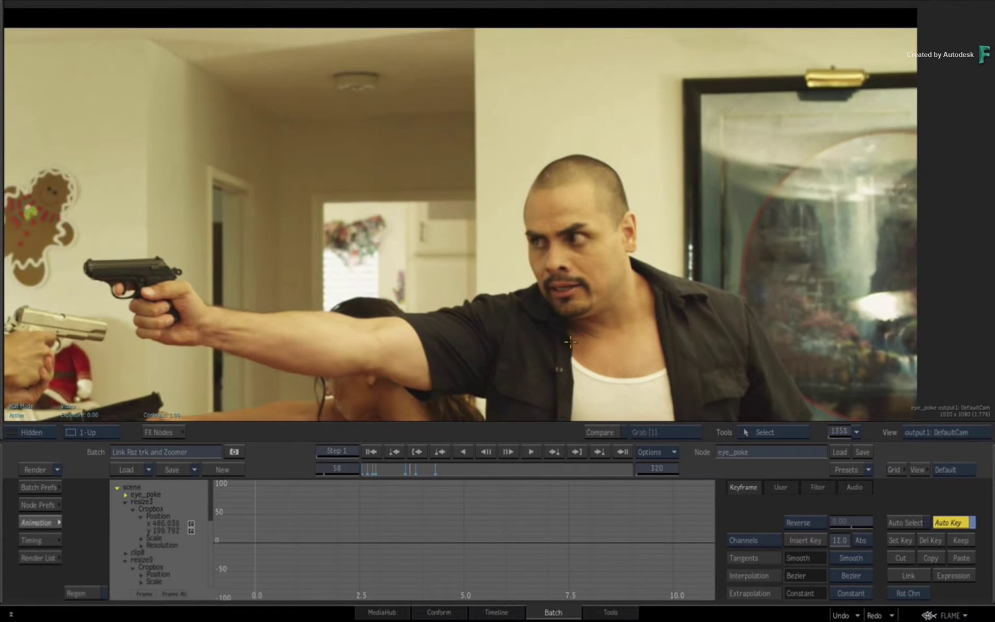
key("shift+i")
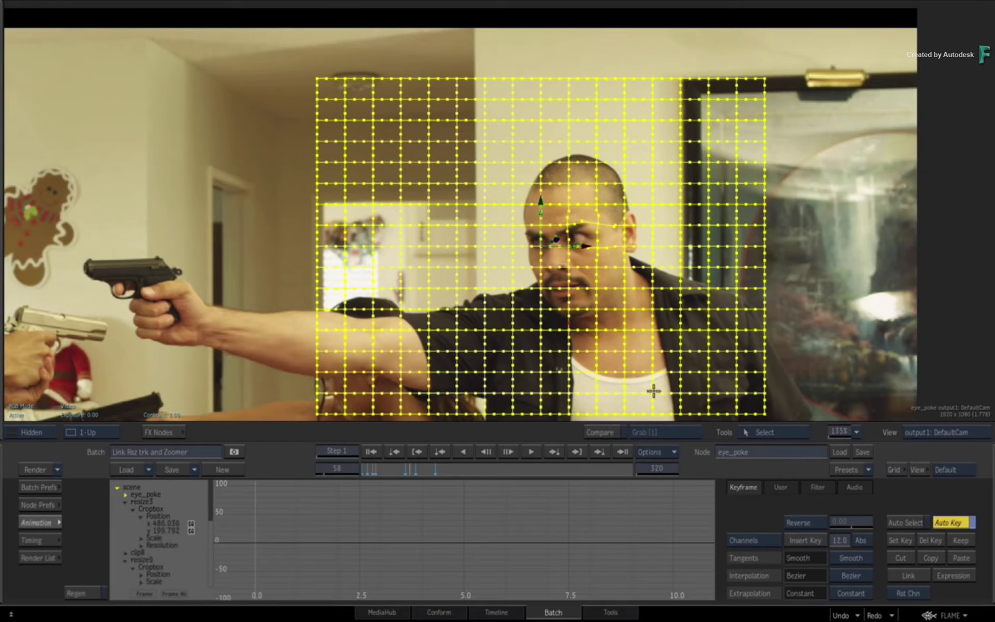
Step: Return to the batch schematic and shift the resize3 node slightly away from its media node
left_click_drag(814, 328, 815, 310)
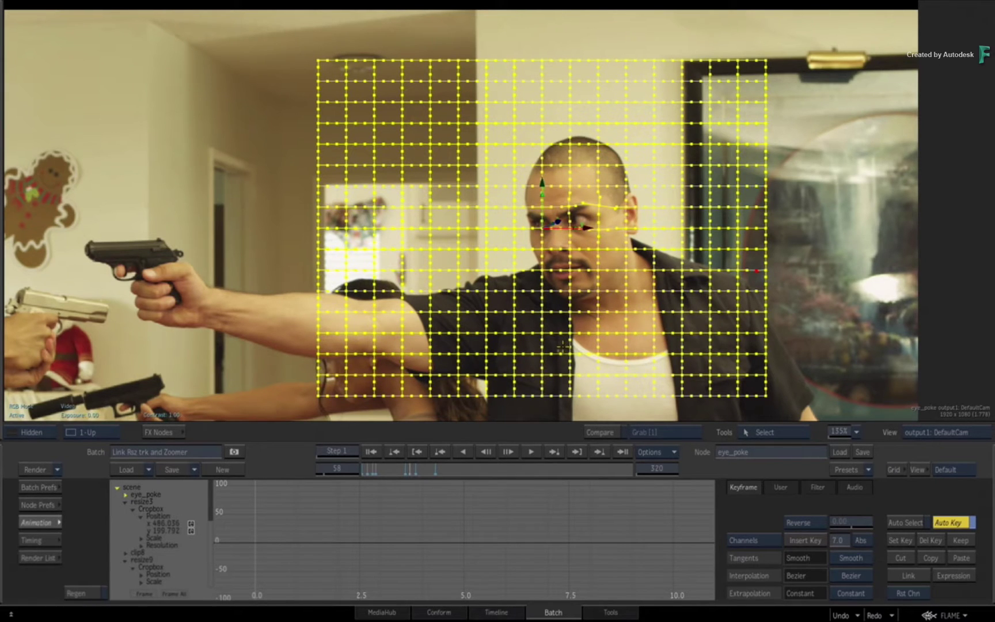
key("grave")
left_click_drag(432, 217, 412, 229)
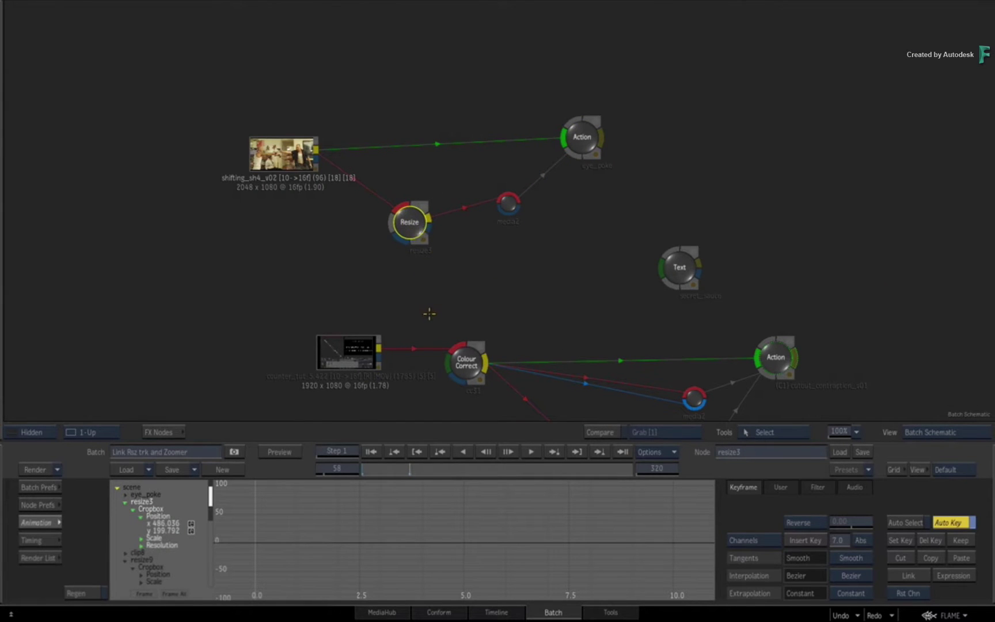
Step: Inspect the eye_poke result around the actor's face and across the wider frame, scrubbing through the shot
left_click(582, 137)
key("grave")
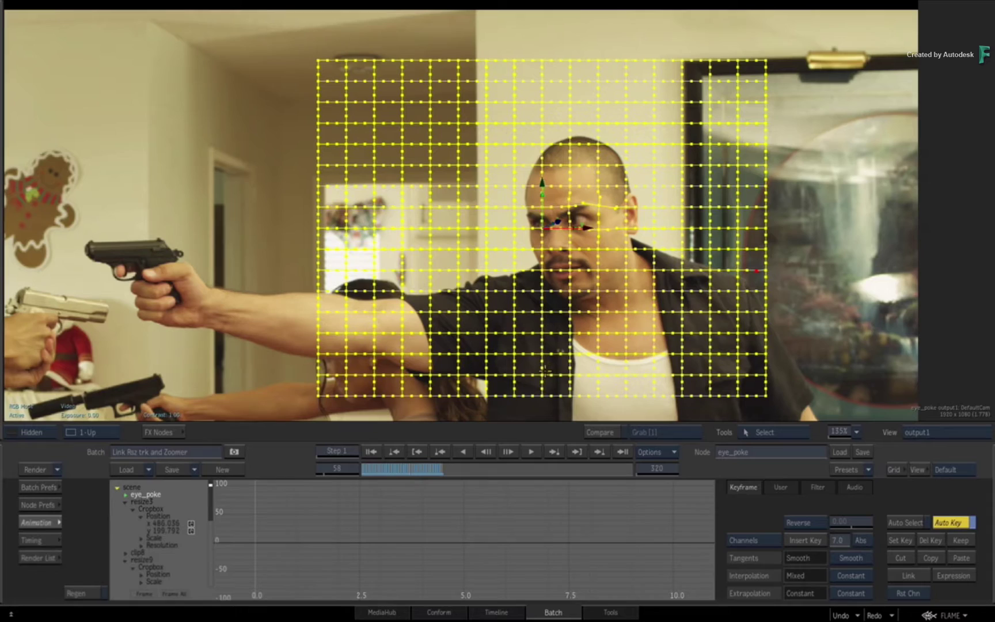
left_click_drag(651, 336, 644, 313)
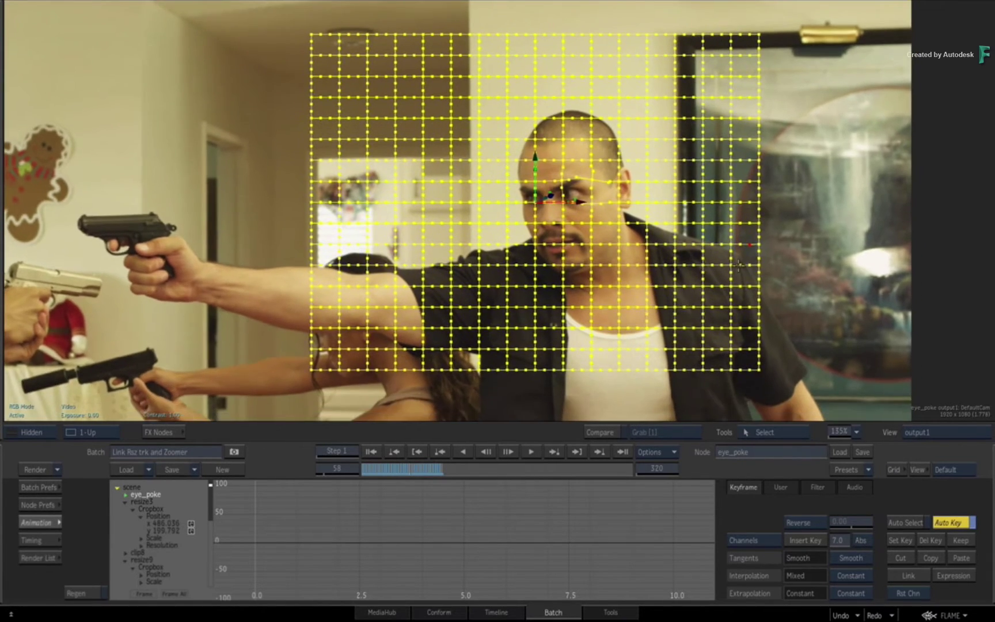
left_click_drag(763, 285, 690, 276)
left_click_drag(583, 314, 796, 262)
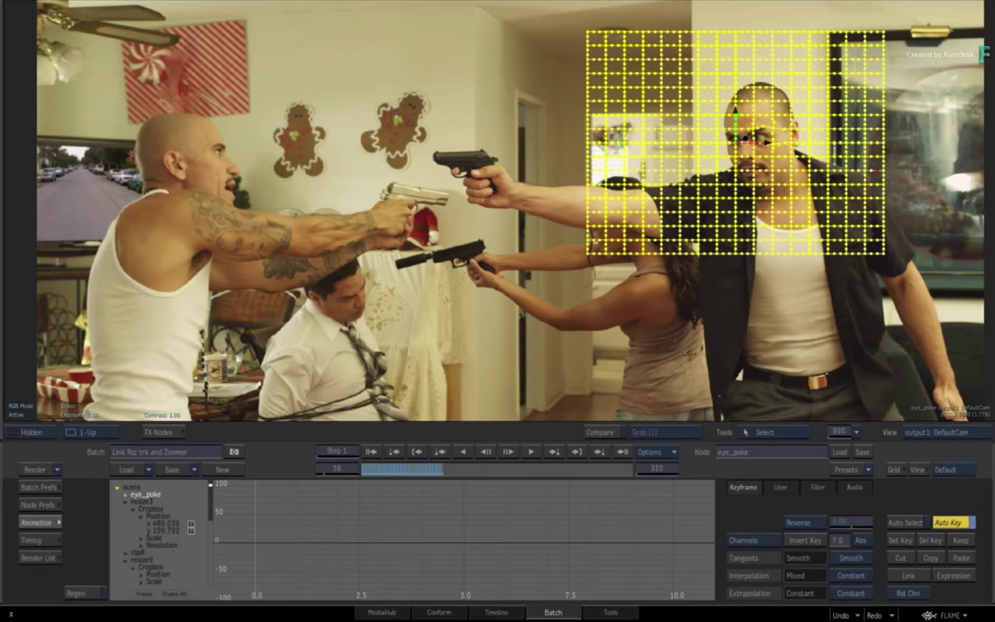
left_click(394, 467)
mouse_move(393, 468)
left_mouse_down()
mouse_move(364, 472)
mouse_move(418, 478)
mouse_move(408, 478)
left_mouse_up()
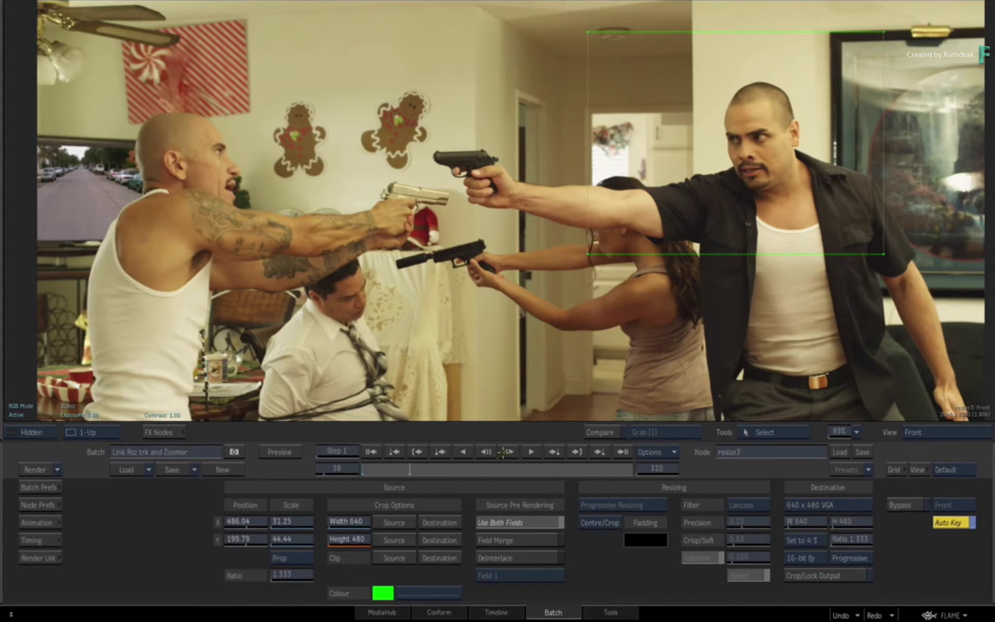
Step: Scrub resize3's crop box view to frame 26 and show the eye_poke result on the same frame
left_click_drag(407, 468, 384, 470)
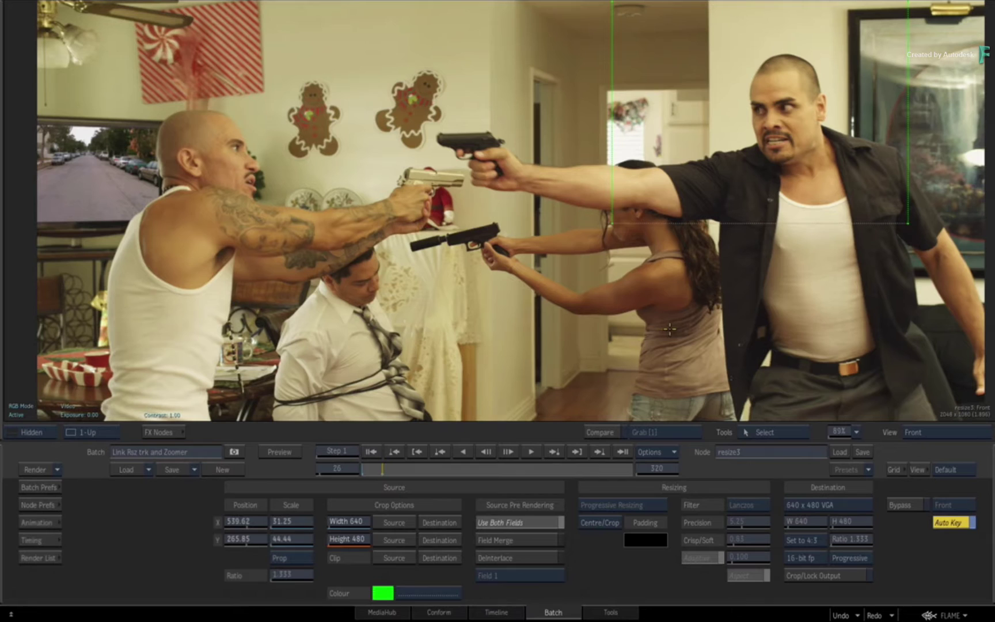
key("Escape")
left_click(579, 148)
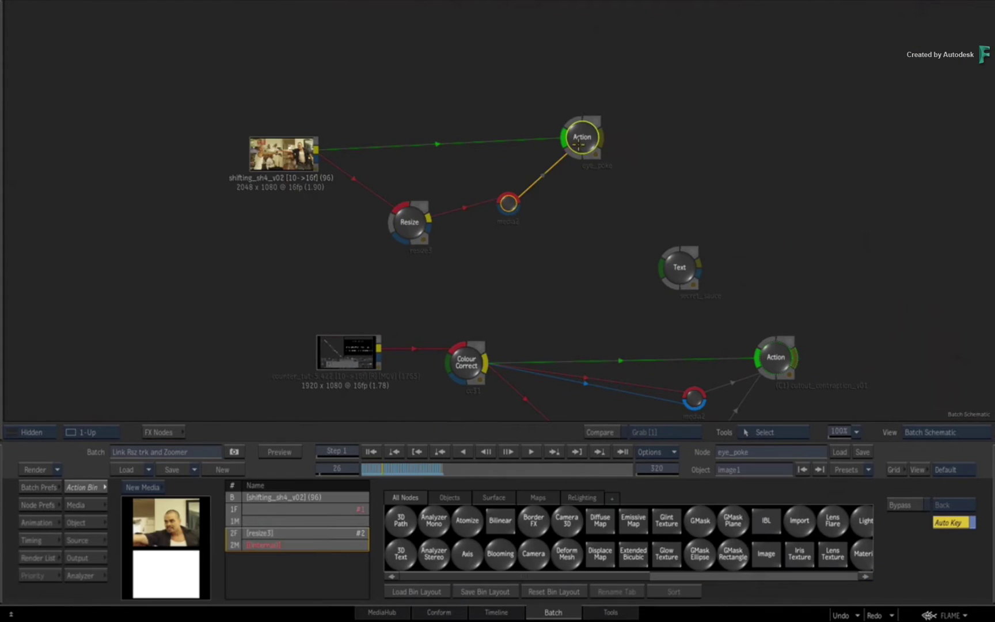
key("F4")
left_click_drag(669, 282, 616, 327)
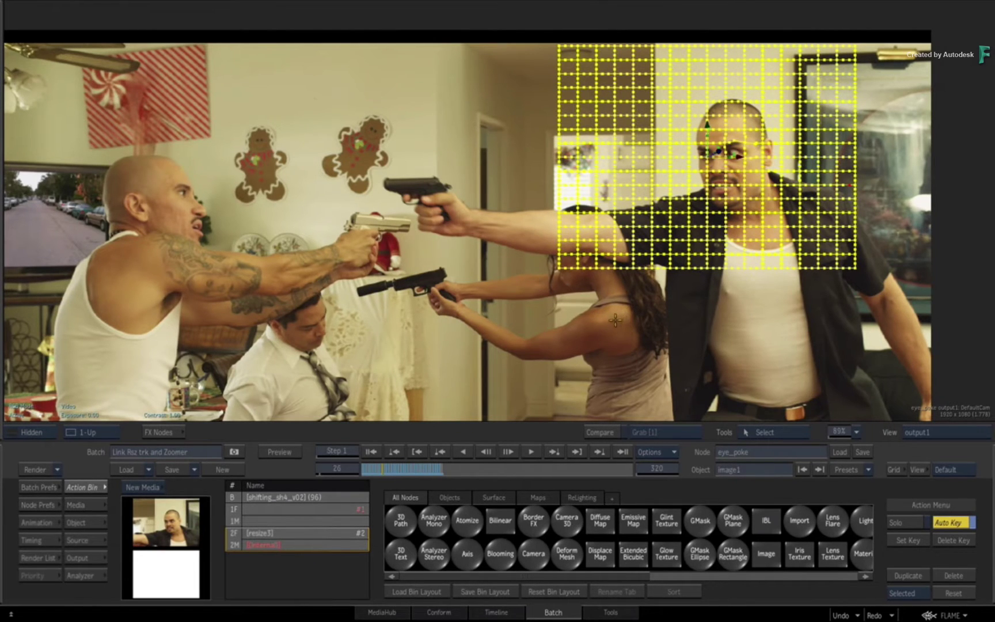
Step: Return to the batch schematic and open the cutout_contraption_v01 Action node
key("F4")
left_click_drag(597, 311, 403, 169)
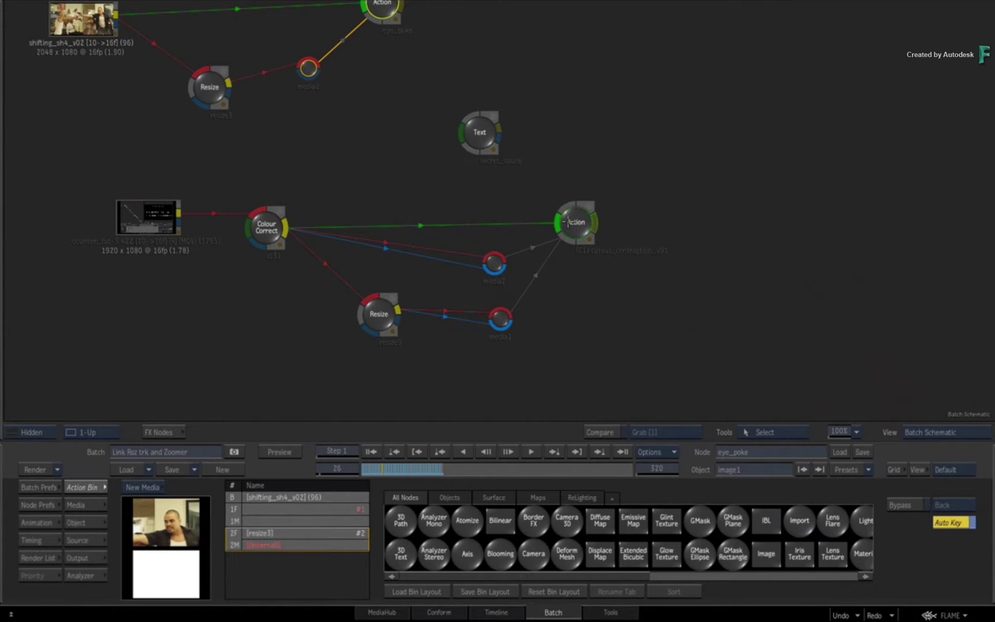
double_click(569, 254)
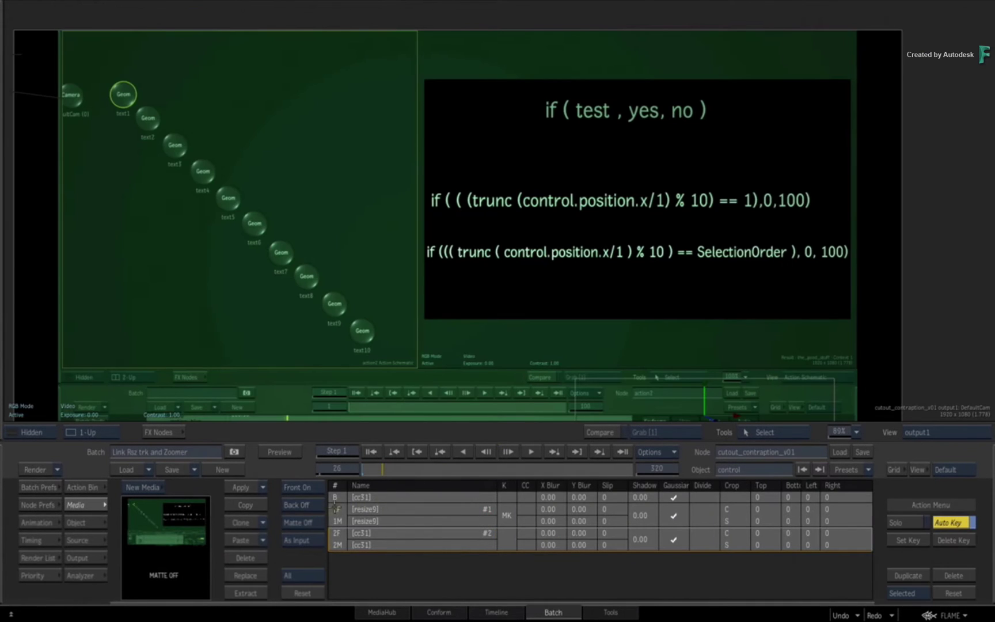
Step: Select the resize9 media in the Action's media list and switch its matte off
left_click(335, 509)
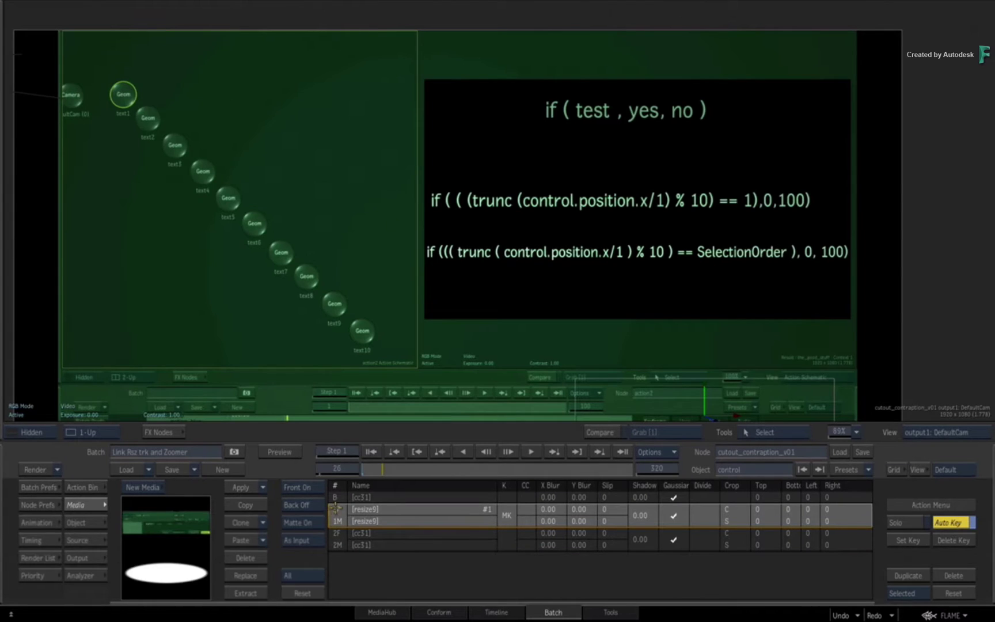
key("F2")
left_click(335, 509)
left_click(336, 509)
left_click(337, 509)
left_click(305, 522)
left_click(305, 536)
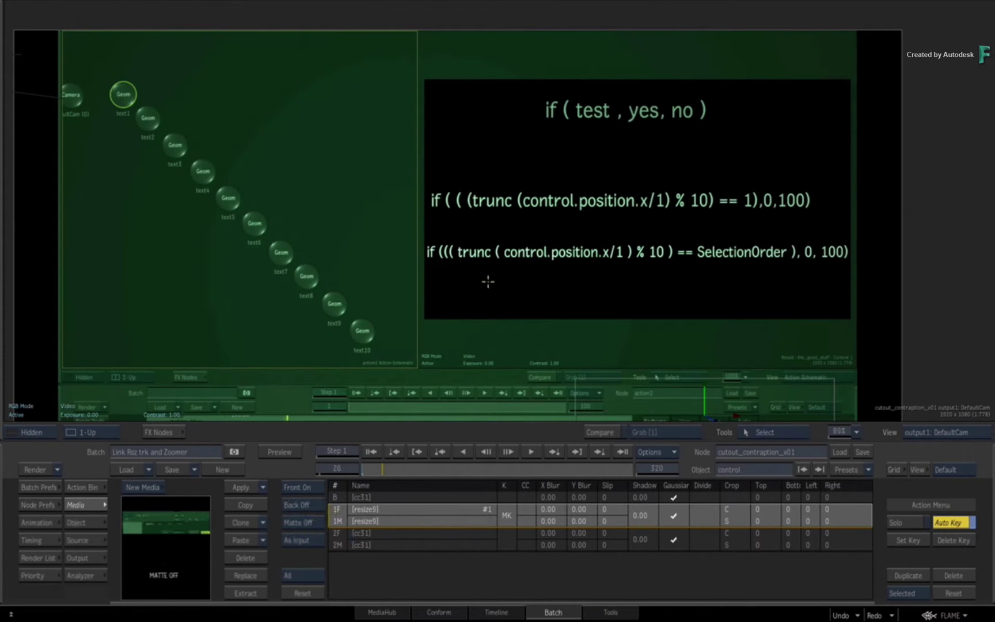
Step: View the counter_tut-5.422 clip full screen, and view the cc31 Colour Correct result for comparison
key("F4")
left_click(138, 223)
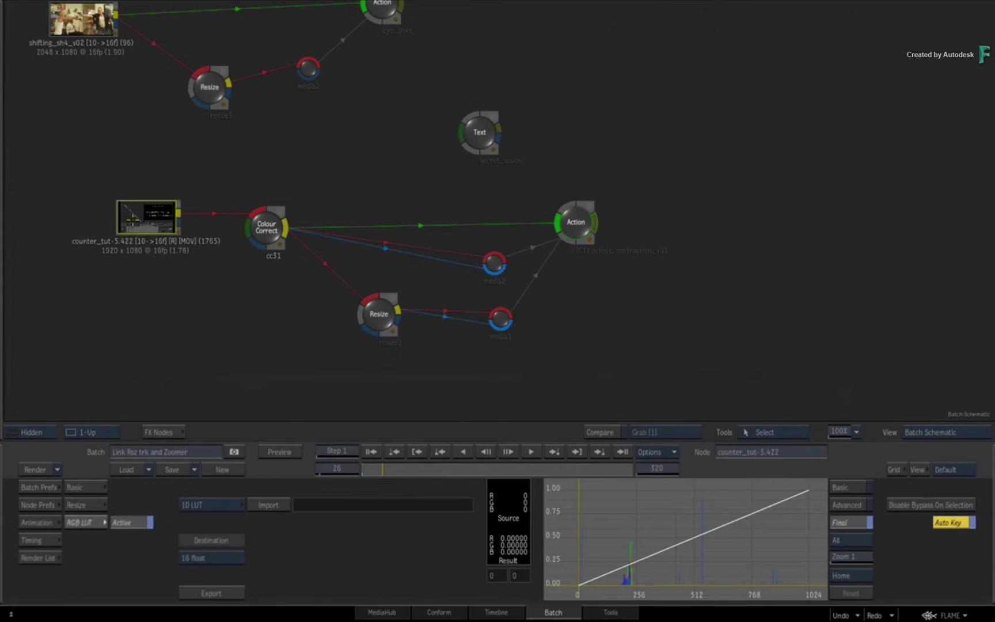
key("F4")
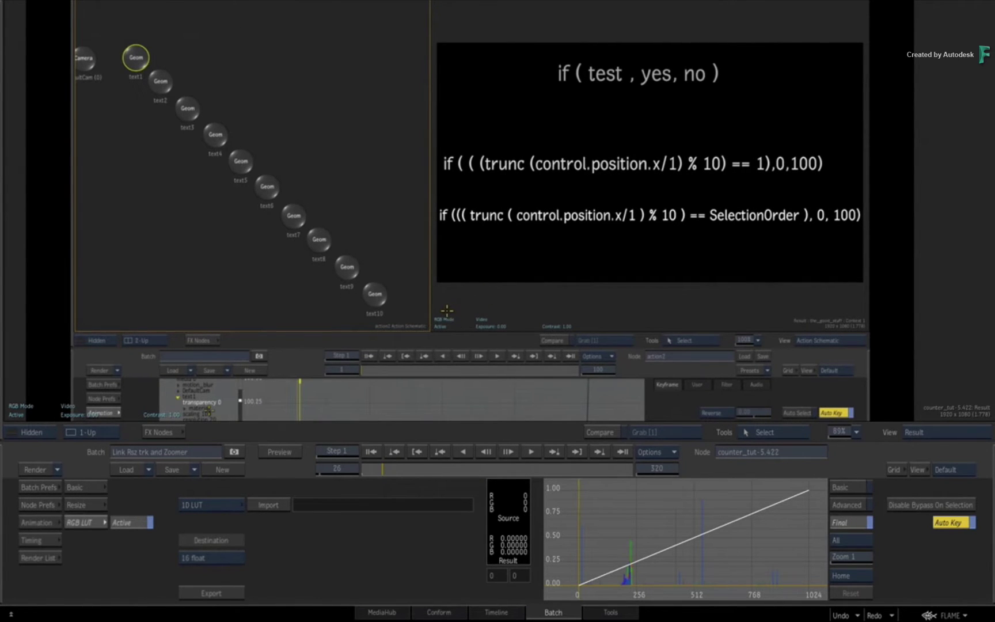
key("F4")
left_click(266, 225)
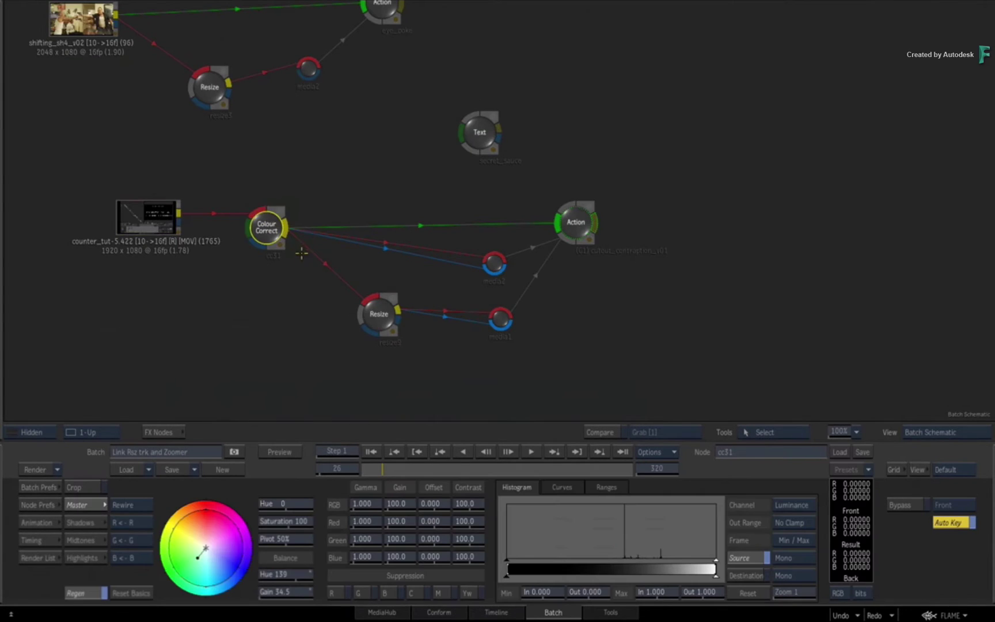
key("F4")
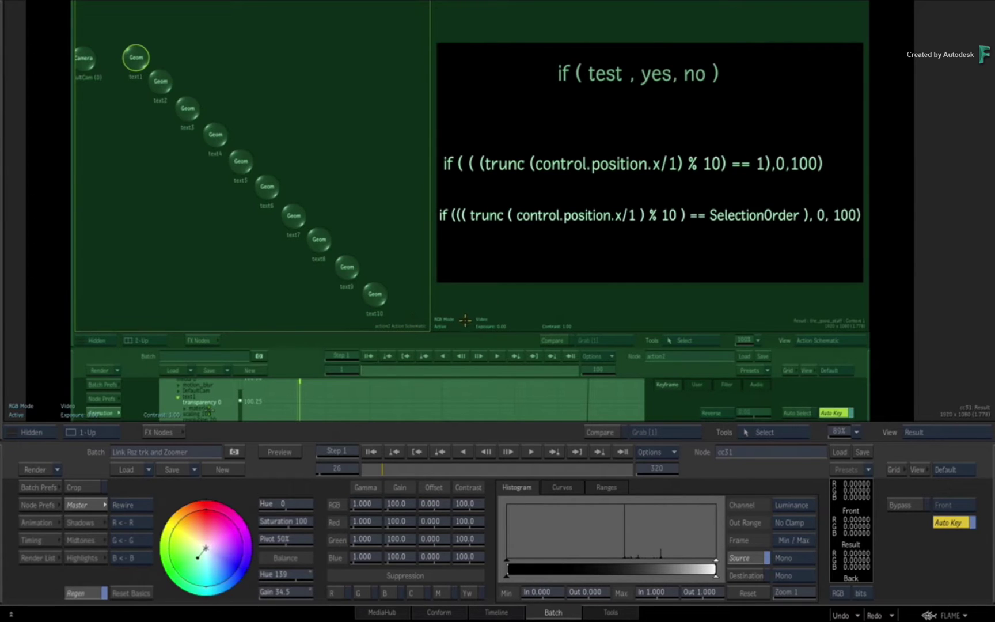
Step: Show the cutout_contraption_v01 output again with the whole frame and its surroundings in view
key("F4")
left_click(651, 214)
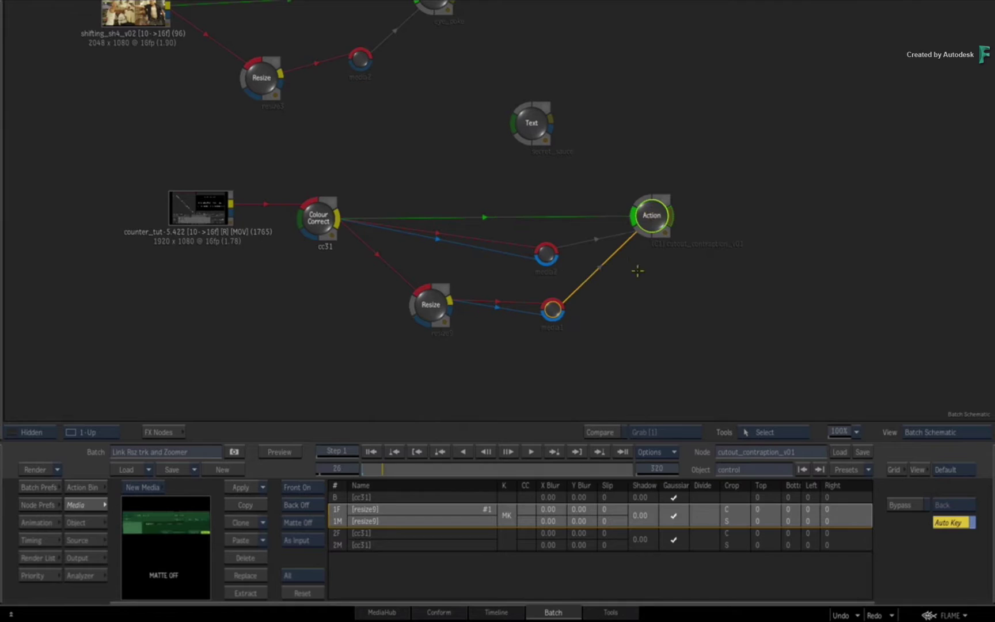
key("F4")
left_click_drag(688, 319, 628, 302)
left_click_drag(542, 317, 549, 330)
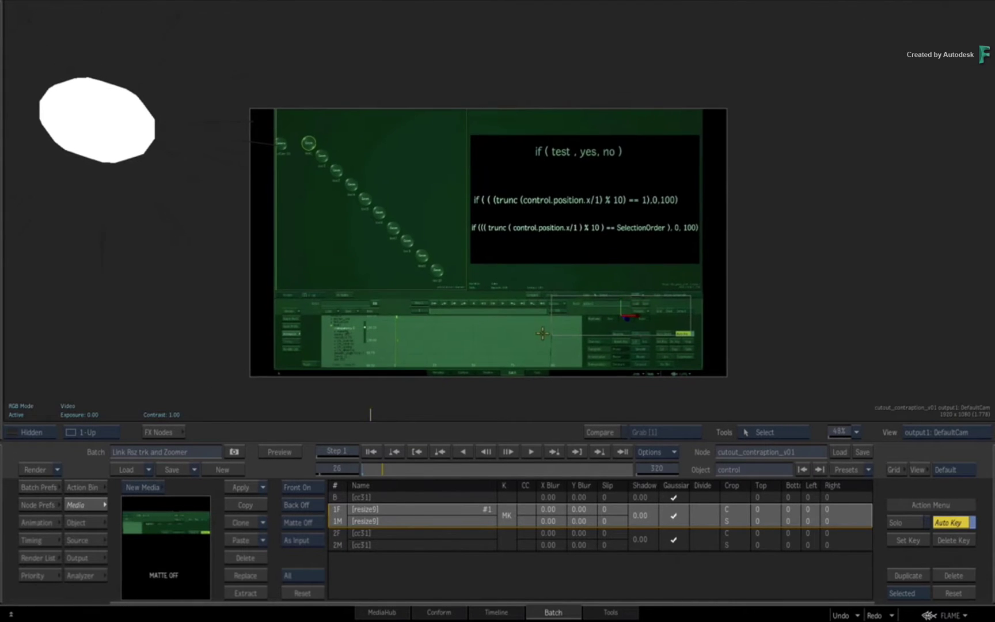
Step: Select the cutout axis in the Action schematic, shift its node slightly, and return to the output view
key("F8")
left_click(362, 187)
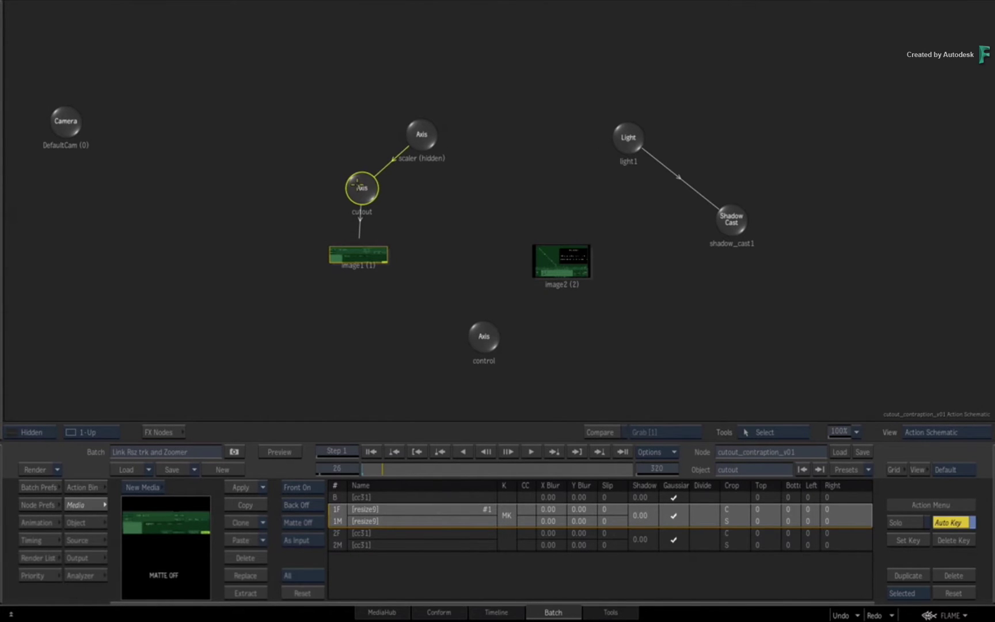
left_click_drag(360, 188, 386, 192)
key("F4")
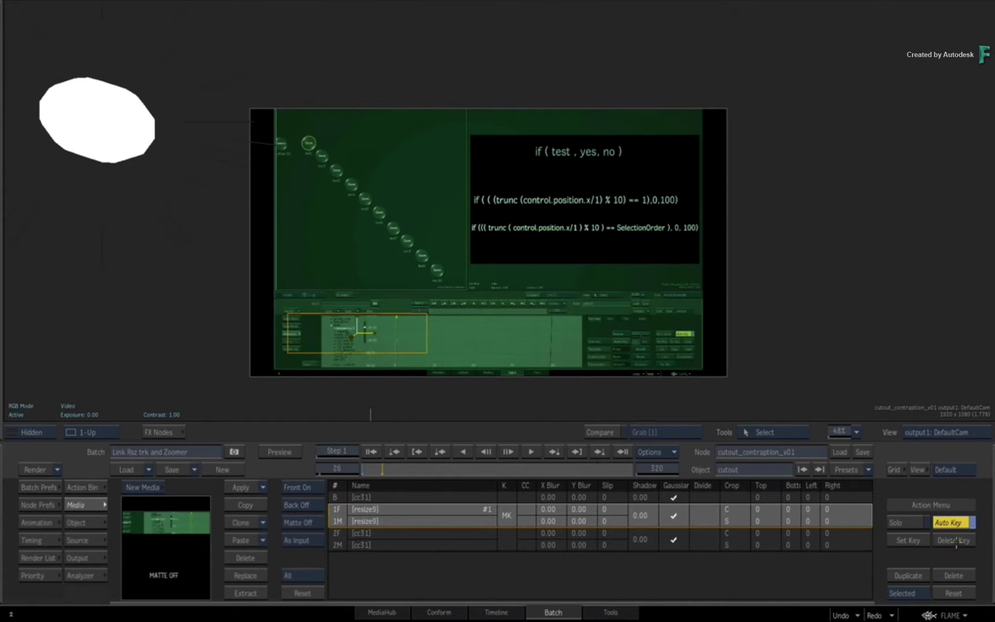
Step: Turn Auto Key off and go to frame 1, with the control axis below the image in view
left_click(937, 522)
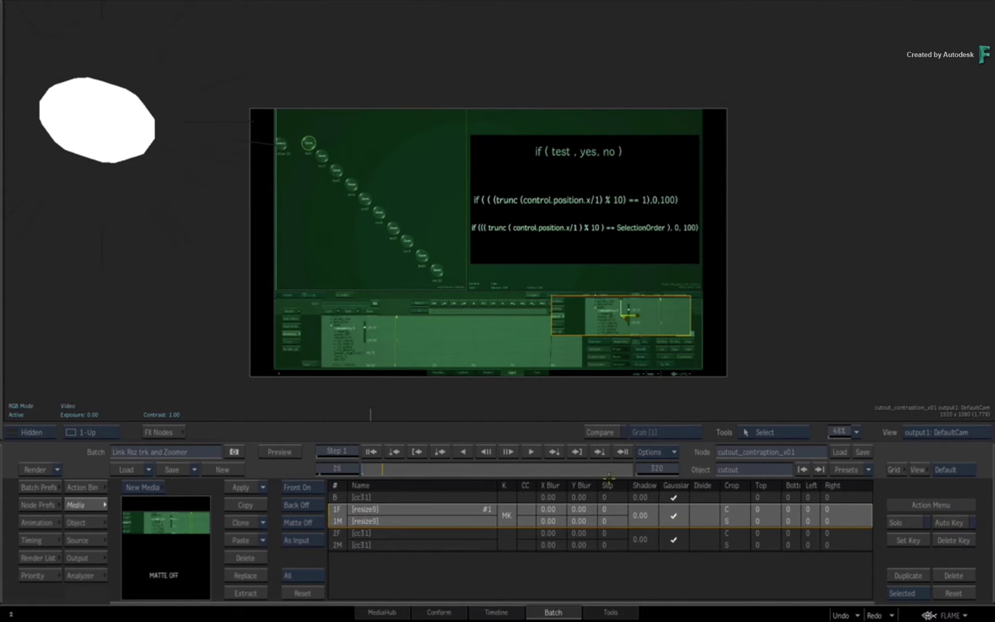
left_click_drag(376, 466, 362, 469)
left_click_drag(387, 420, 391, 377)
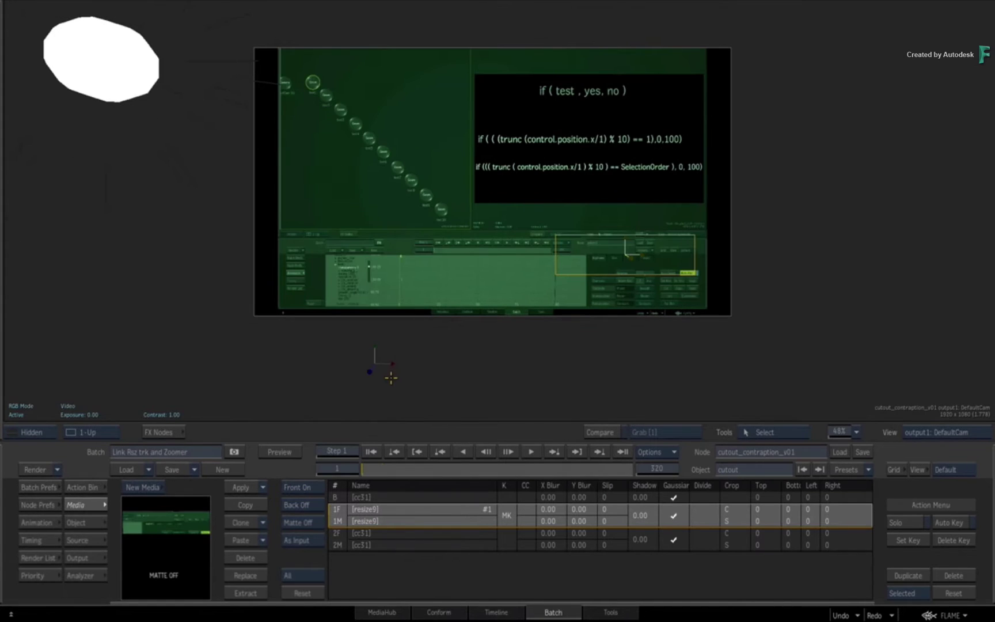
Step: Rearrange the cutout and scaler axis nodes in the Action schematic
key("F4")
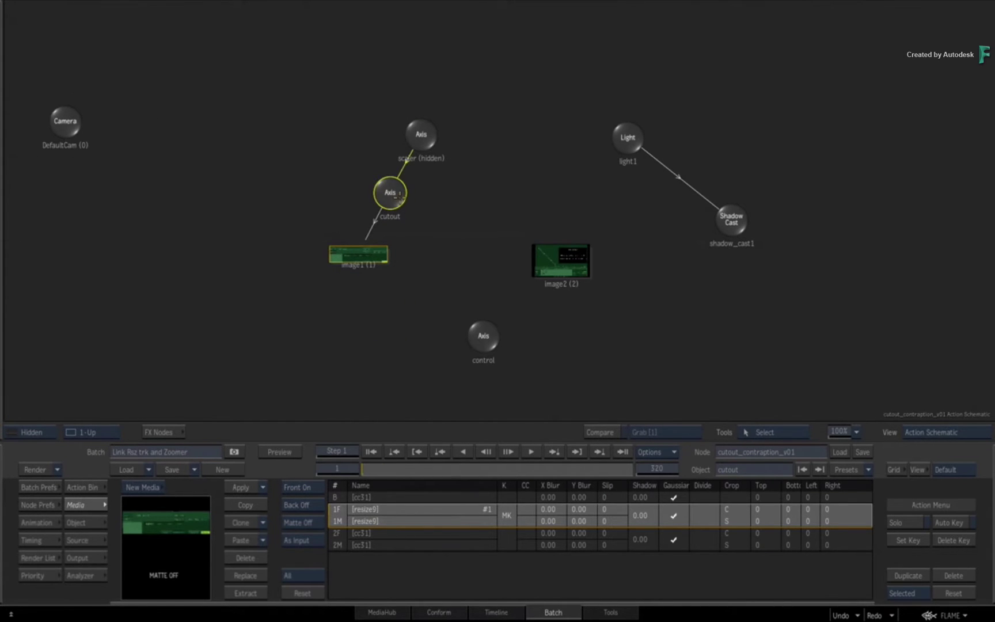
left_click_drag(399, 196, 369, 193)
left_click_drag(421, 131, 426, 138)
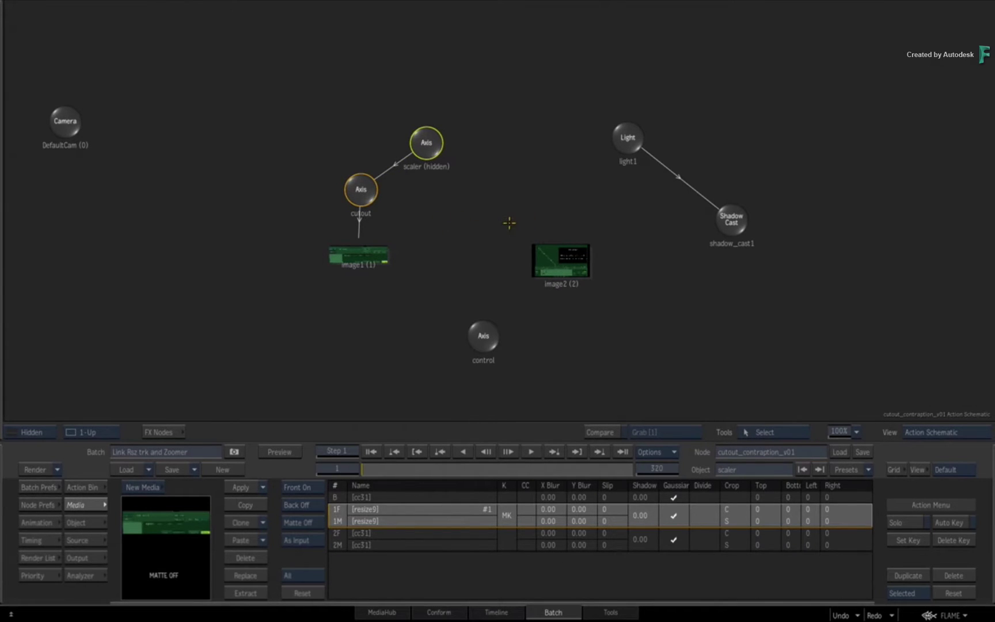
Step: Select the control axis, move it slightly sideways in the output view, and return to the Action schematic
left_click(498, 335)
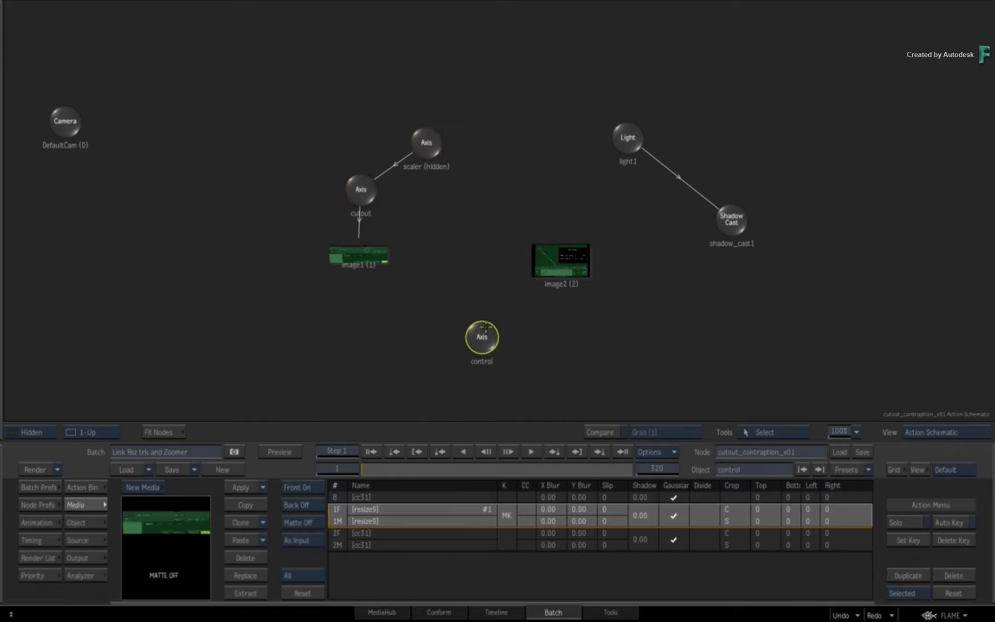
key("F4")
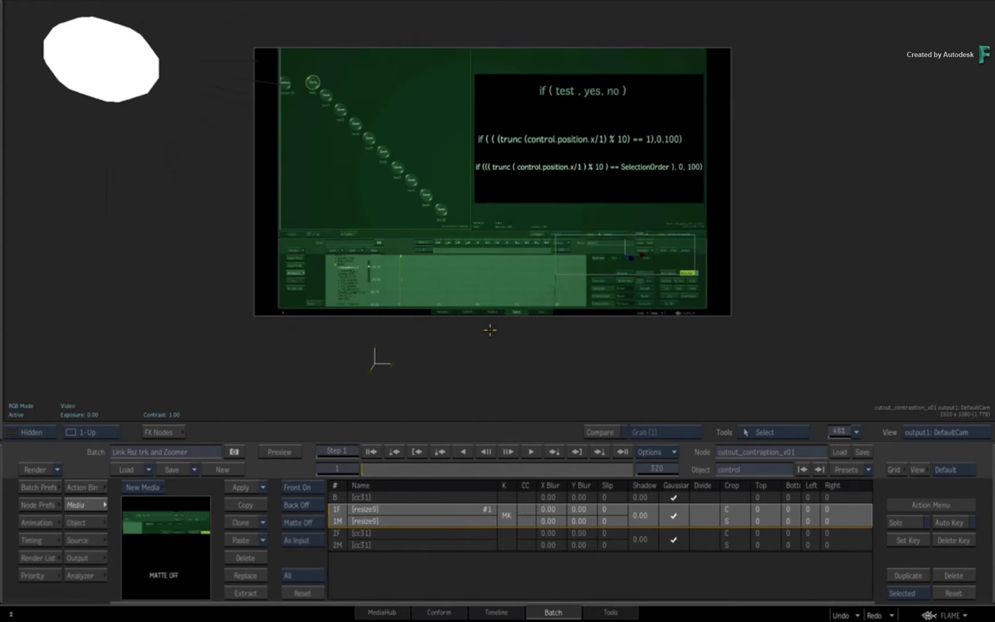
left_click_drag(374, 361, 420, 369)
key("Escape")
Step: Point out the light1 and shadow_cast1 nodes in the Action schematic and return to the output view
left_click(629, 136)
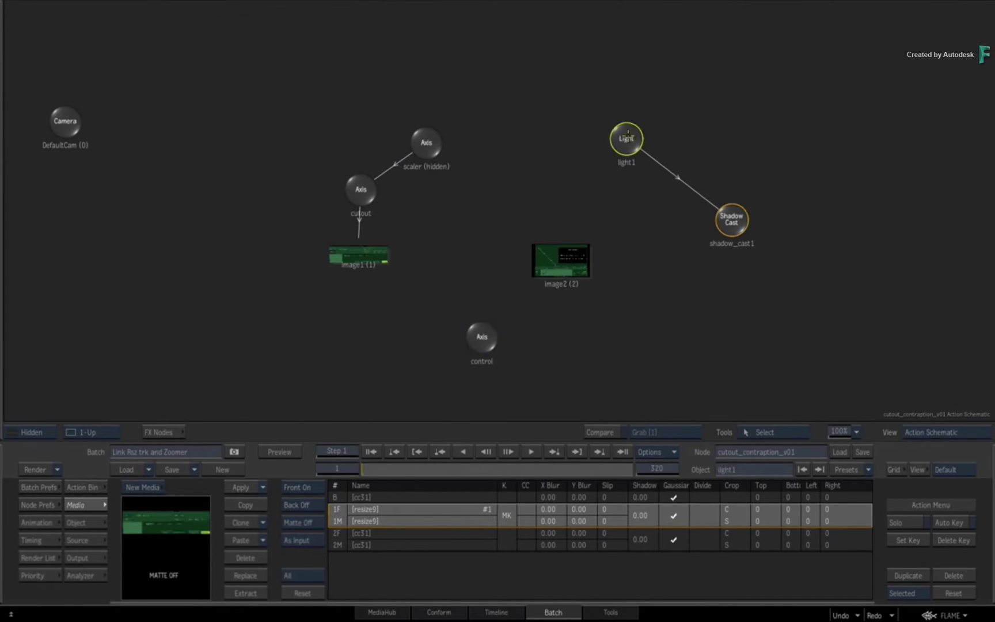
left_click(732, 223)
key("F1")
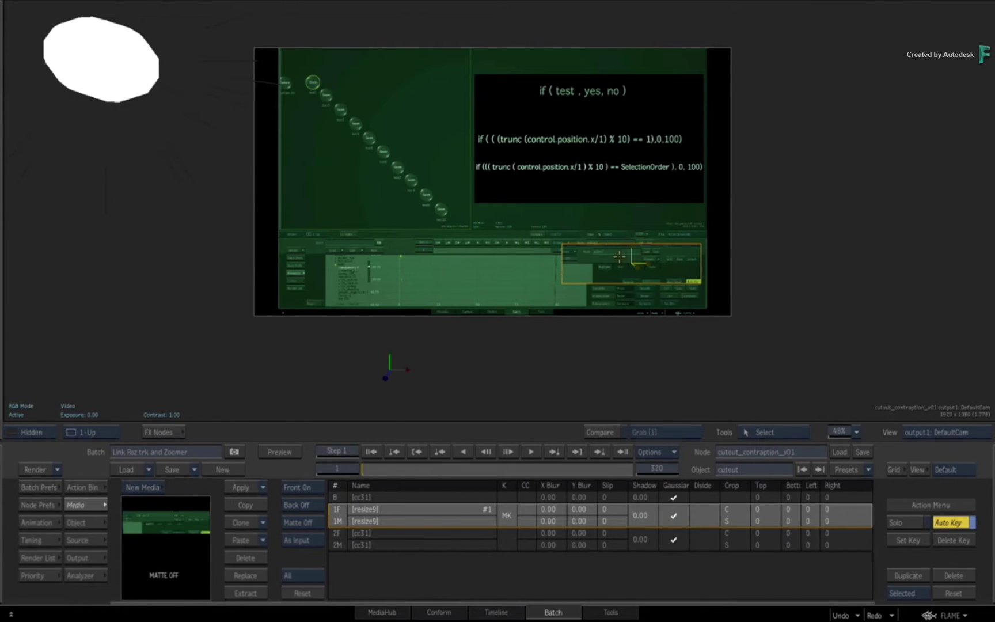
Step: Place the cutout over the "if ( test , yes, no )" title and over the animation panel, sliding the control axis sideways each time
left_click_drag(630, 258, 579, 85)
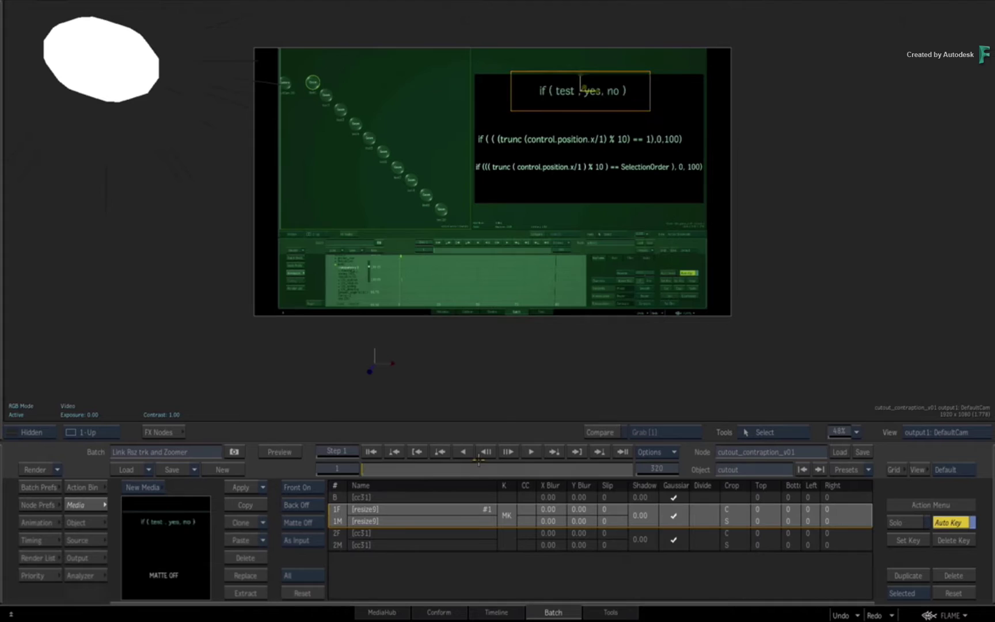
left_click_drag(387, 363, 774, 367)
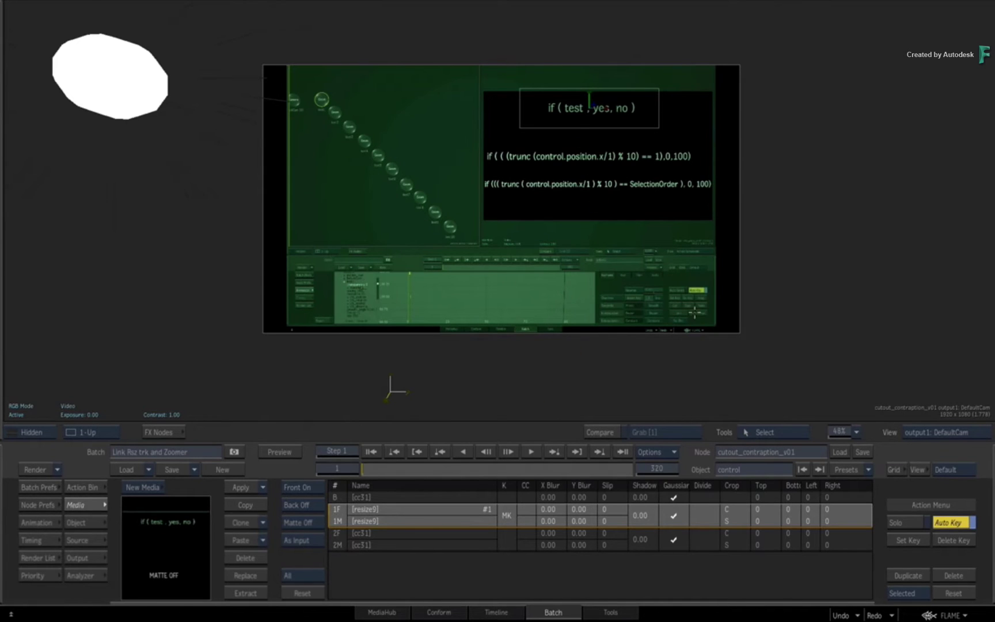
left_click_drag(593, 91, 389, 261)
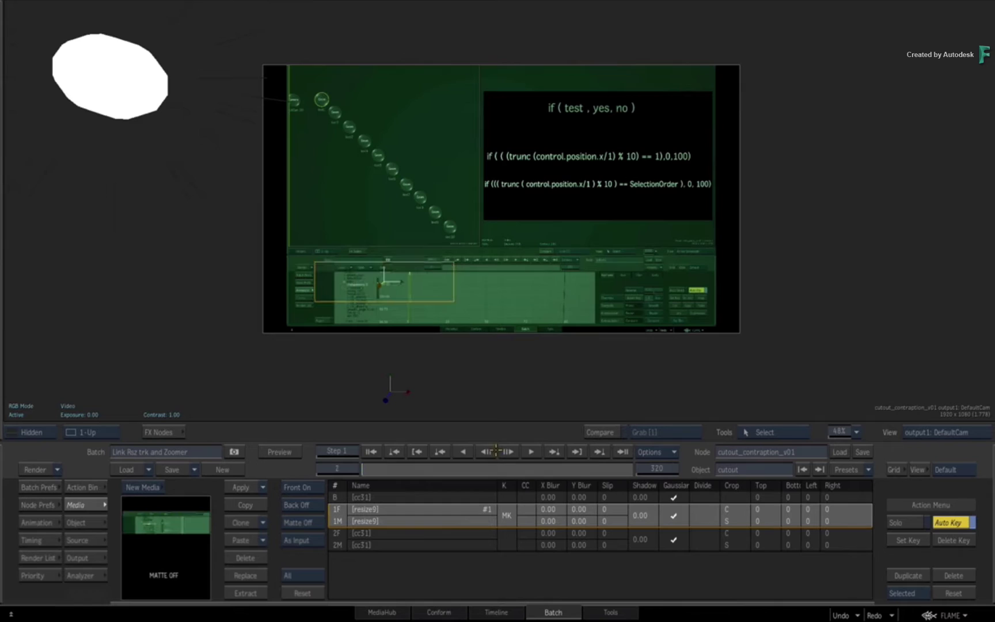
left_click_drag(392, 391, 831, 388)
Step: Select the scaler axis and display its position x expression in the Animation editor
key("Escape")
left_click(426, 143)
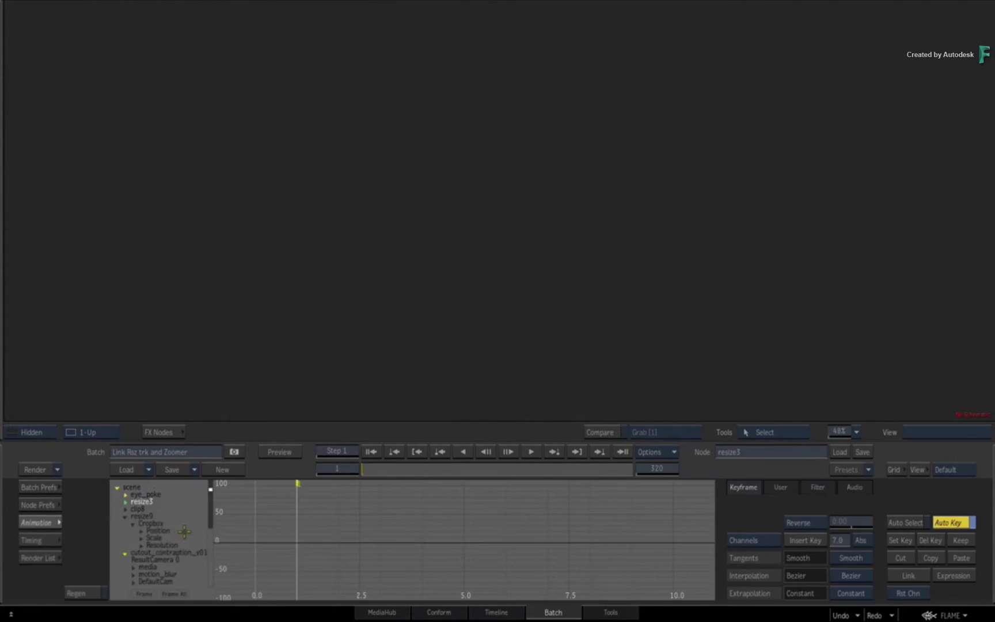
scroll(183, 530, "down", 3)
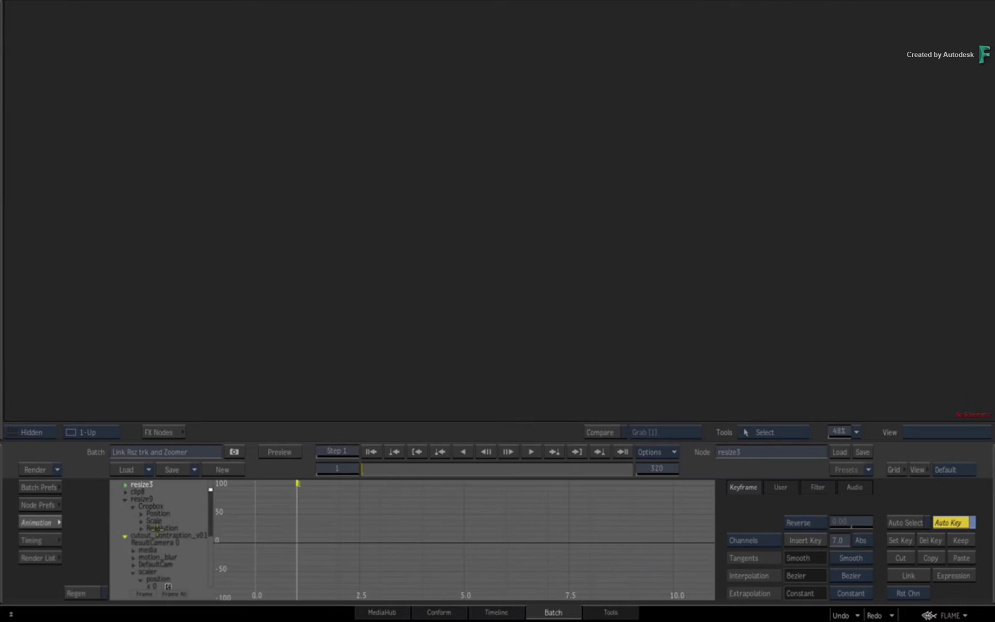
scroll(183, 532, "down", 2)
left_click(165, 536)
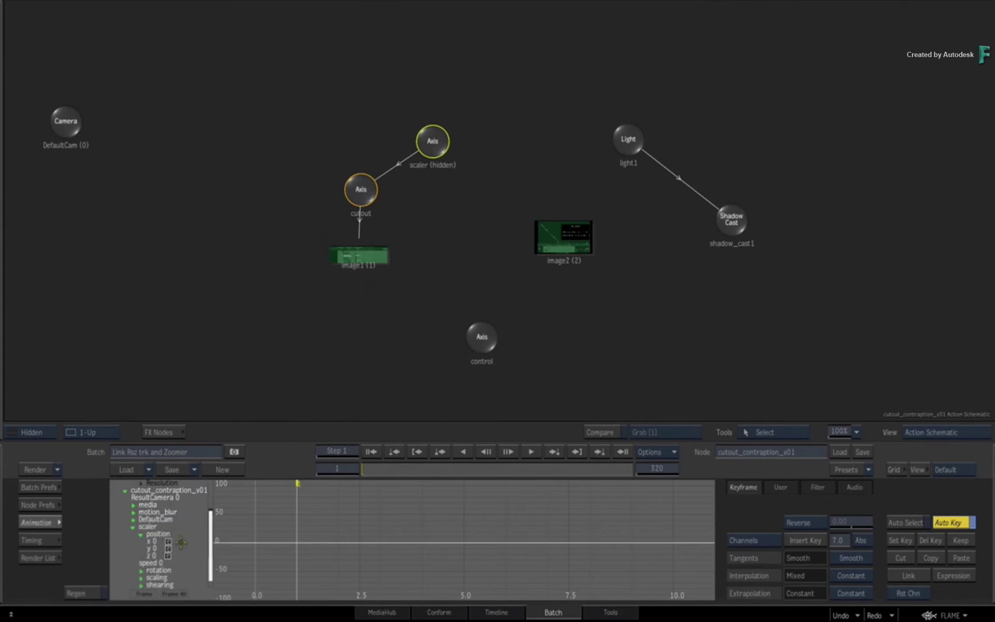
left_click(151, 541)
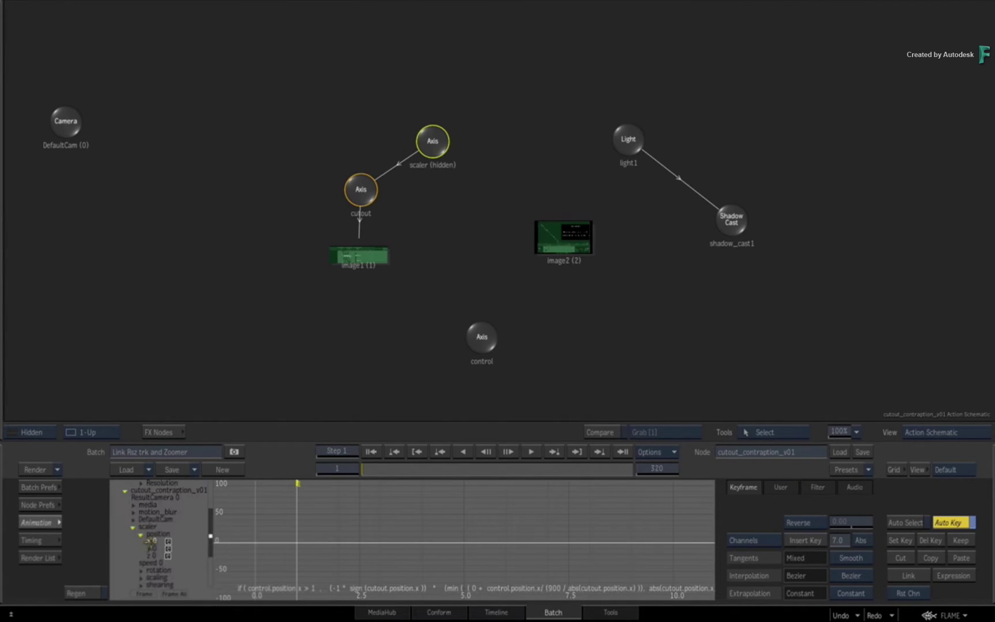
Step: Open the secret_sauce text for editing and highlight the condition "if ( control.position.x > 1" and its following comma
key("Escape")
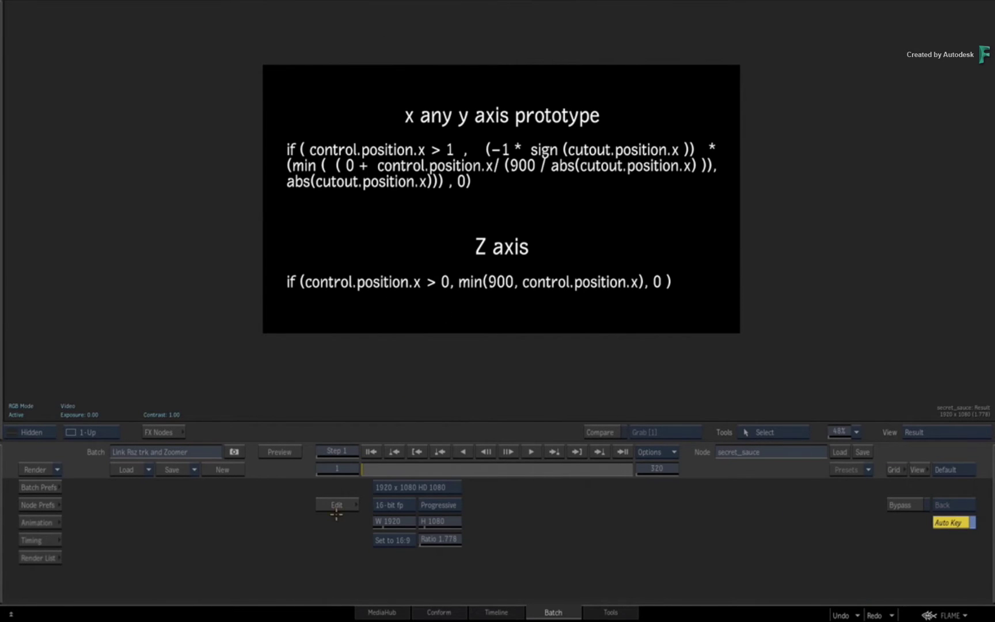
left_click(340, 504)
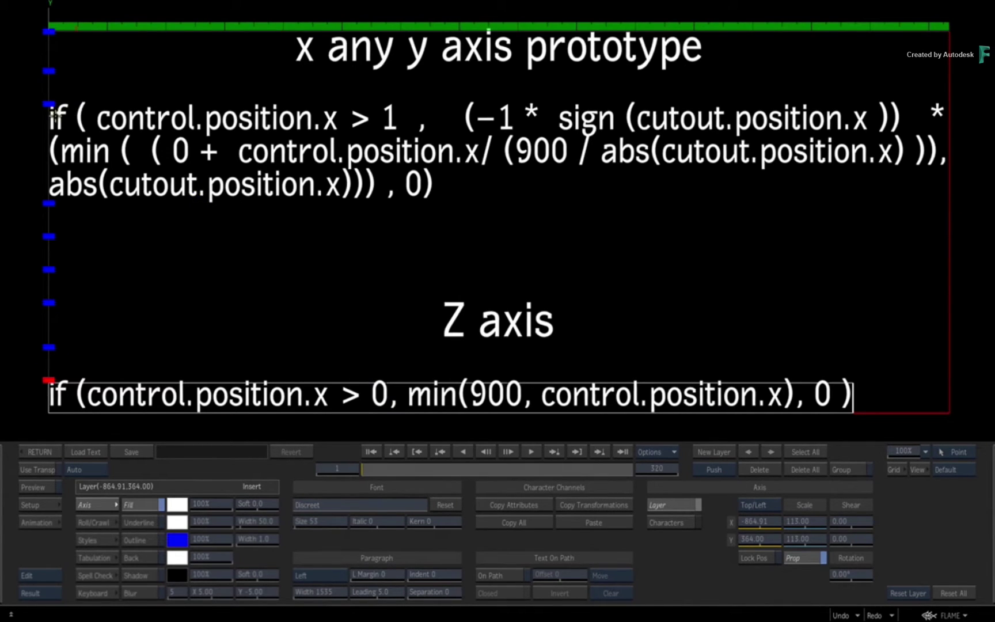
left_click_drag(49, 118, 397, 119)
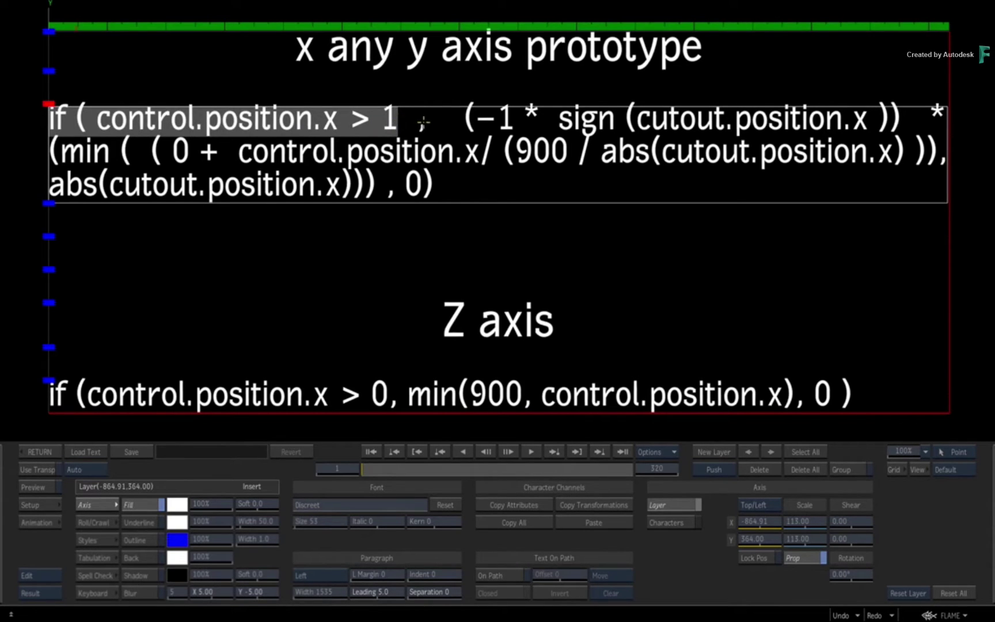
left_click(422, 120)
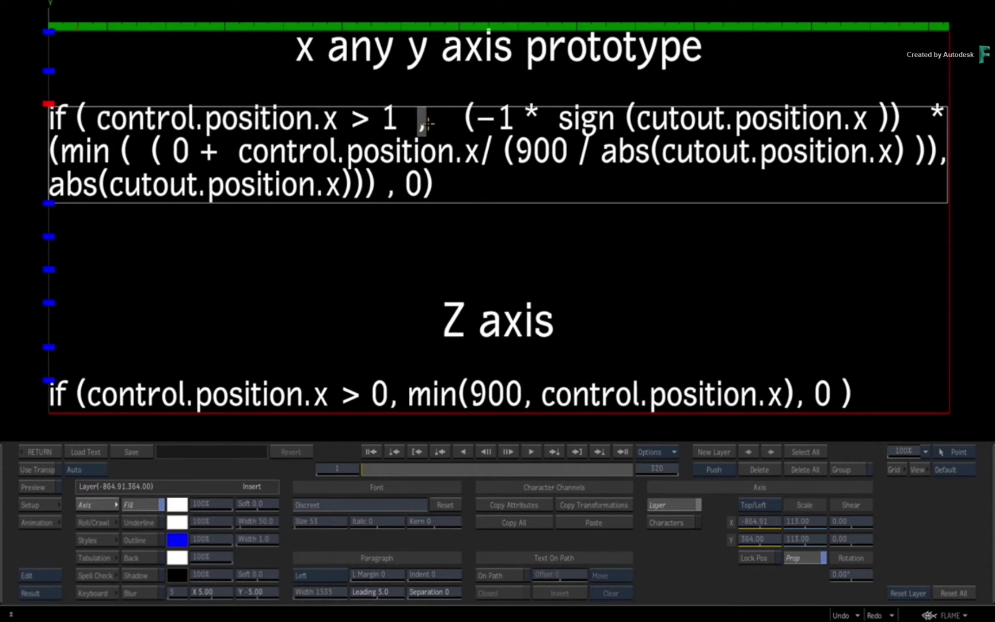
Step: Highlight the "(-1 * sign (cutout.position.x ))" part of the x/y expression and its "sign" function
left_click(469, 121)
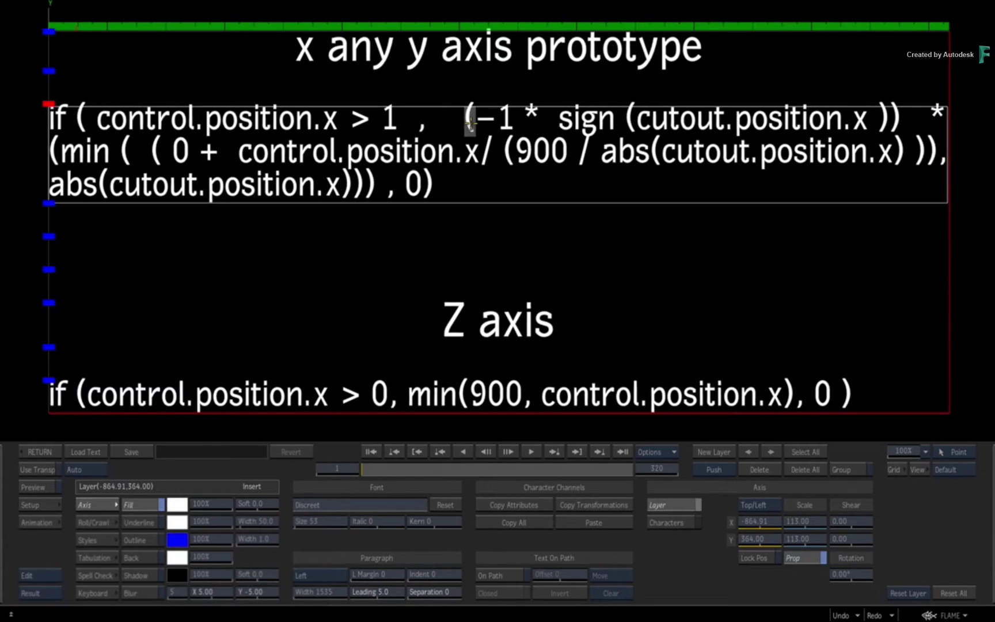
left_click_drag(469, 121, 907, 124)
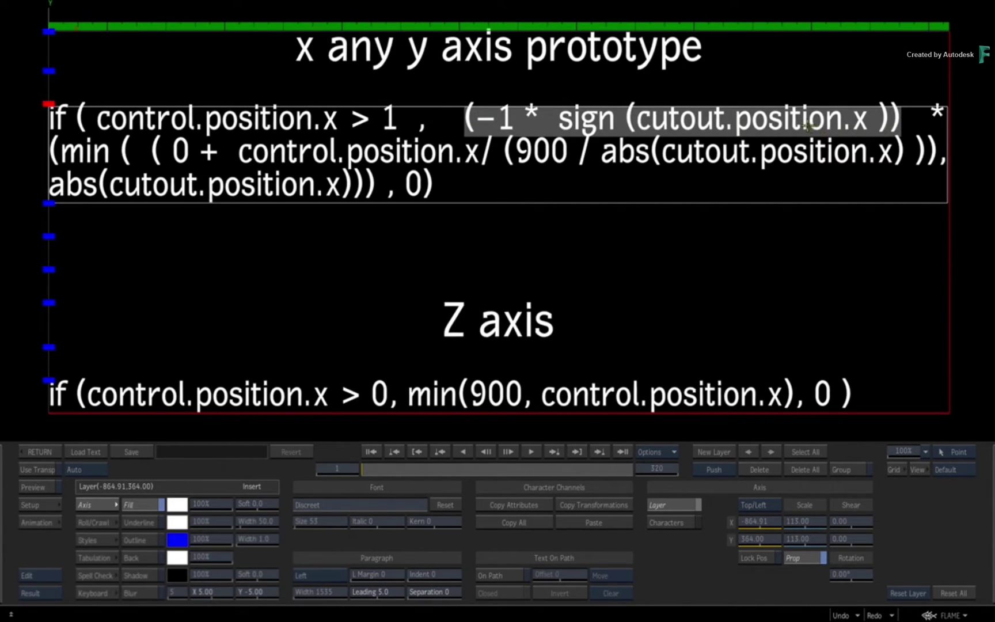
left_click(587, 124)
left_click_drag(559, 123, 602, 122)
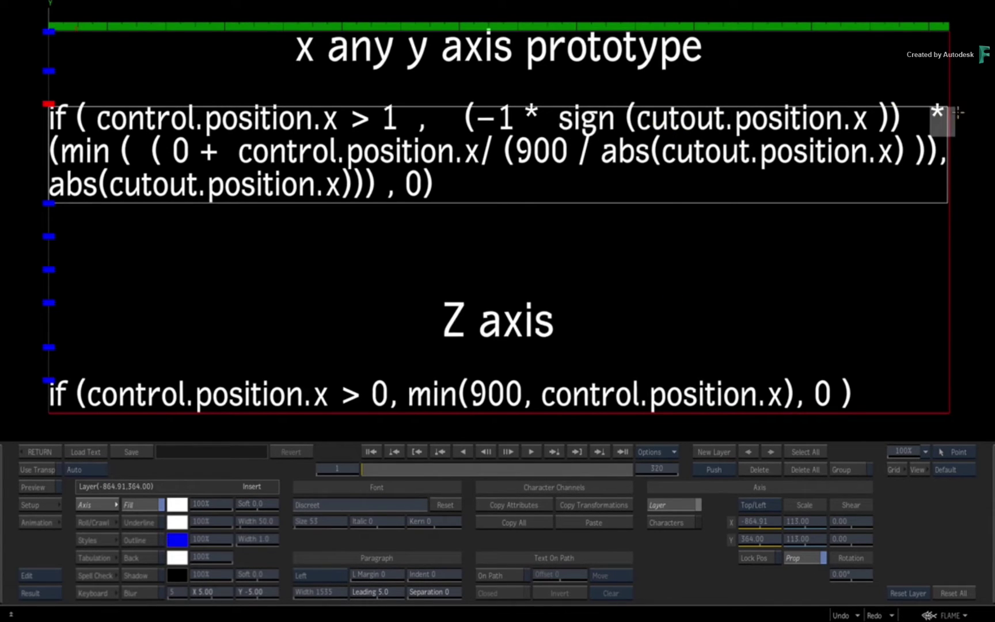
Step: Highlight "min ( ( 0 + control.position.x" in the x/y expression, followed by its divisor starting at "(900 / abs(cutout.position.x)"
left_click(88, 167)
left_click_drag(60, 152, 476, 153)
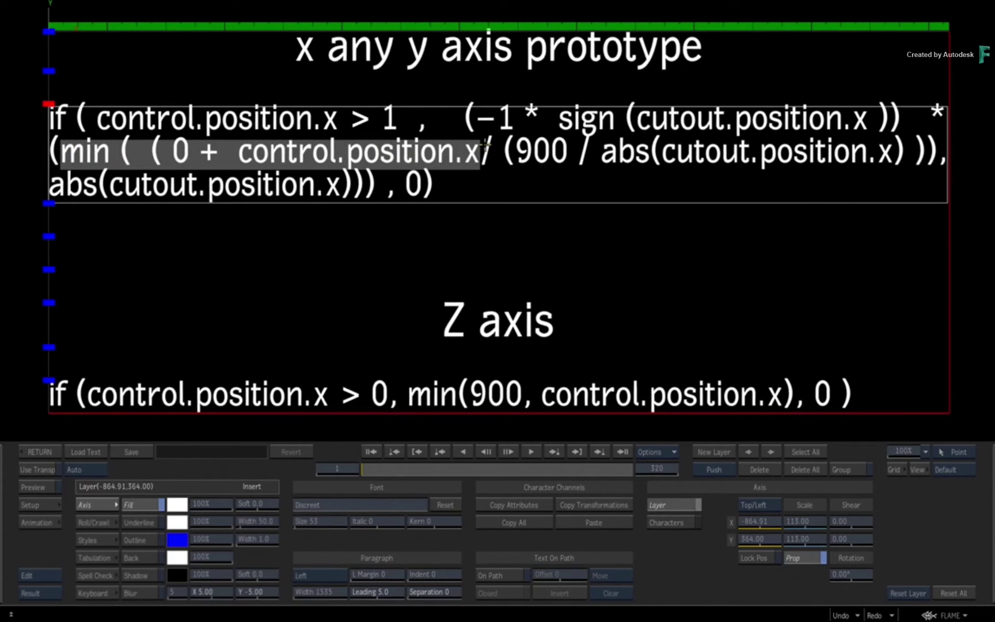
left_click(551, 157)
left_click_drag(507, 153, 792, 173)
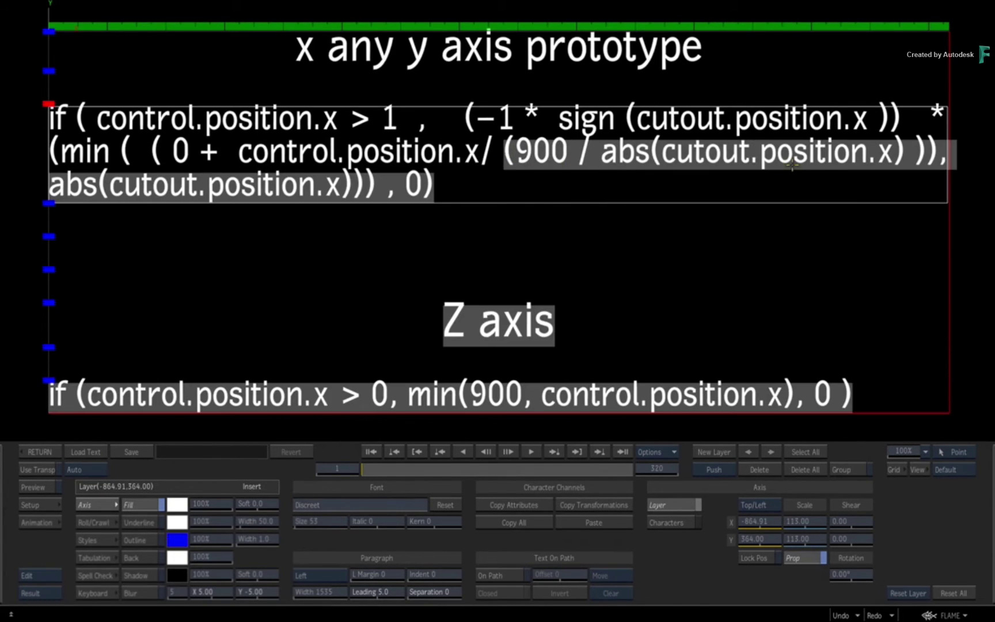
left_click(759, 156)
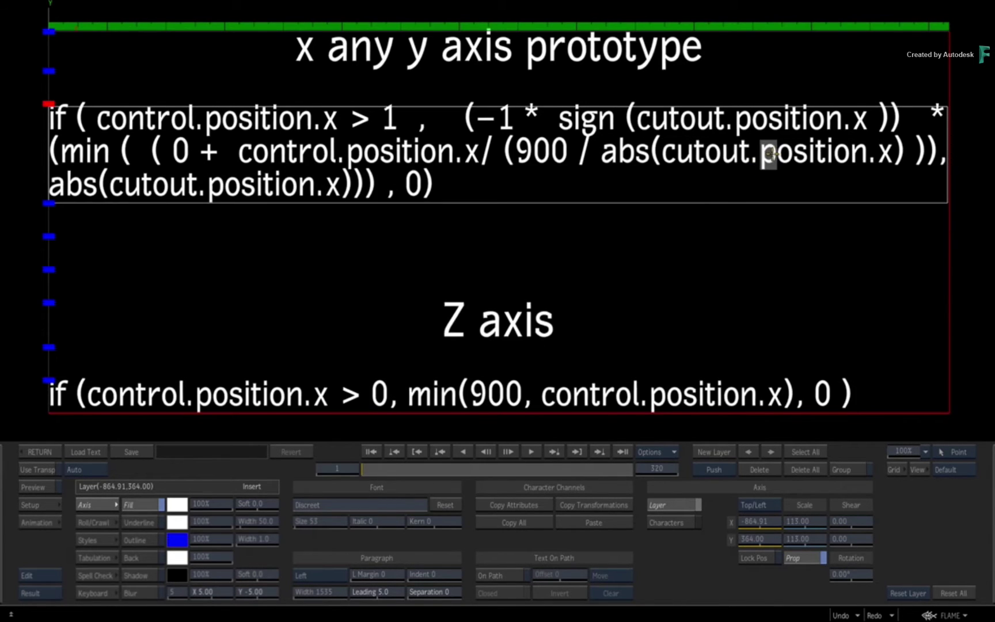
left_click(730, 155)
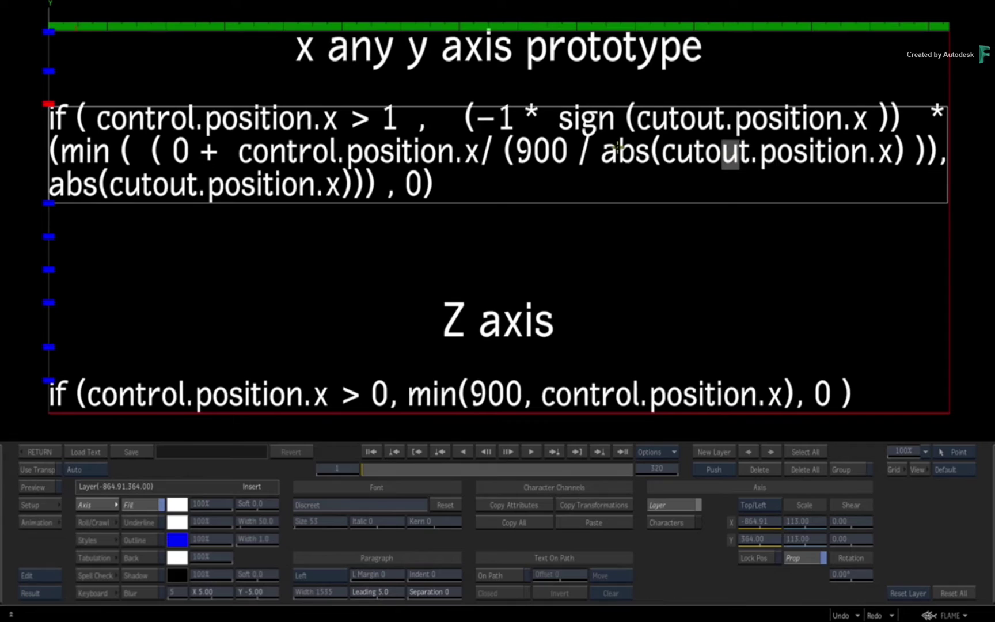
Step: Highlight the value 900, the "abs(cutout.position.x)" term and the division "900 / abs(cutout.position" in the x/y expression
left_click_drag(516, 154, 569, 155)
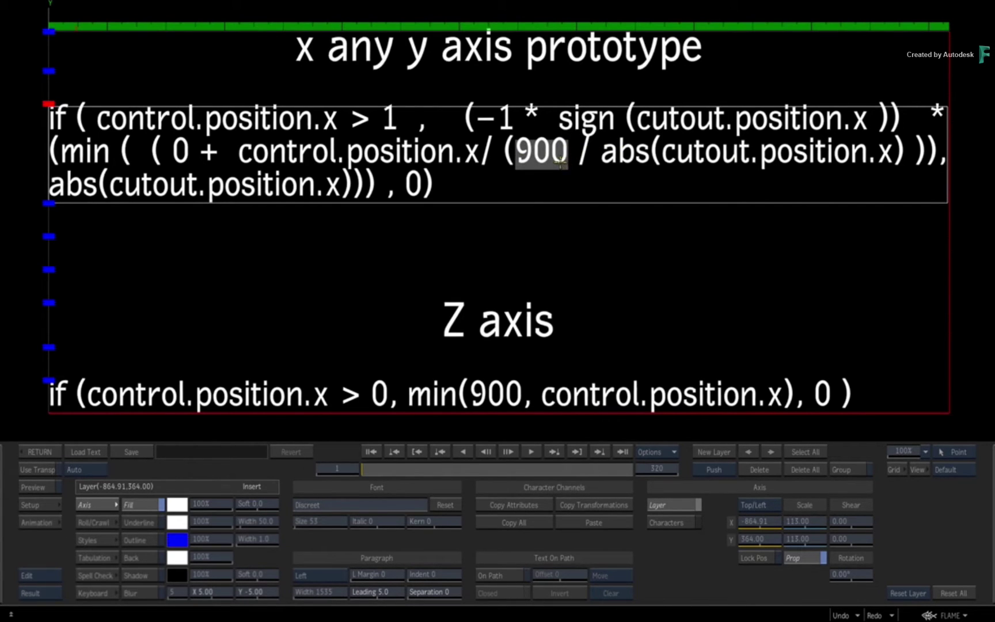
left_click(641, 154)
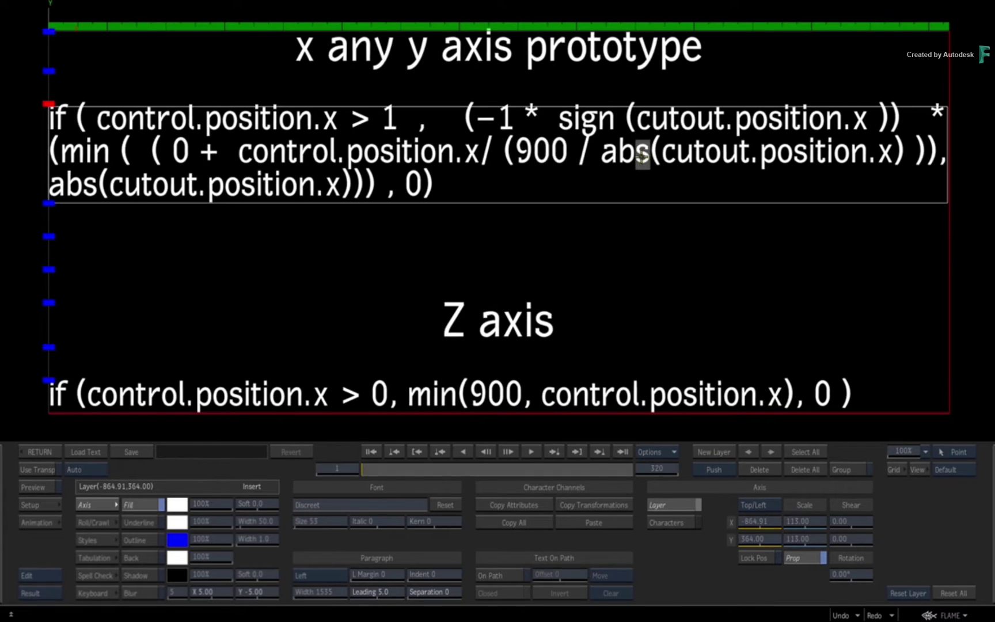
left_click_drag(602, 155, 662, 156)
left_click_drag(549, 119, 909, 167)
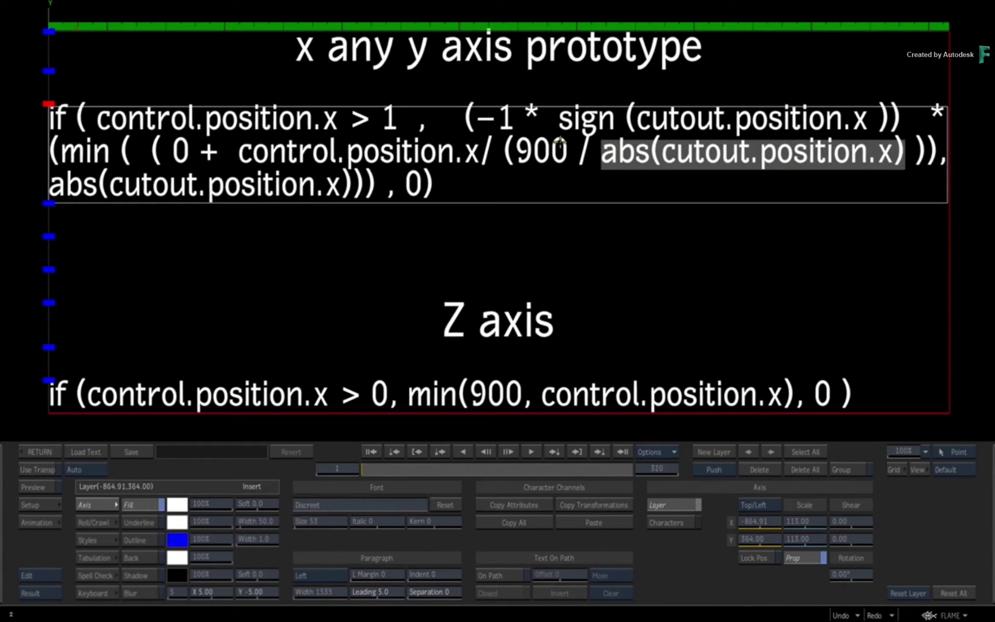
left_click_drag(516, 150, 873, 170)
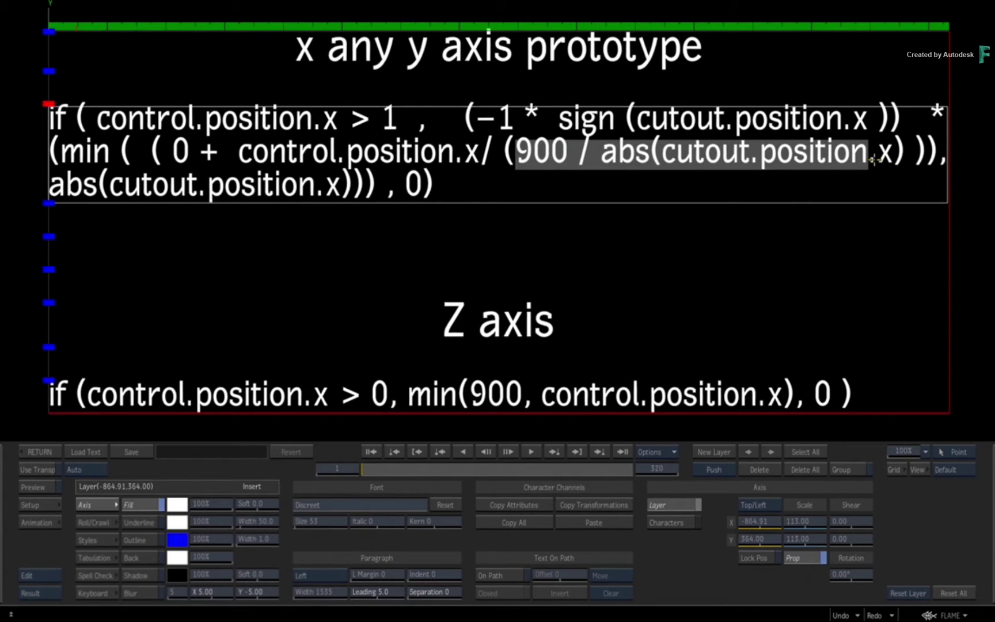
Step: Highlight the closing "abs(cutout.position.x" limit, the "1 * sign" part and the final ", 0)" of the x/y expression
left_click_drag(326, 187, 50, 188)
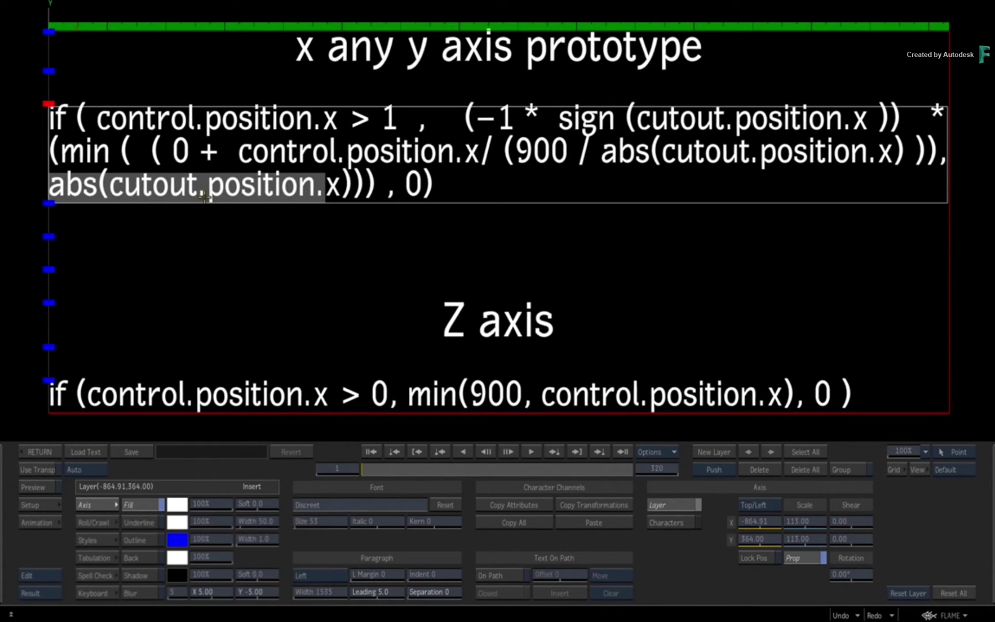
left_click_drag(499, 115, 596, 119)
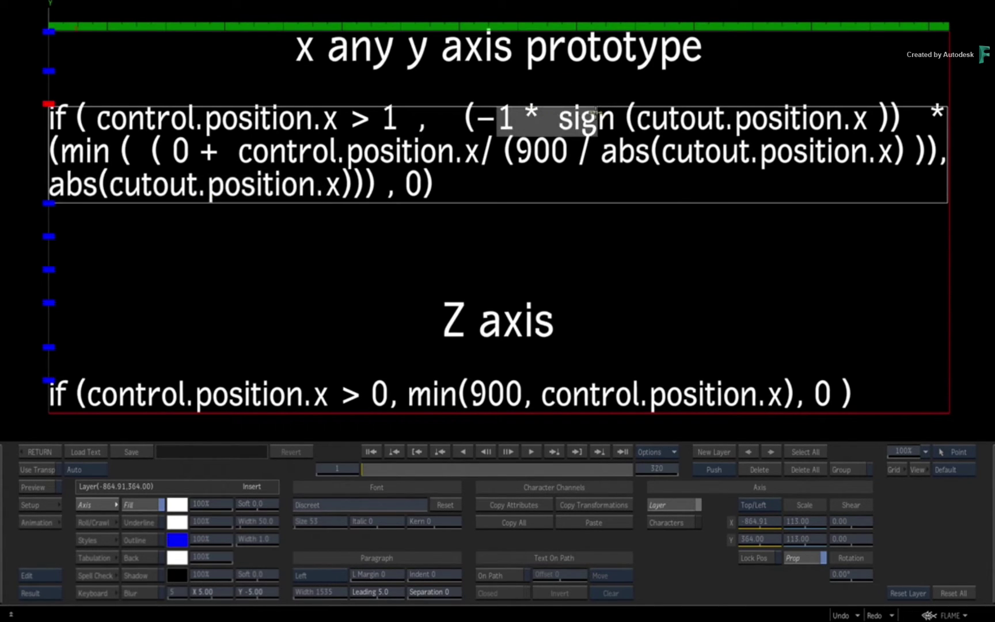
left_click_drag(387, 187, 443, 188)
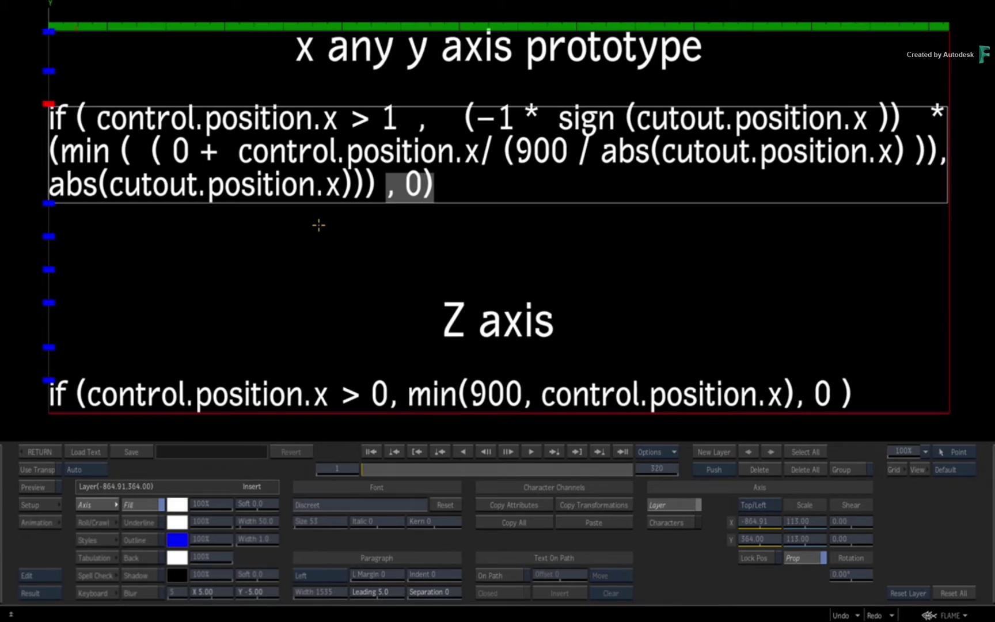
Step: Clear the highlight and mark the x in the cutout.position.x references of the x/y expression's second and first lines
left_click(451, 211)
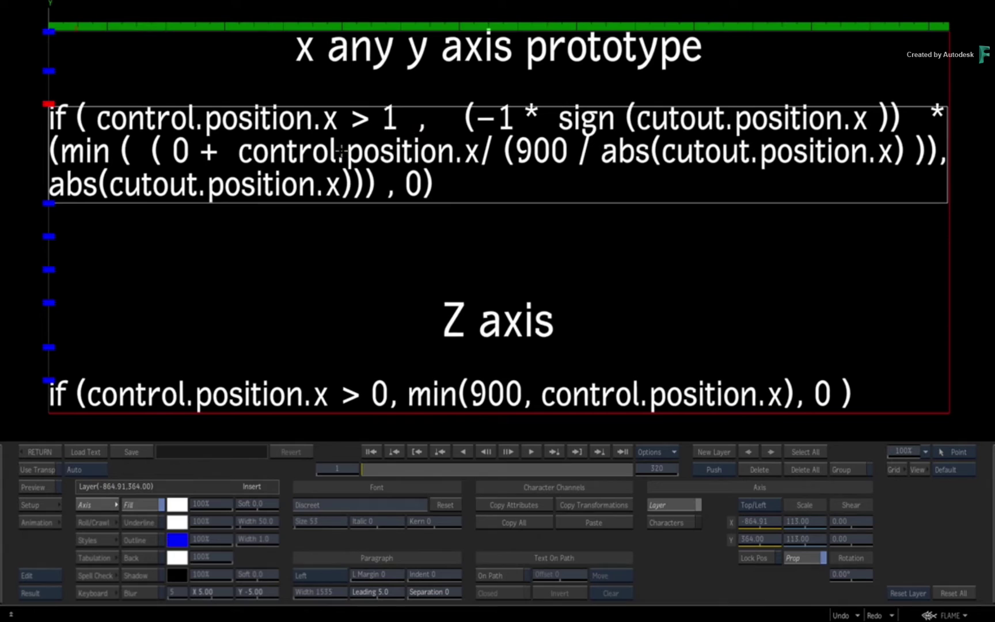
left_click(883, 151)
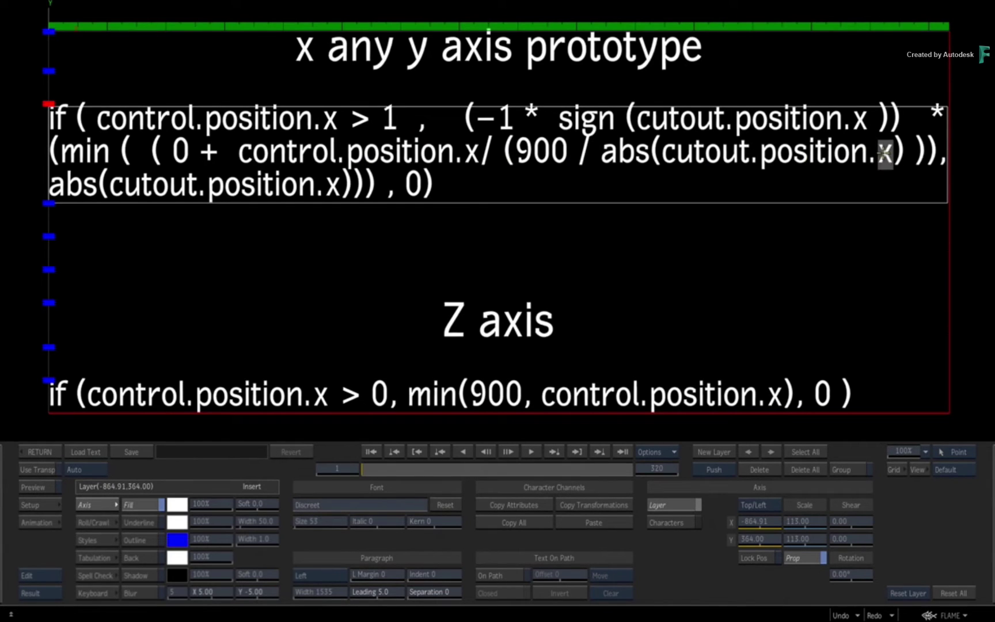
left_click(860, 121)
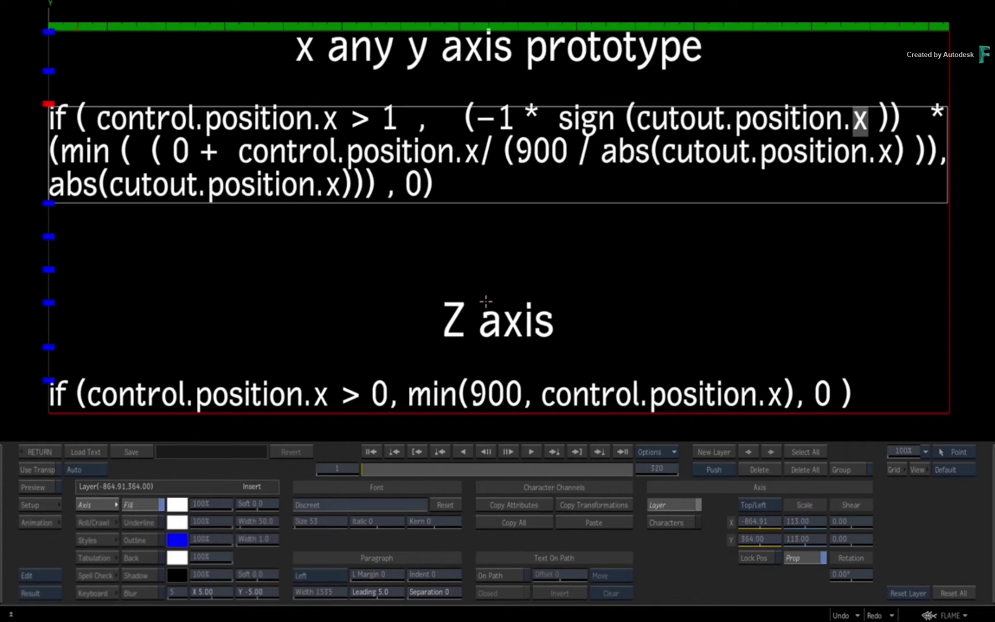
Step: Highlight the "Z axis" title and its expression, including the 900 and control.position.x arguments of the min function
left_click_drag(451, 323, 552, 327)
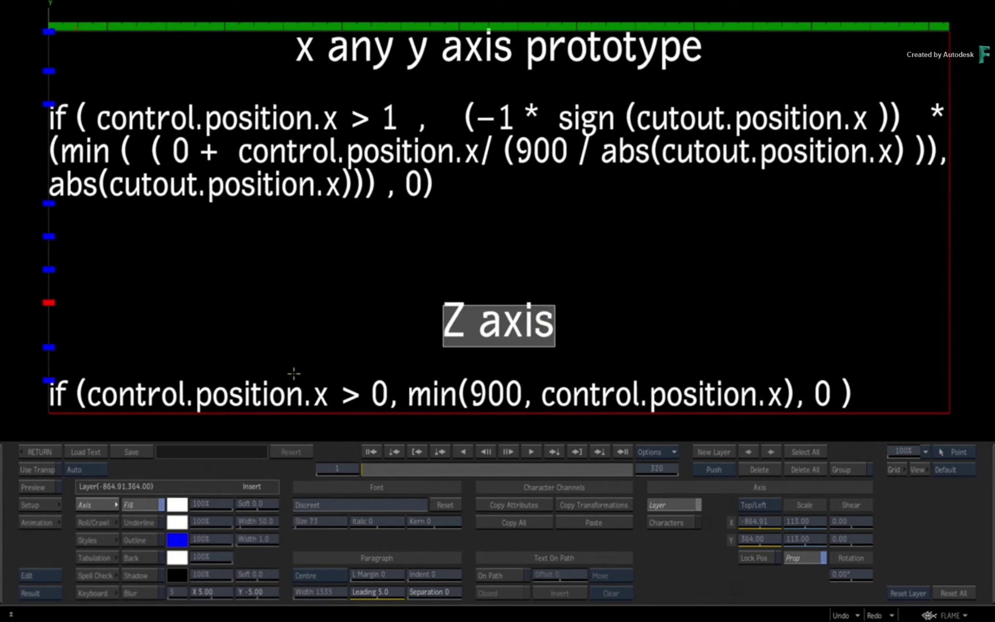
left_click(169, 389)
left_click_drag(53, 395, 376, 380)
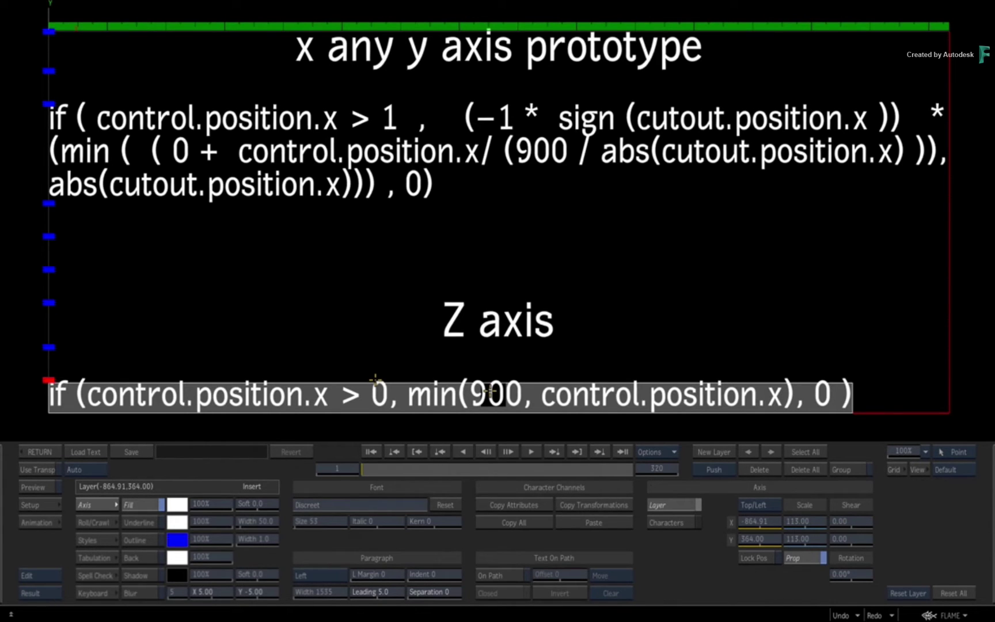
left_click(526, 395)
left_click(484, 395)
left_click(502, 393)
left_click_drag(479, 394, 643, 394)
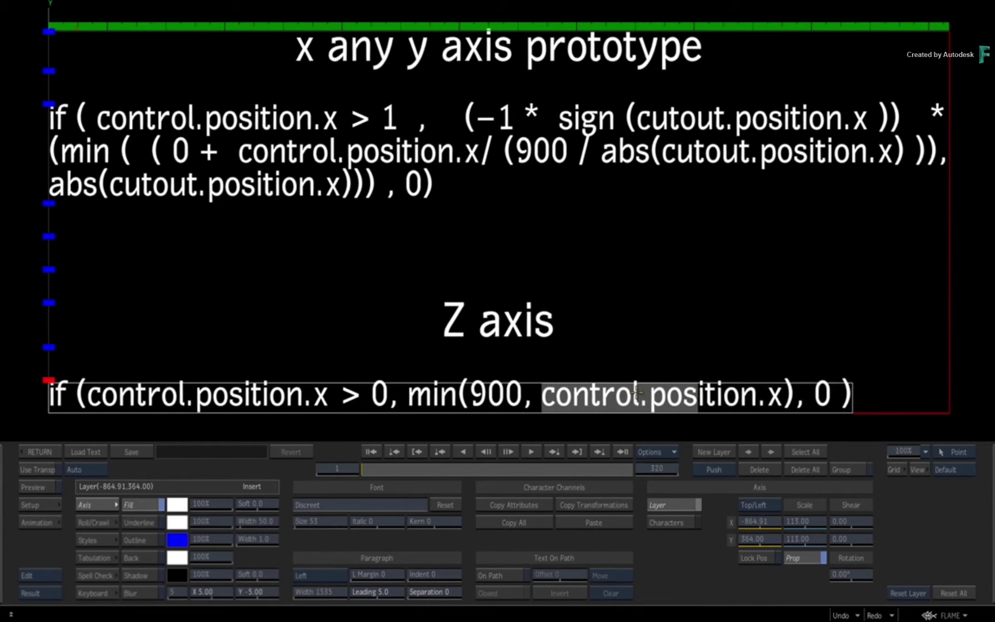
left_click(660, 390)
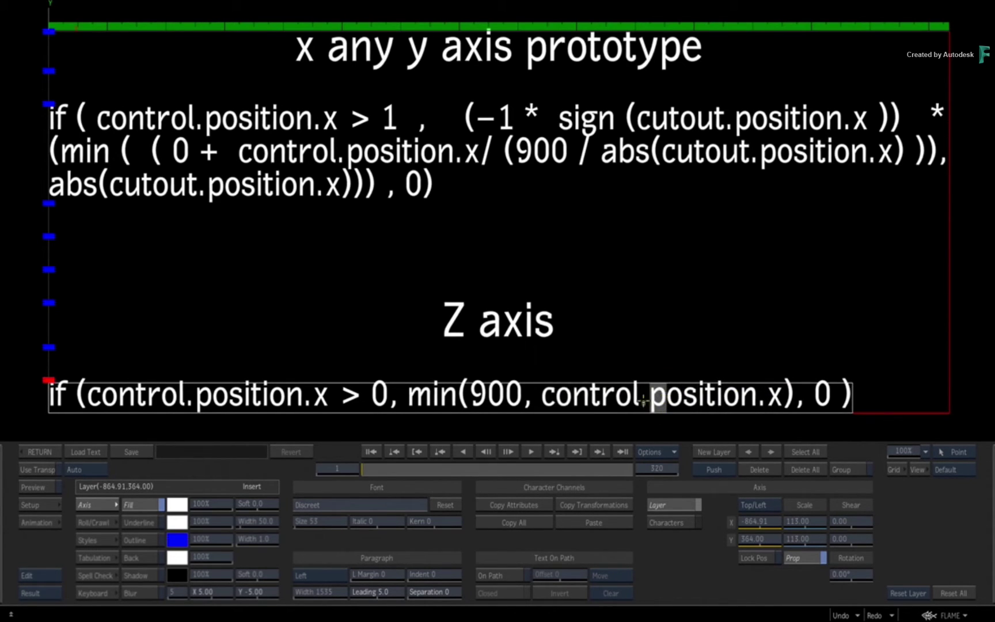
Step: Leave the text editor and display the Action schematic of the cutout_contraption_v01 node
key("Escape")
left_click(52, 456)
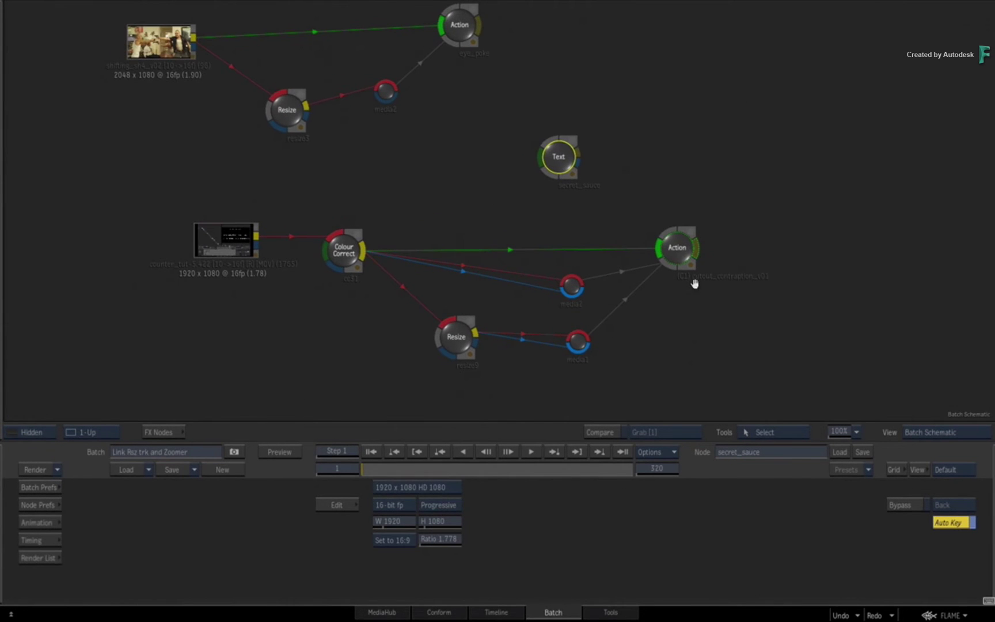
left_click(673, 245)
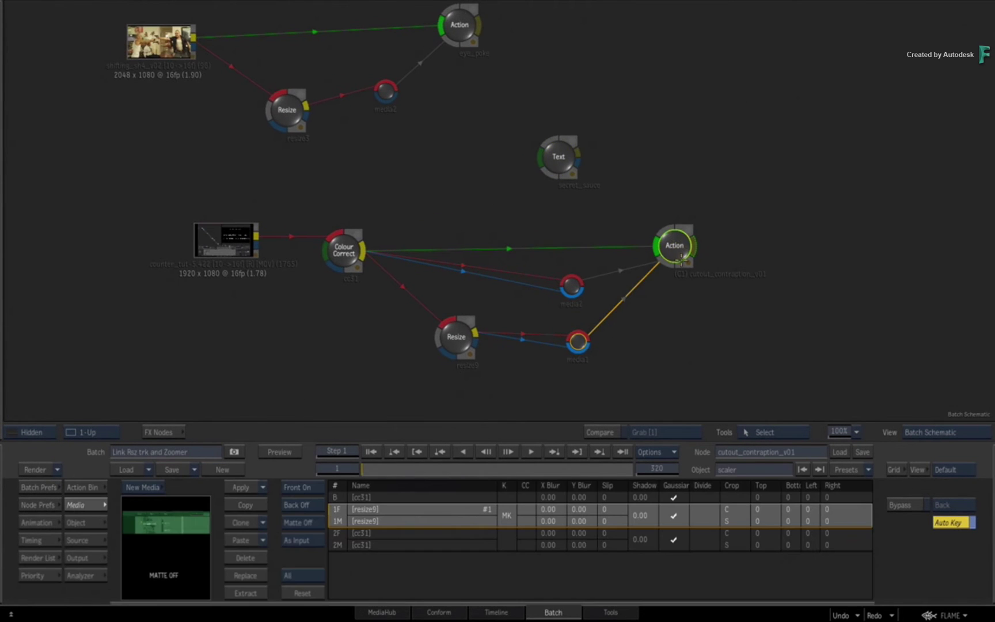
key("F4")
key("Escape")
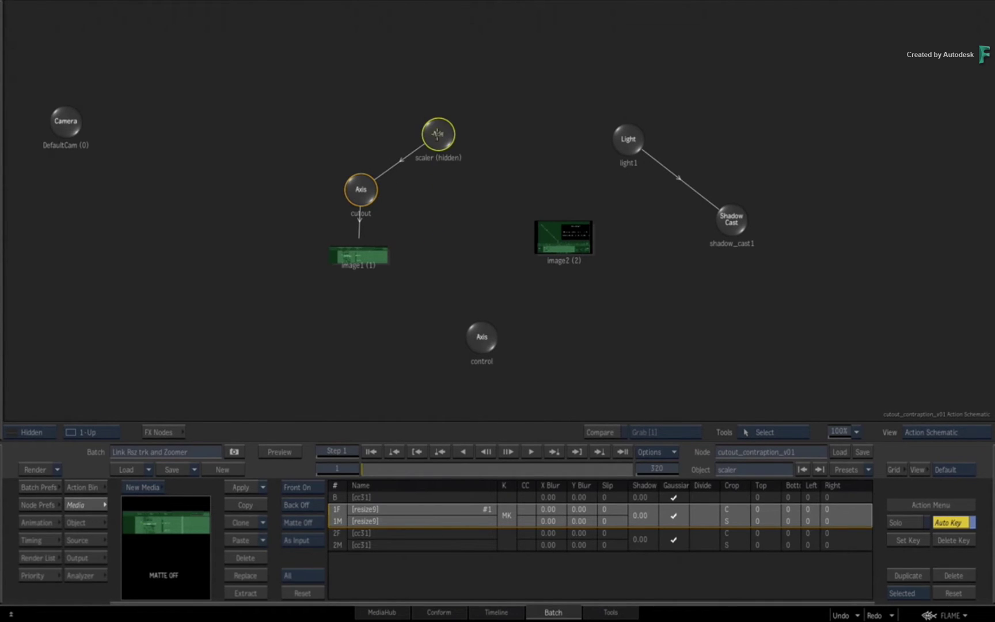
Step: Select the scaler axis and inspect its position x expression in the Animation editor's expression field
left_click_drag(437, 134, 436, 140)
left_click(36, 518)
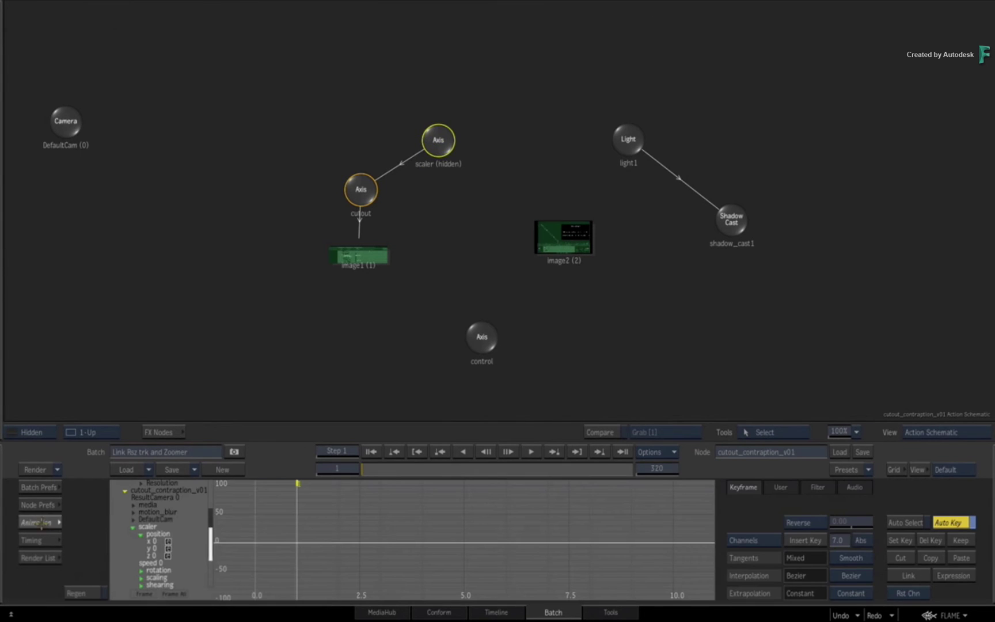
left_click(143, 541)
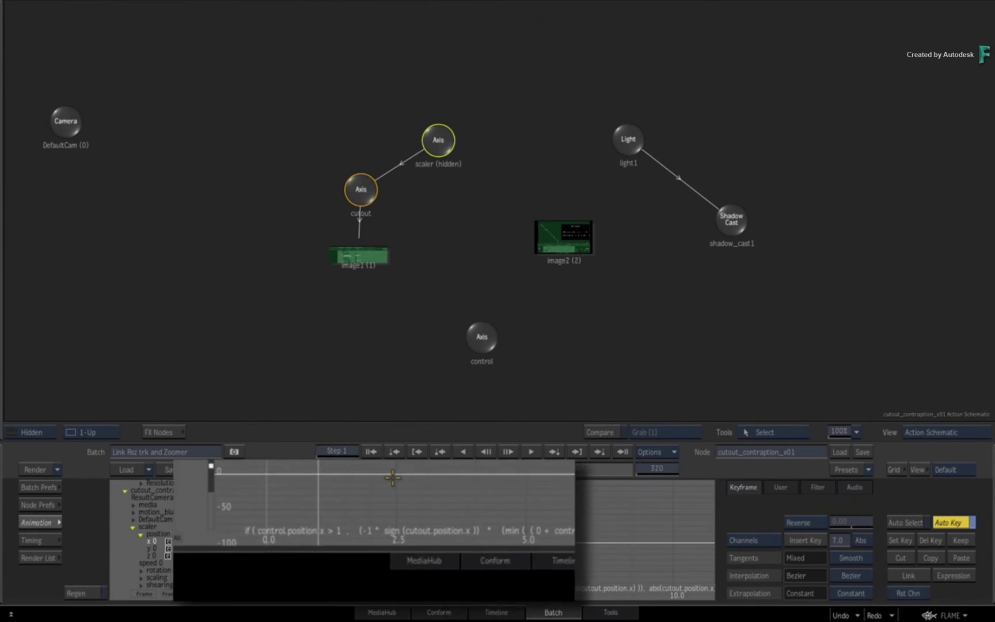
left_click(396, 581)
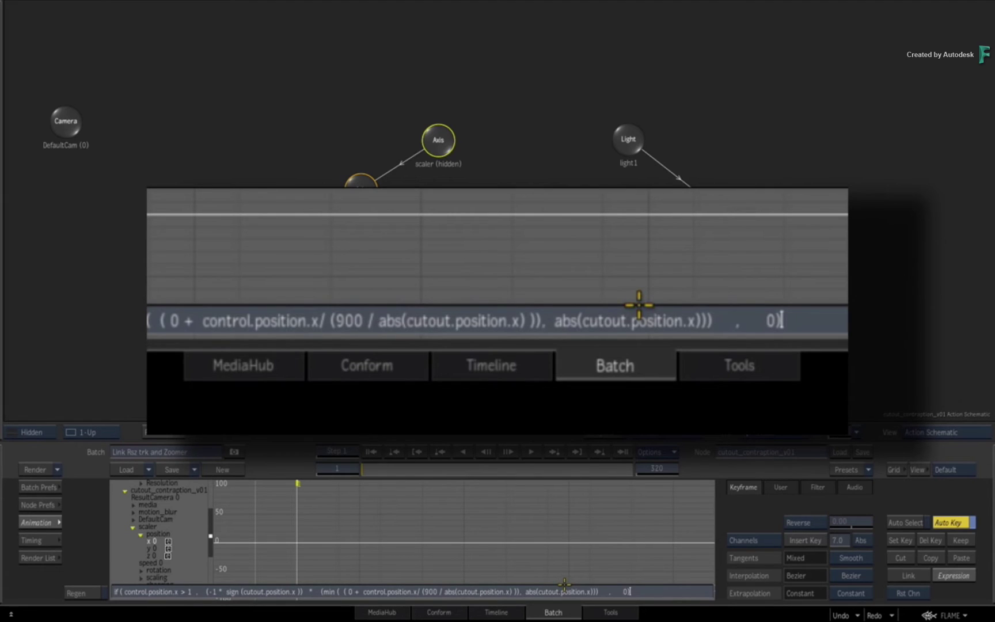
key("Return")
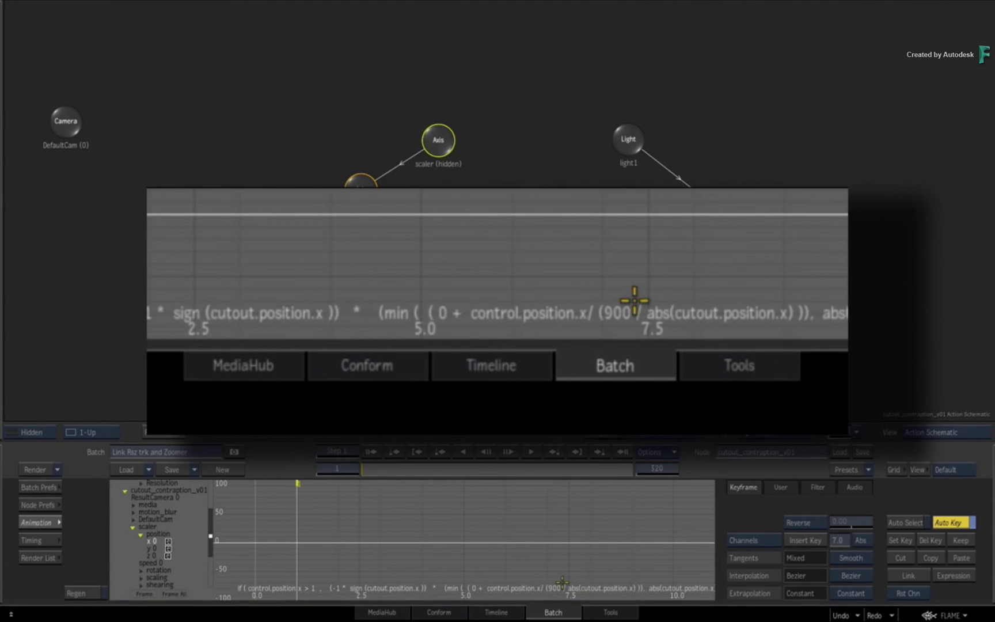
Step: Open the scaler's position y expression for editing and highlight control.position.x and the y of its first abs(cutout.position.y) term
left_click(149, 548)
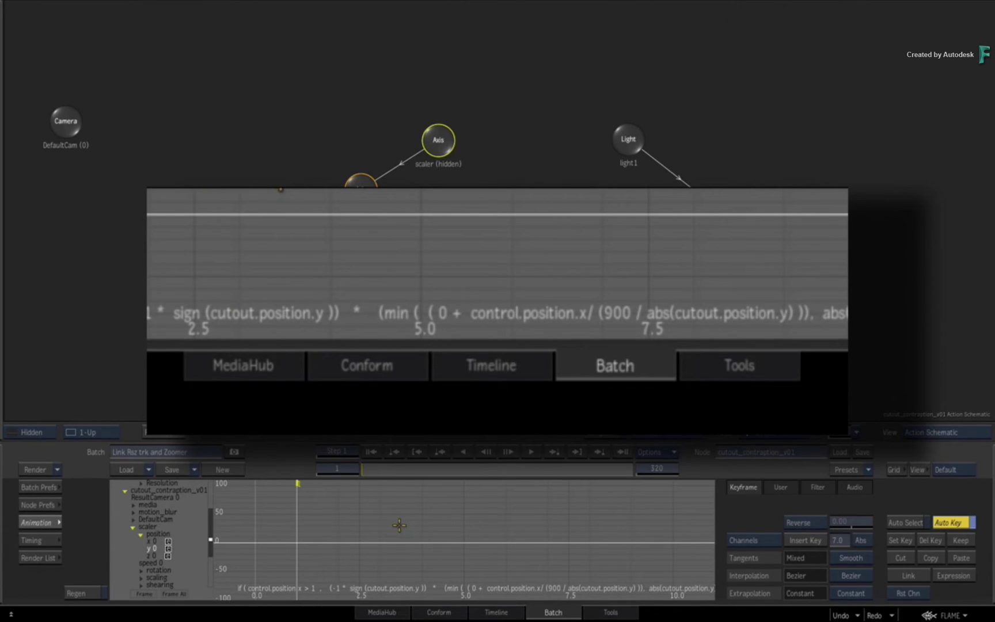
key("e")
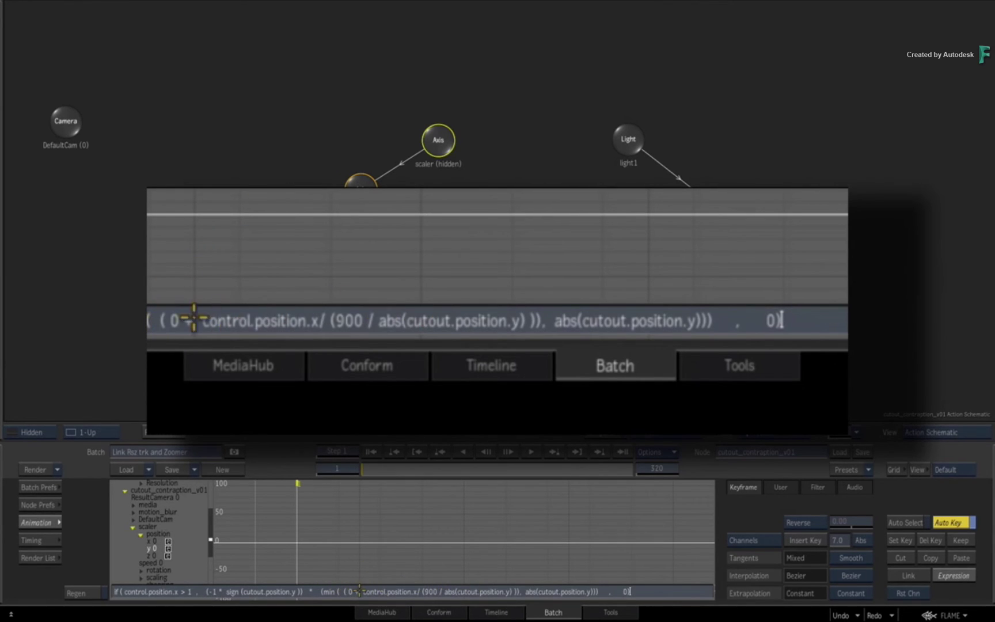
left_click_drag(361, 590, 431, 584)
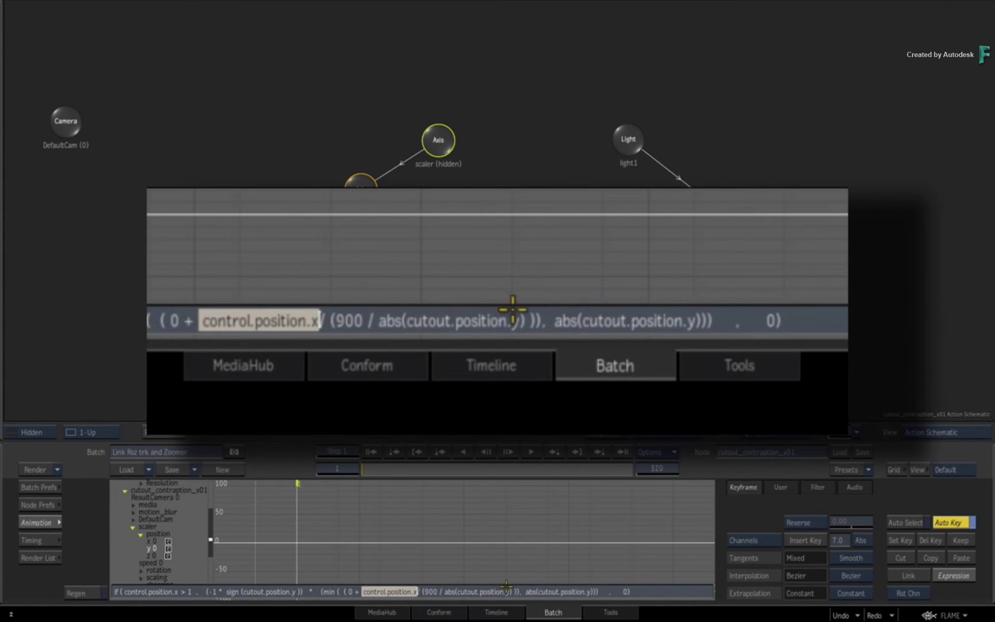
left_click_drag(504, 590, 511, 588)
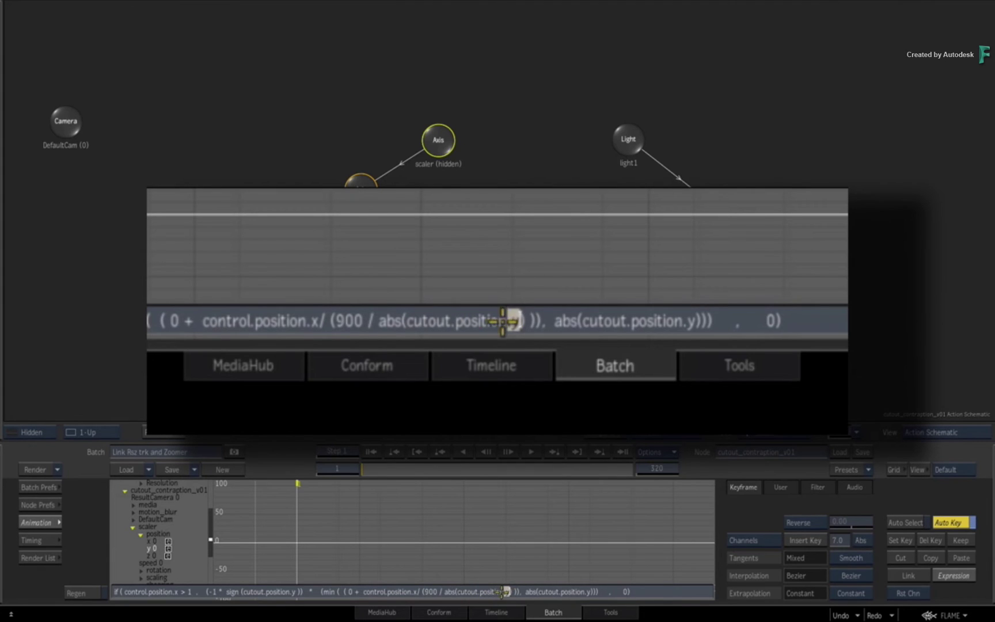
Step: Highlight the y in the last abs term and in the sign term, close the expression, and select the position z channel
left_click(589, 591)
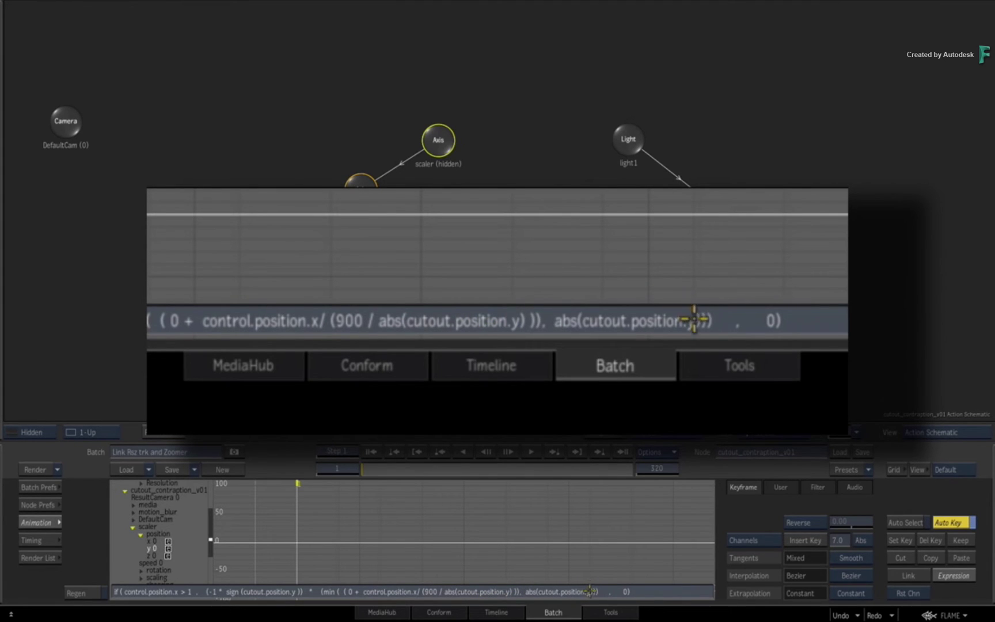
double_click(589, 591)
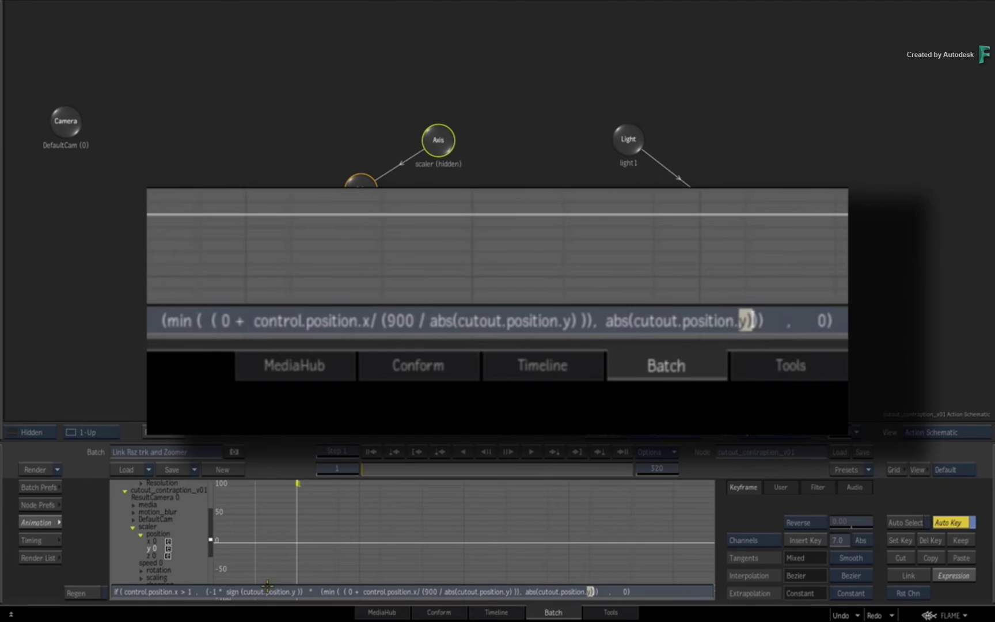
left_click(296, 591)
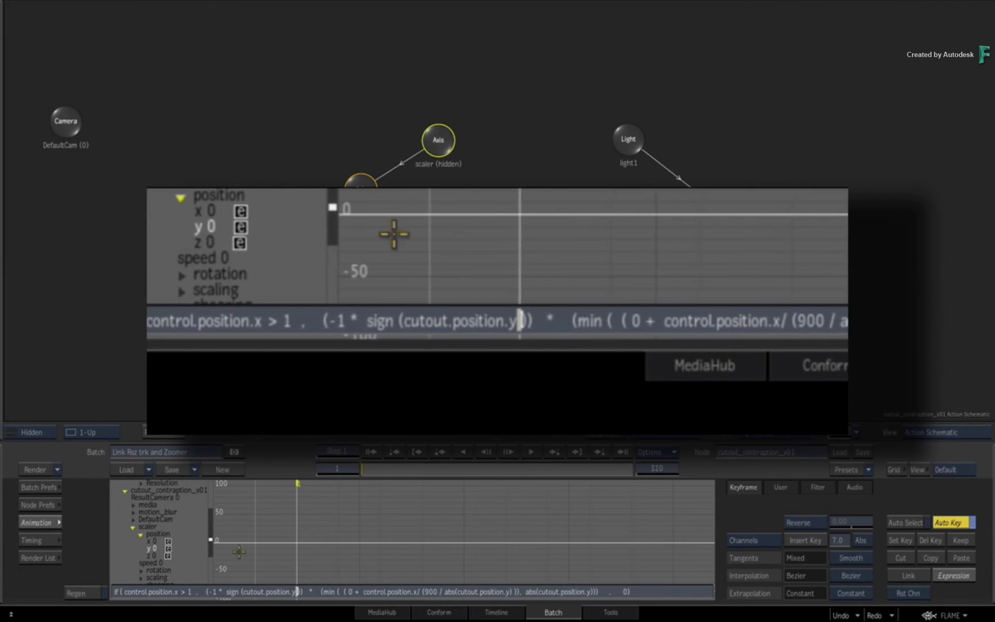
key("Return")
left_click(150, 556)
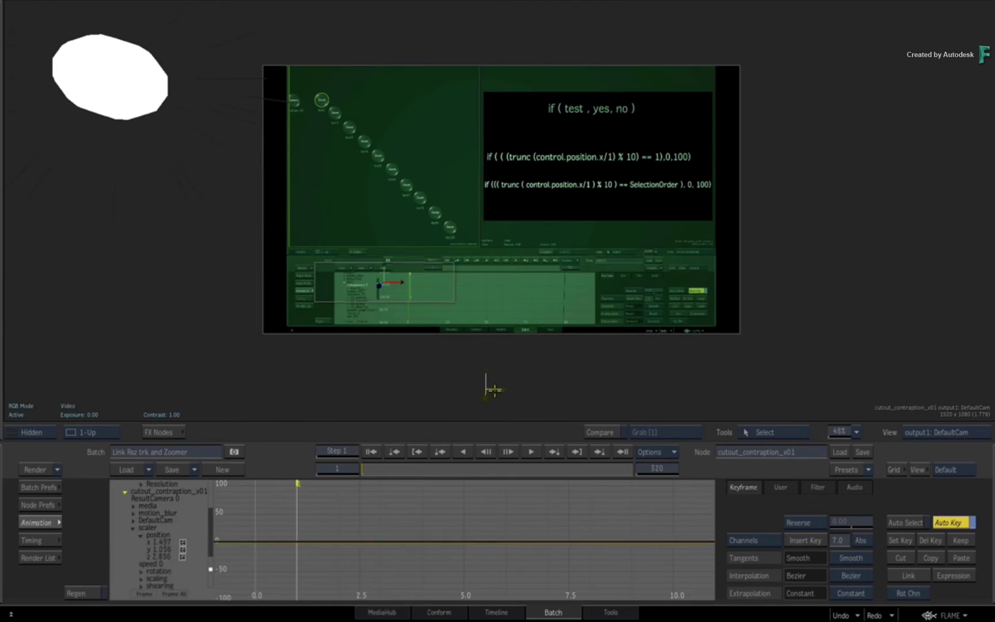
Step: Slide the control axis sideways to enlarge the cutout over the animation panel, and undo the move
left_click_drag(494, 391, 666, 403)
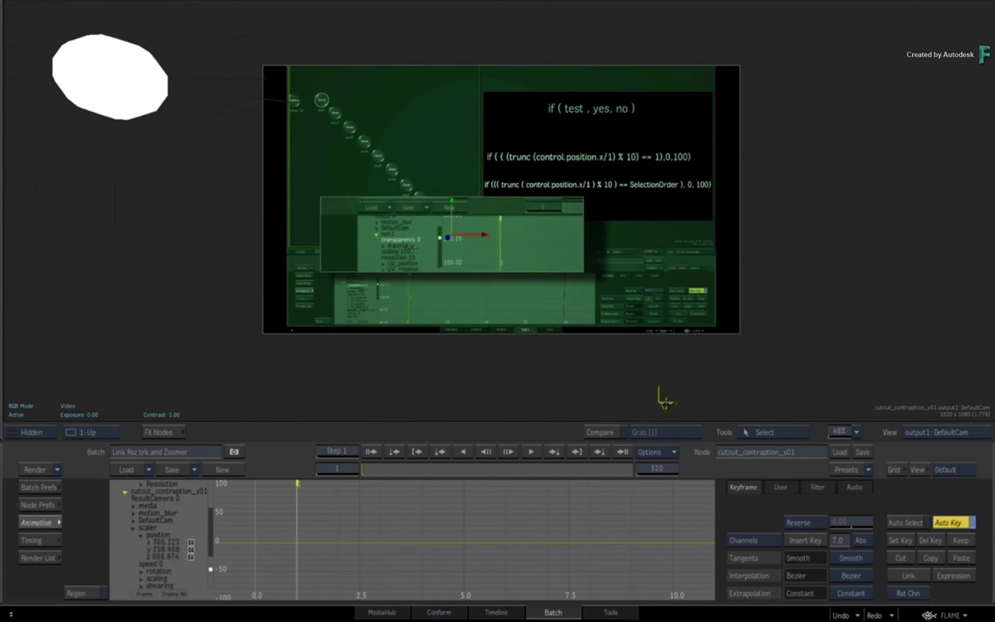
key("ctrl+z")
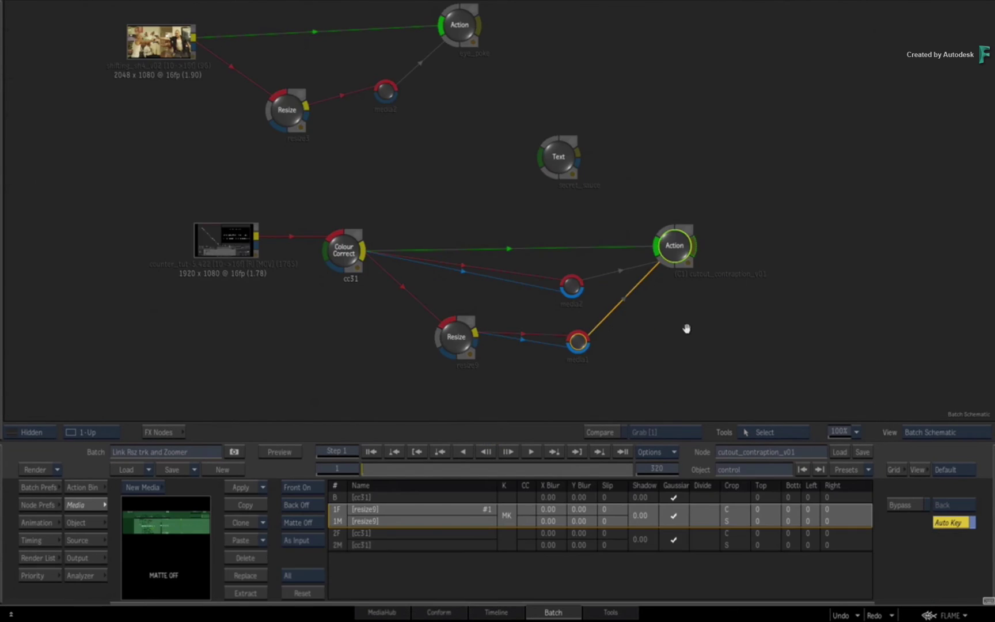
Step: Review the cutout_contraption_v01 Action's rendered output and its node schematic with the cutout, scaler and control axes
left_click_drag(686, 329, 644, 334)
left_click_drag(635, 256, 638, 257)
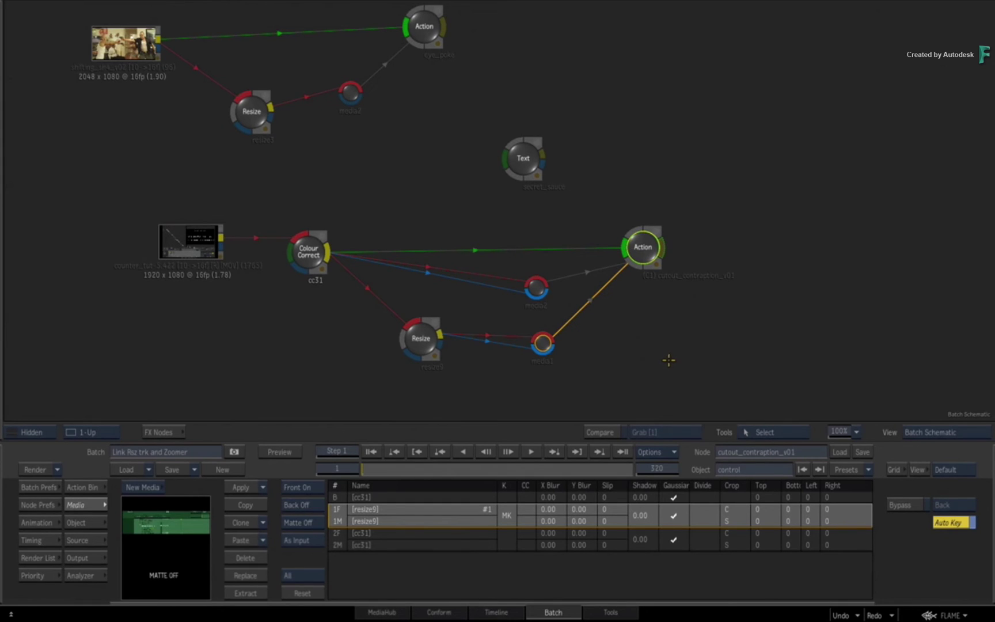
key("F4")
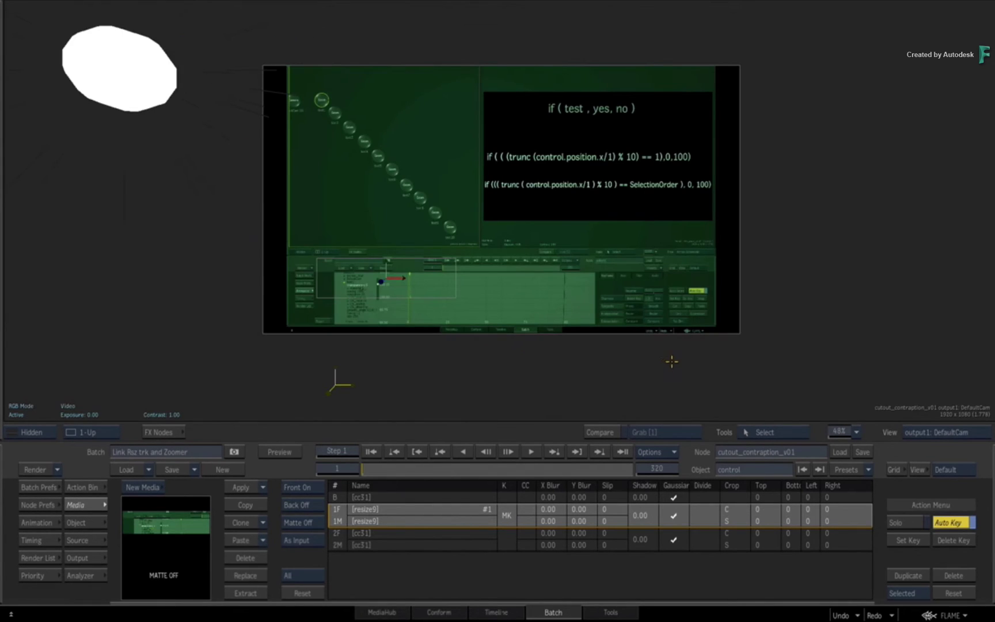
key("F8")
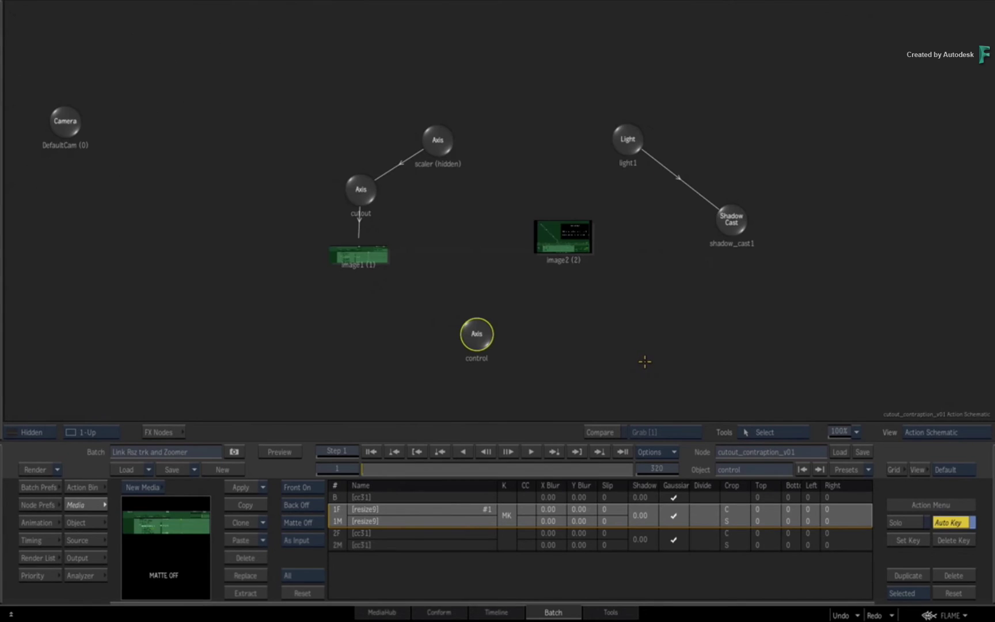
key("F4")
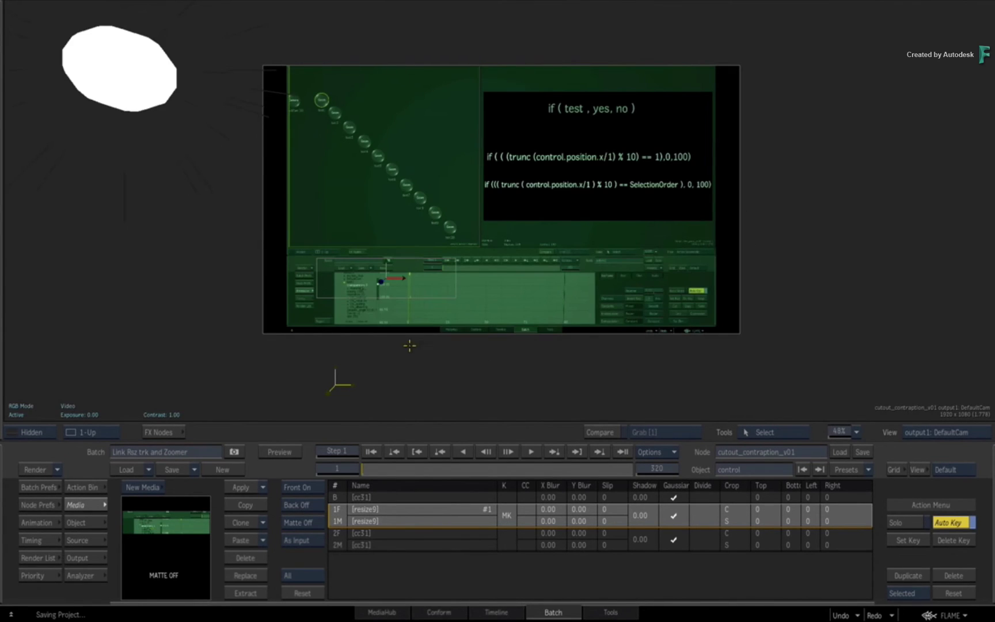
Step: Select the resize9 node feeding the Action and view its crop box over the front image
key("Escape")
left_click(421, 338)
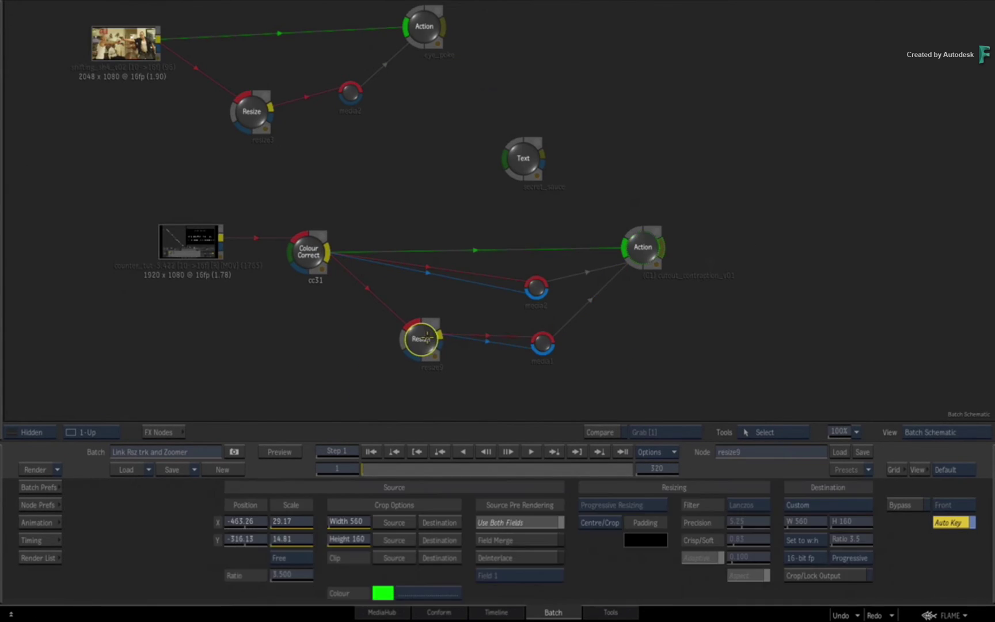
key("F1")
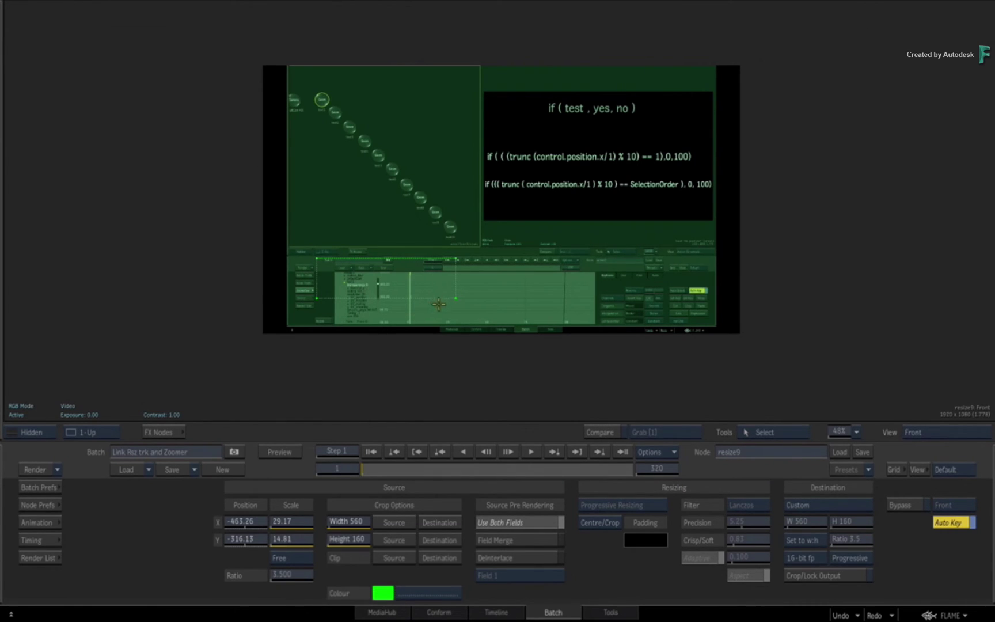
Step: Return to the Action's output, open the scaler's position x animation expression, highlight its 900 divisor, and close the expression
key("Escape")
left_click(638, 249)
key("F4")
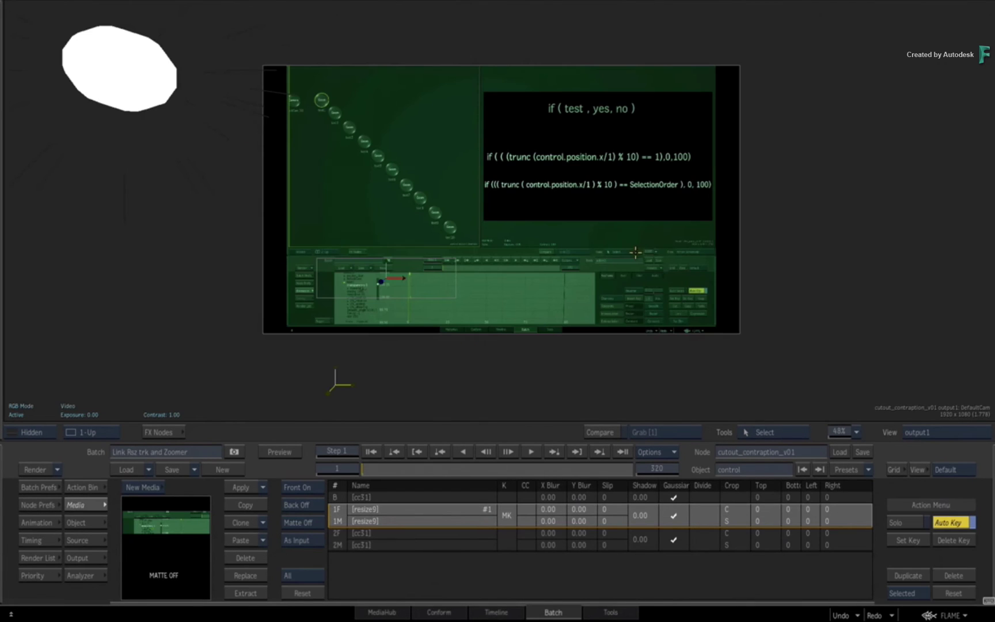
left_click(36, 522)
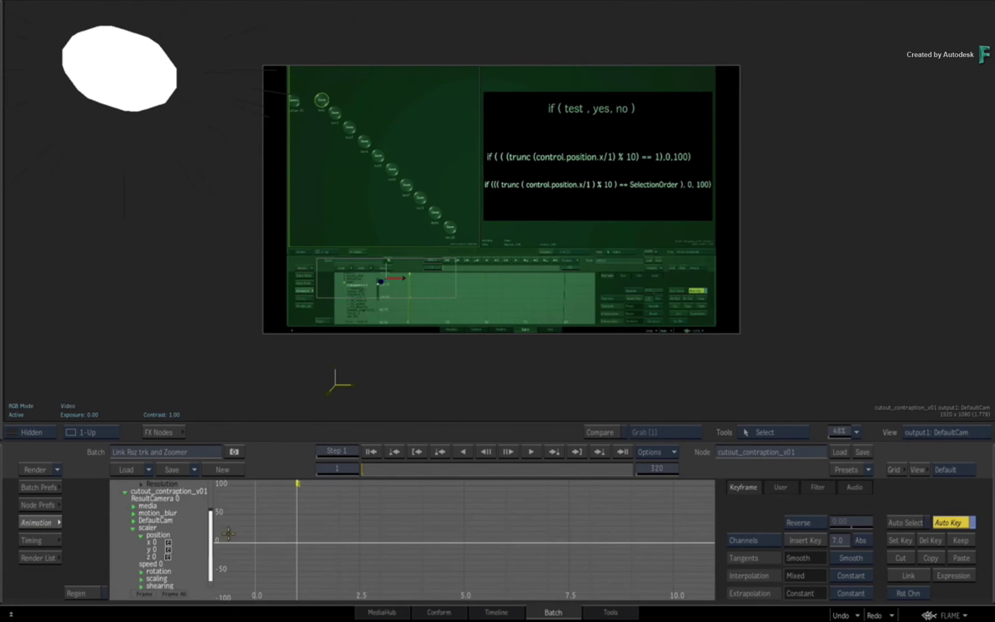
left_click(151, 542)
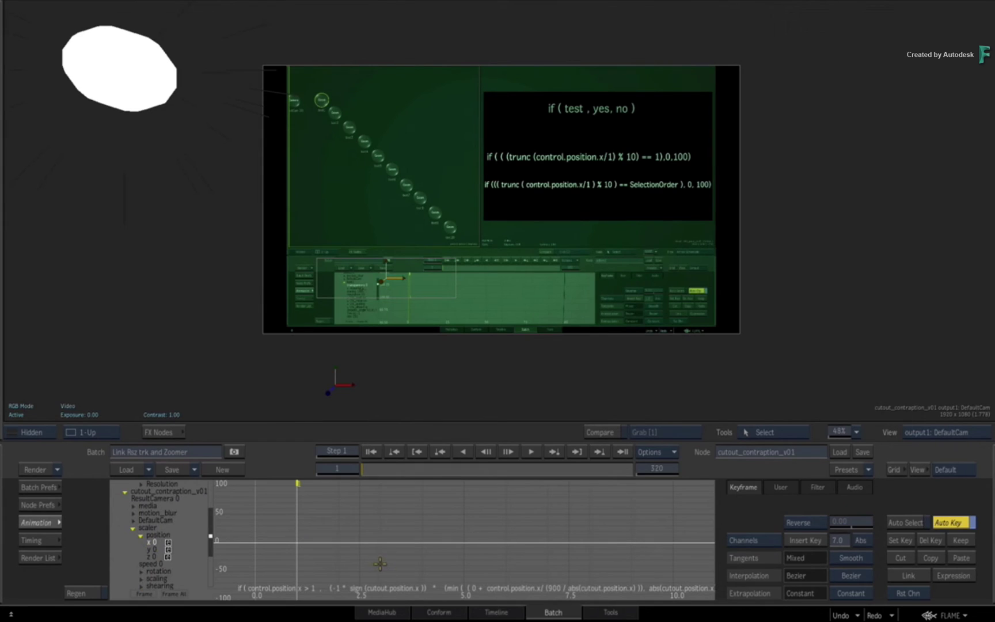
key("shift+e")
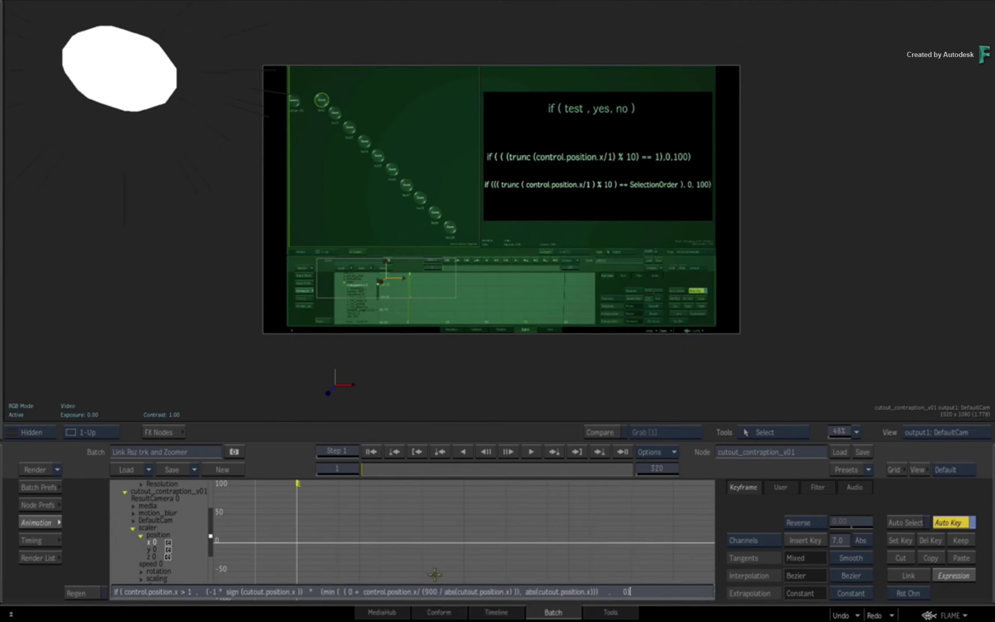
double_click(430, 591)
key("Return")
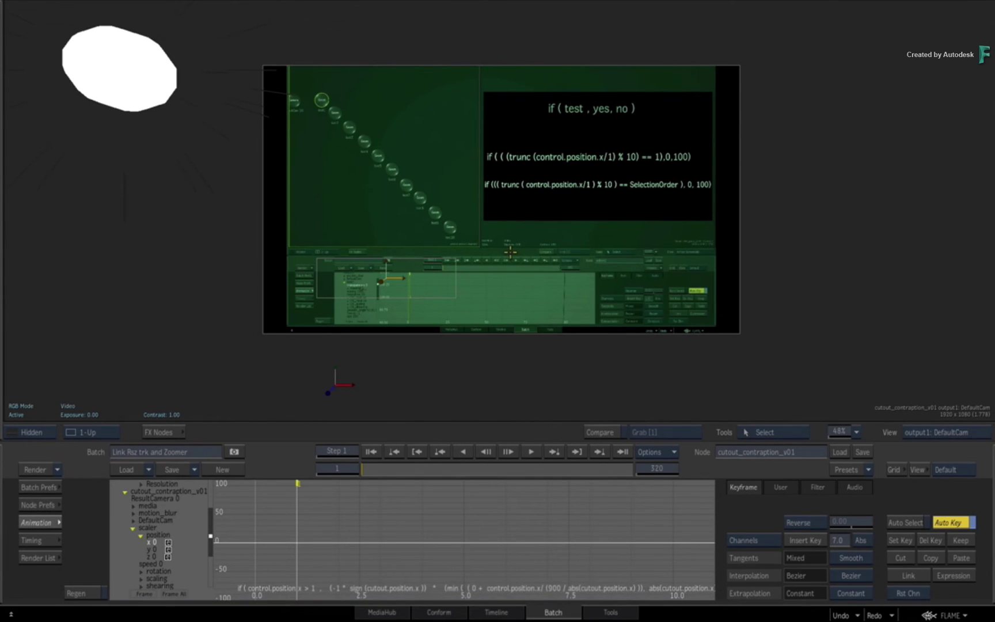
Step: Add a new Axis node in empty space of the Action schematic and rename it Zzoom
left_click(506, 371)
key("Escape")
left_click_drag(663, 329, 520, 271)
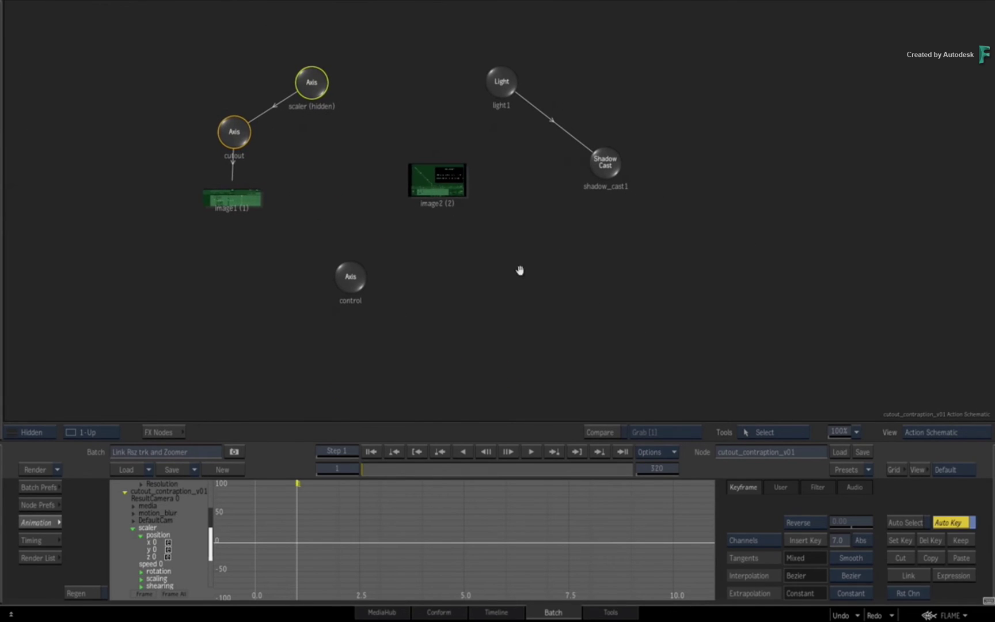
left_click(50, 519)
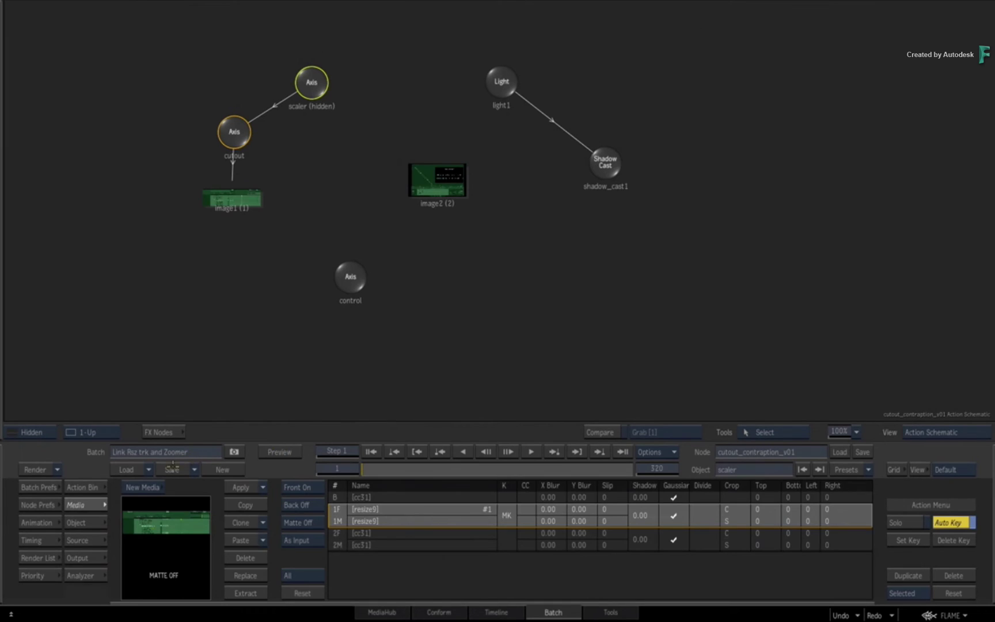
left_click(83, 487)
left_click_drag(467, 554, 609, 315)
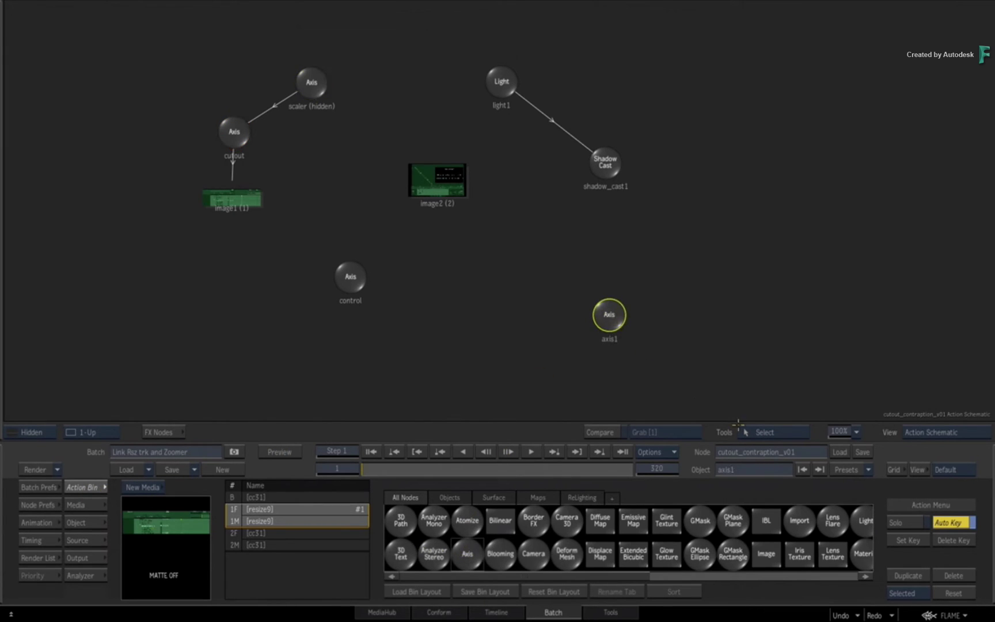
left_click(756, 474)
left_click_drag(756, 473, 592, 485)
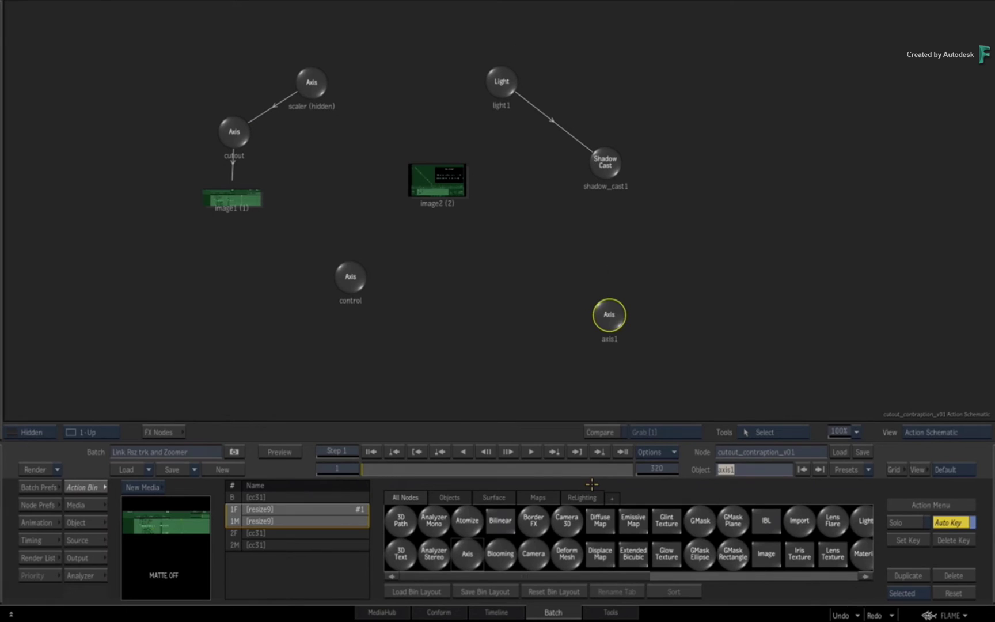
type("Zzoom")
key("Return")
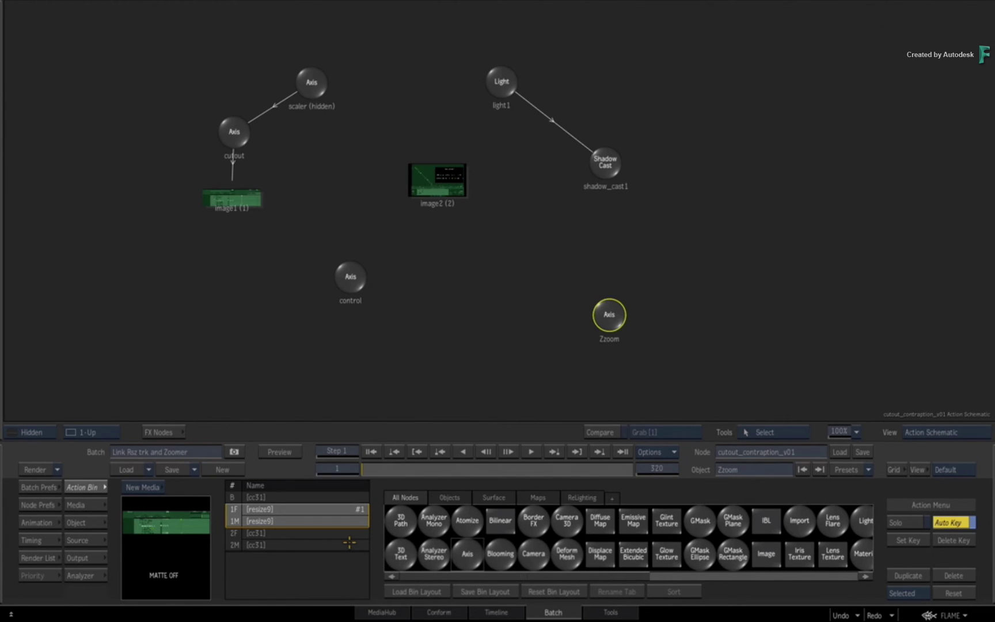
Step: Set the Zzoom axis's X position to 800
key("F4")
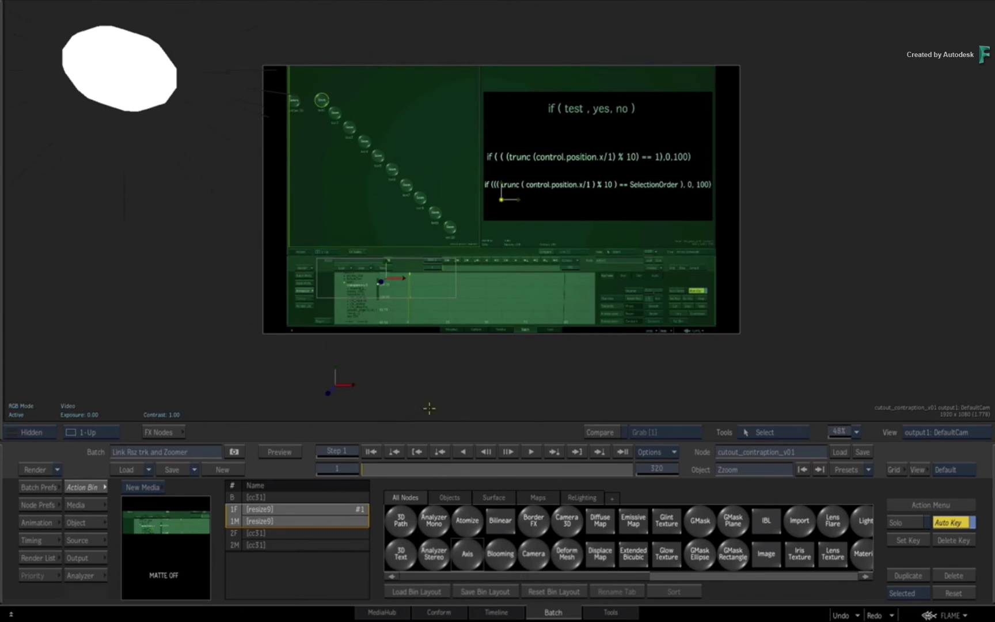
left_click(85, 530)
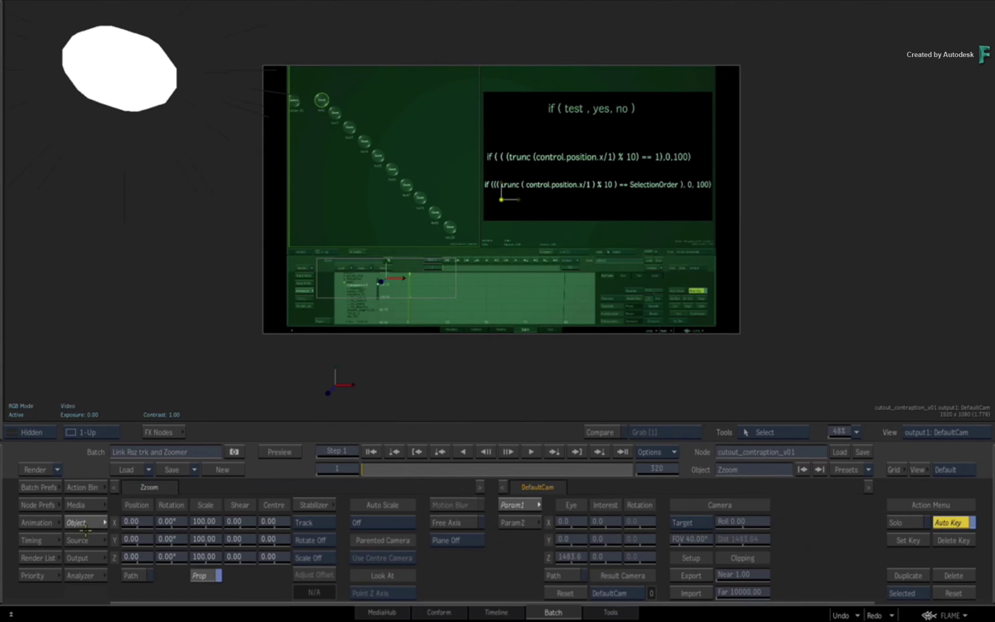
left_click(147, 523)
type("800")
key("Return")
Step: Replace the 900 divisor in the scaler's position x expression with Zzoom.position.x
left_click(40, 522)
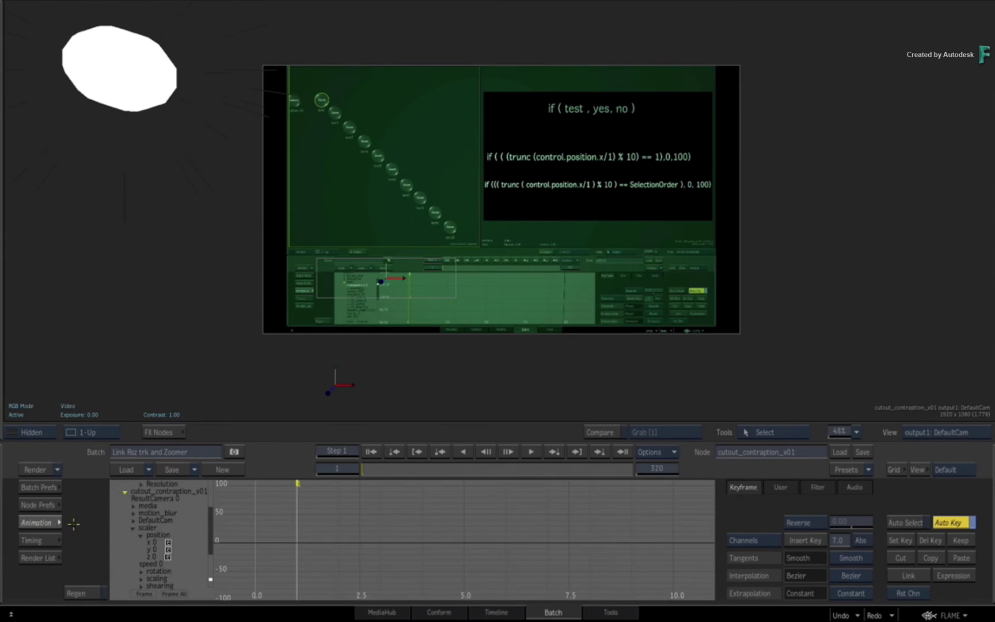
left_click(142, 535)
left_click(150, 541)
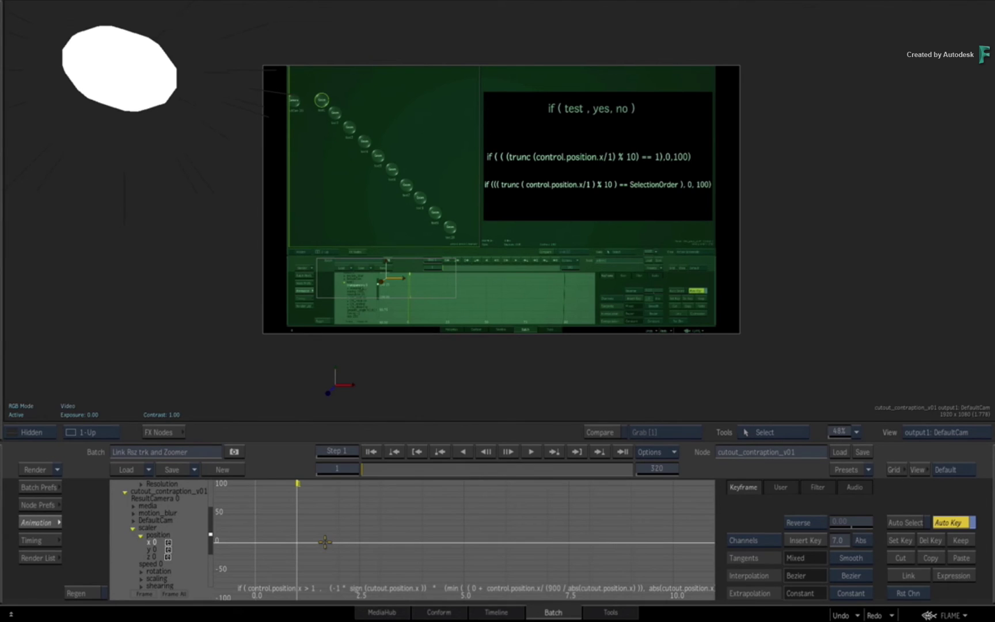
left_click(431, 590)
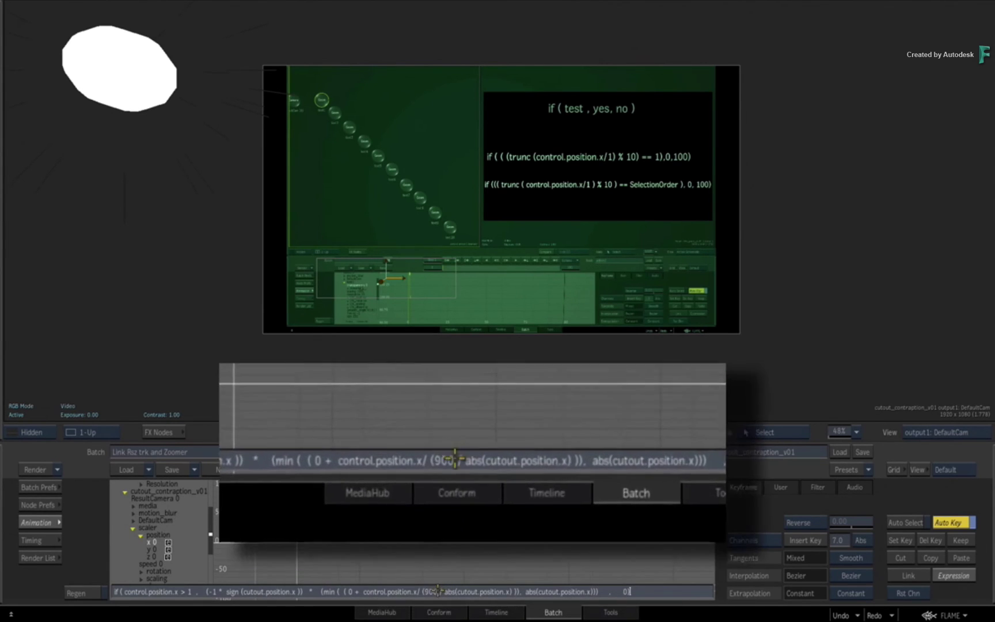
double_click(431, 592)
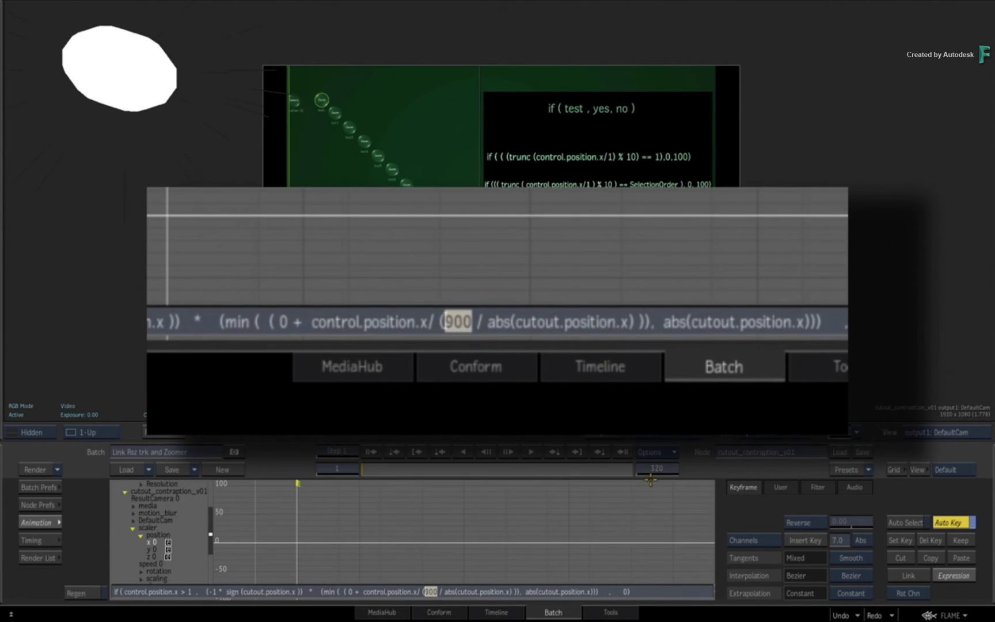
type("Zzo")
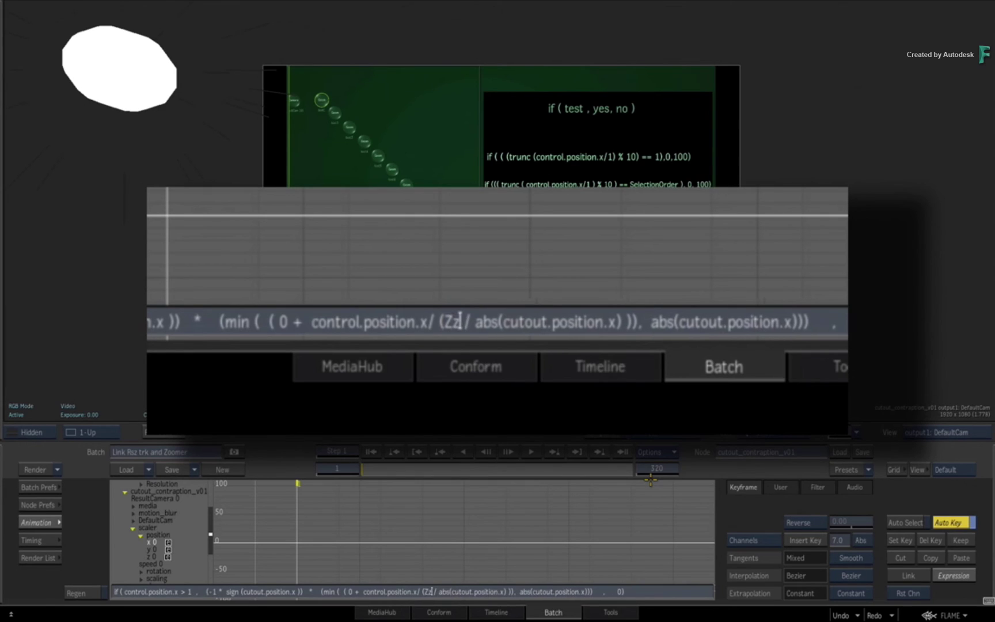
type("om")
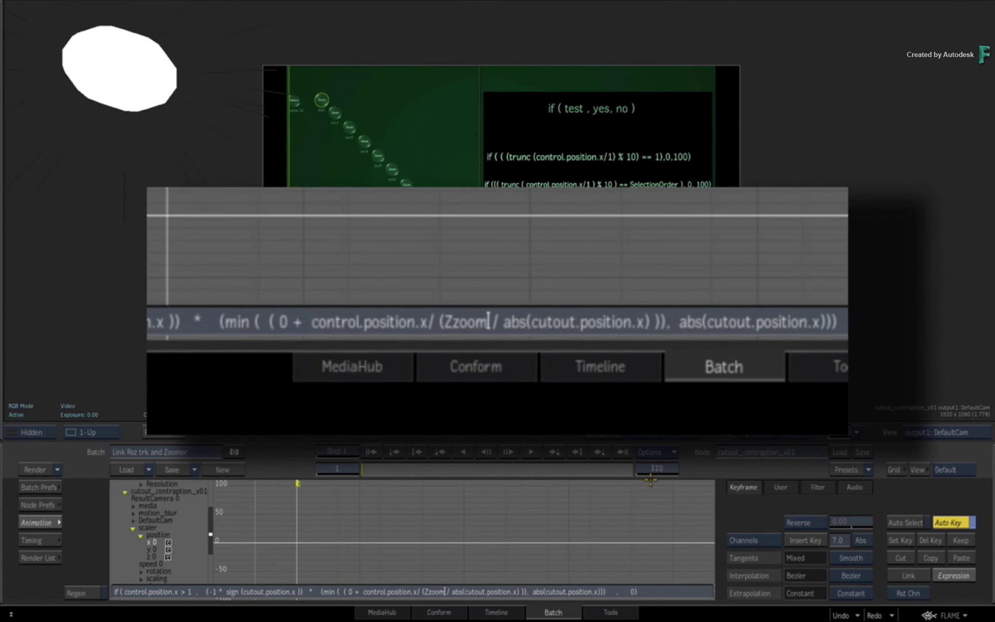
type(".")
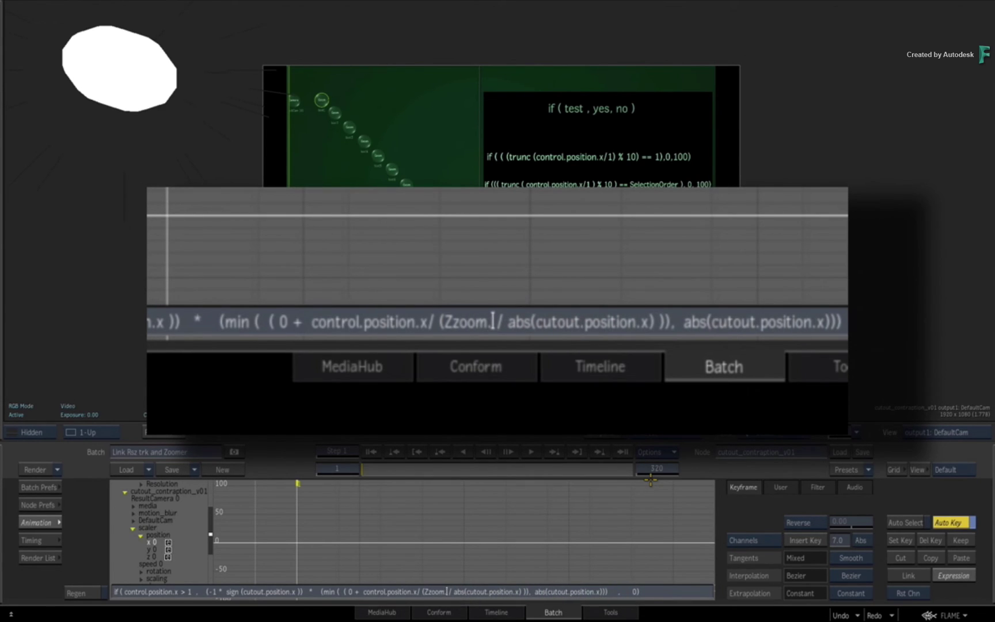
key("BackSpace")
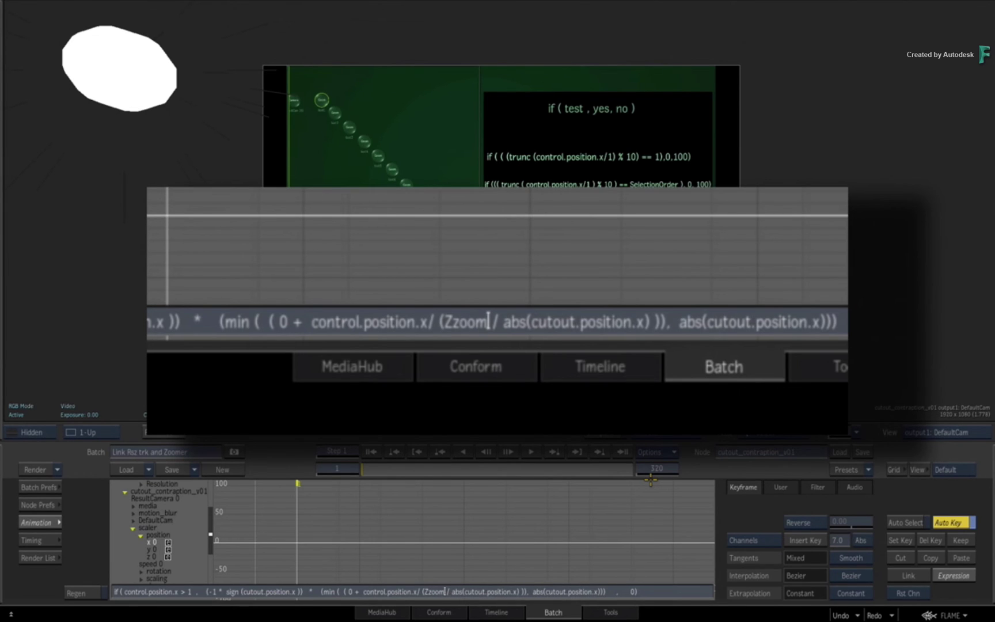
type(".posit")
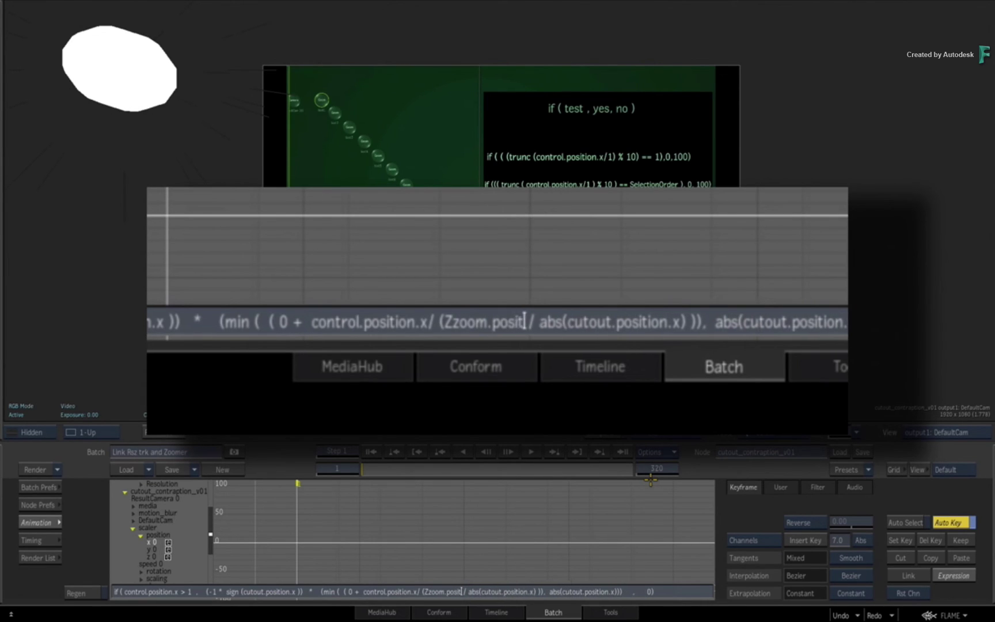
type("ion")
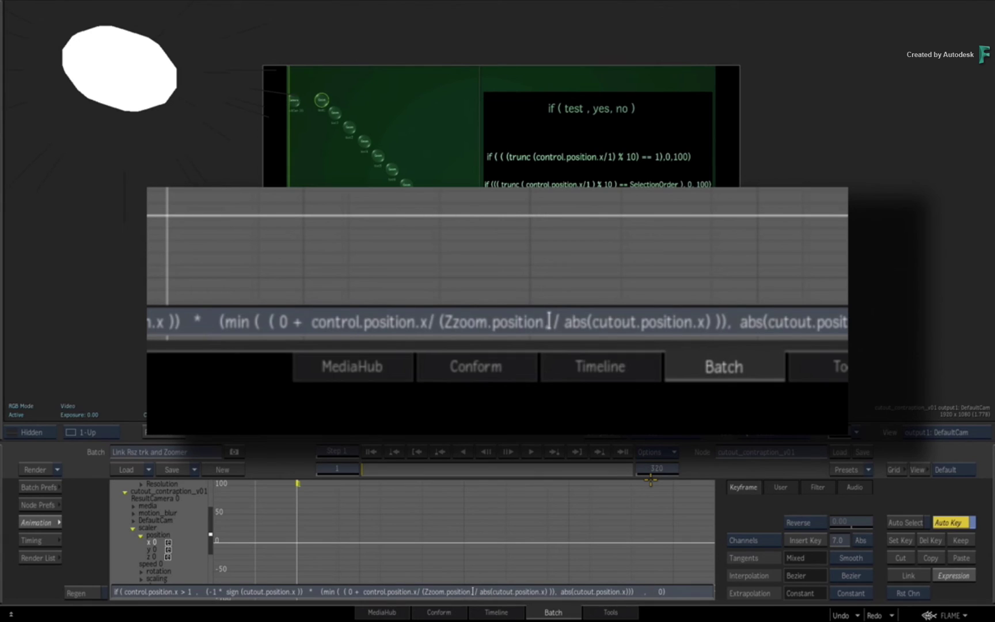
type(".x")
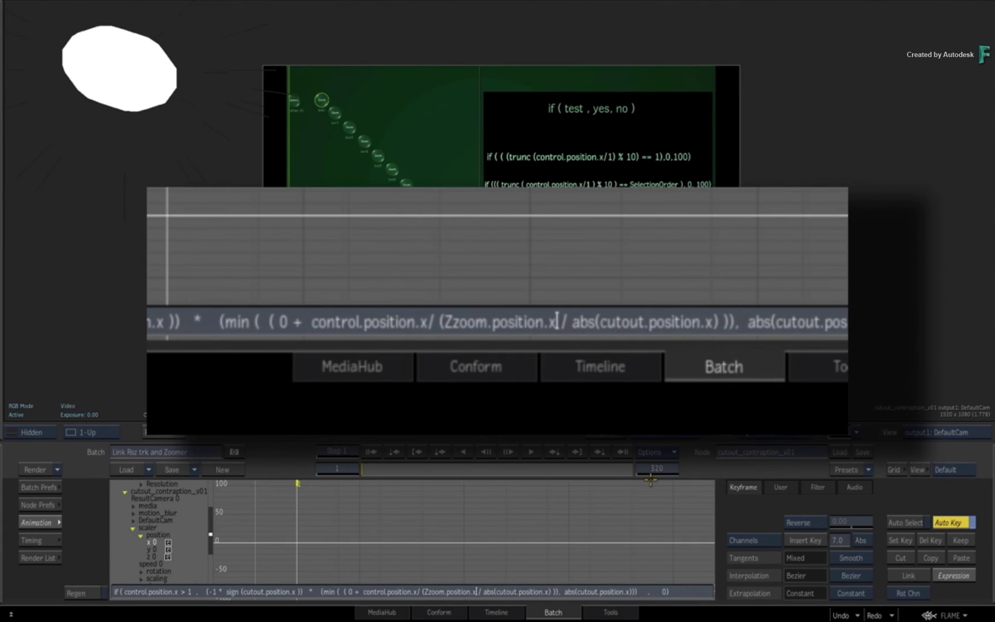
key("Return")
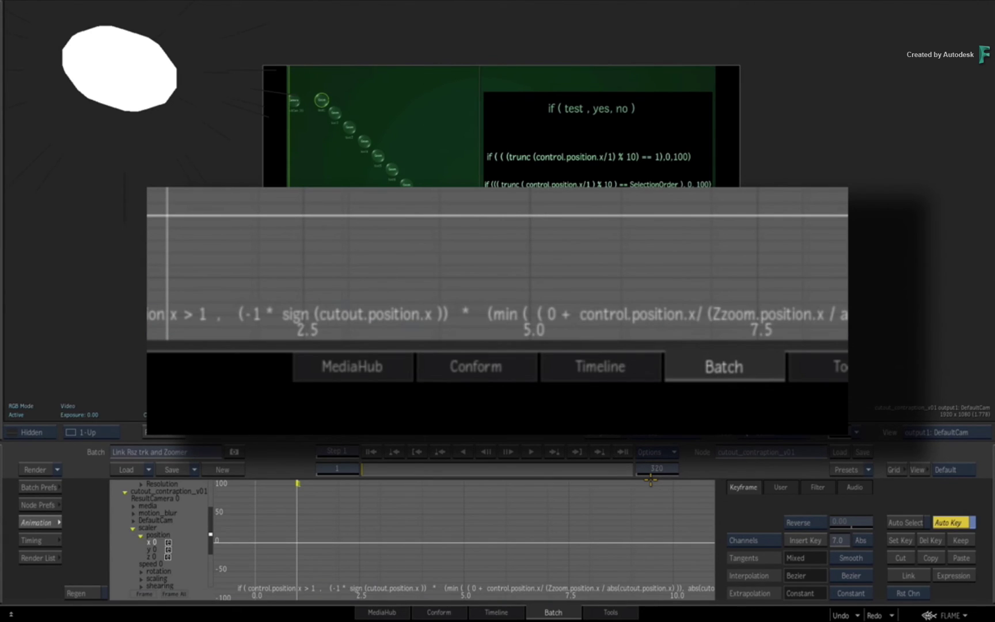
Step: Reopen the scaler's position x expression and copy Zzoom.position.x from it
left_click(954, 576)
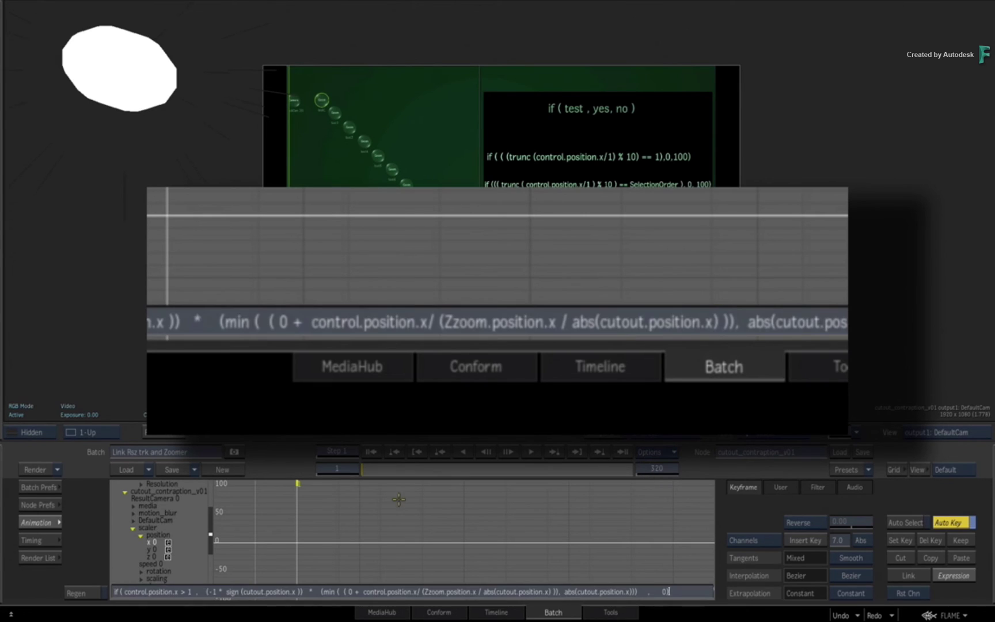
left_click_drag(425, 591, 476, 591)
key("ctrl+c")
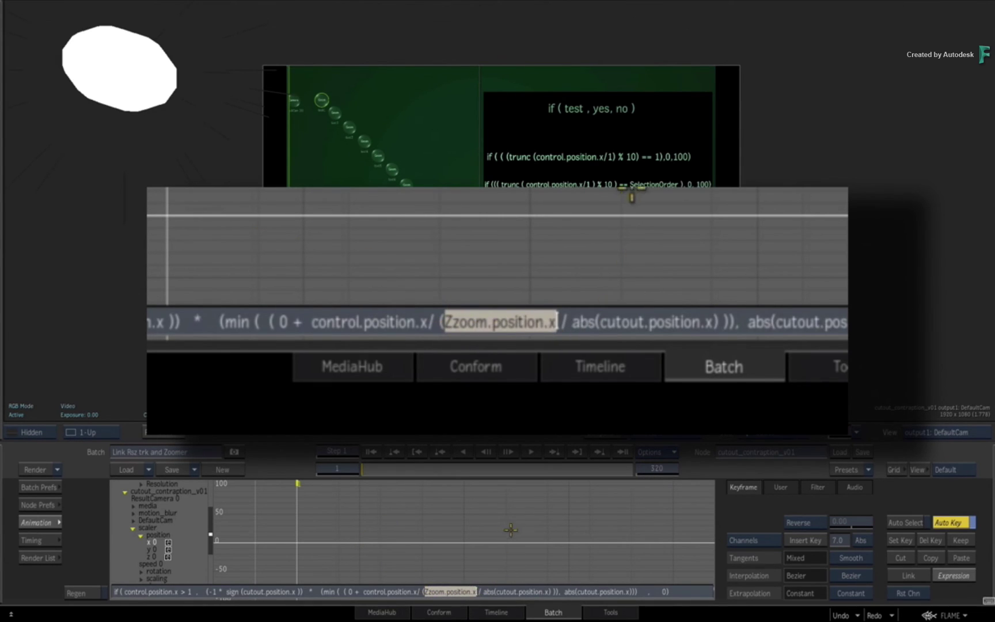
Step: Replace the 900 divisor in the scaler's position y expression with Zzoom.position.x
left_click(89, 534)
left_click(150, 549)
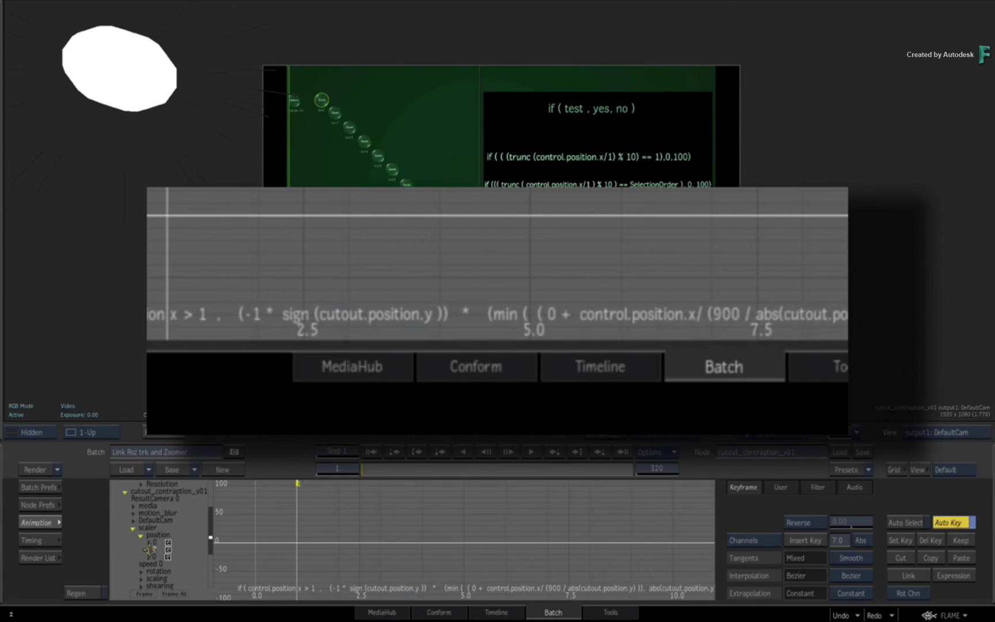
key("e")
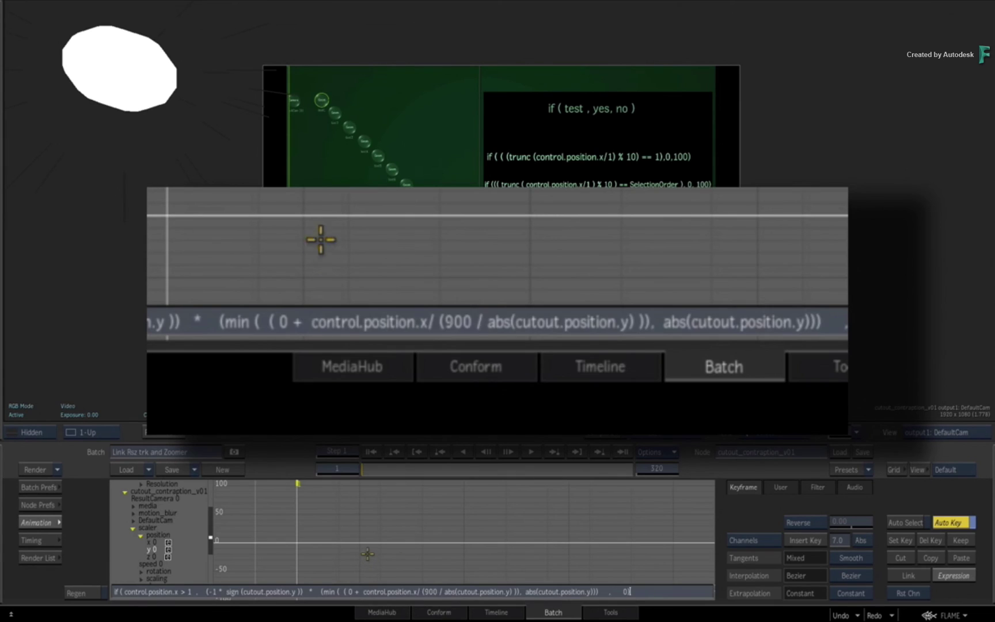
double_click(431, 592)
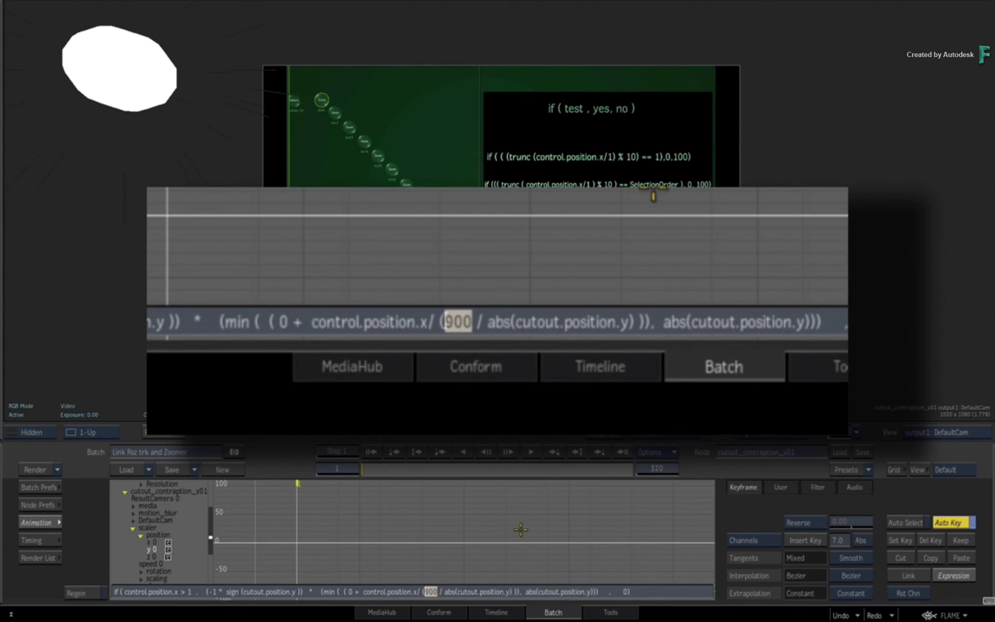
type("Zzoom.position.x")
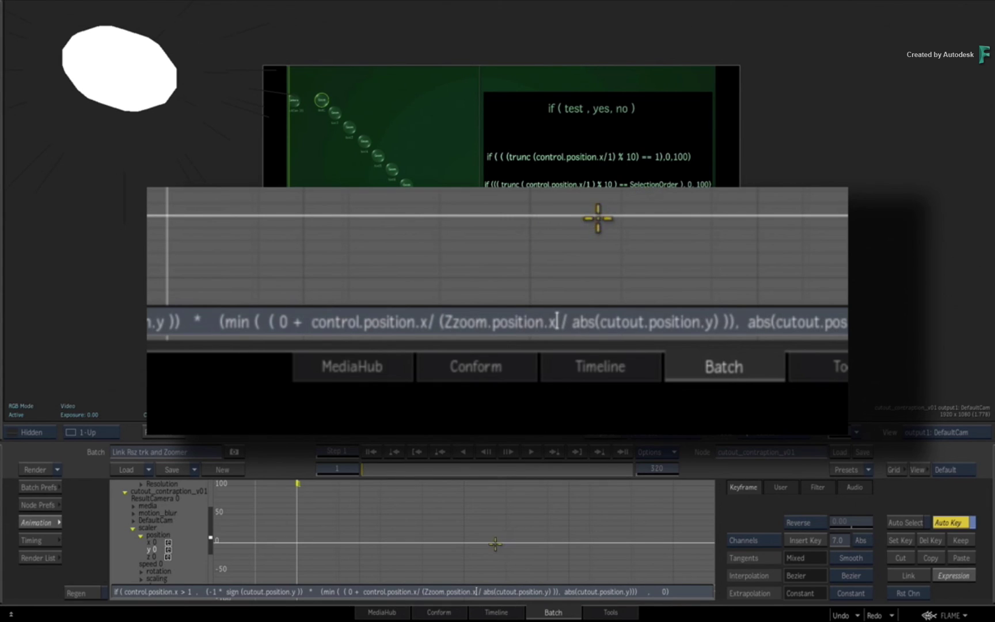
key("Return")
Step: Replace the 900 limit inside min() in the scaler's position z expression with Zzoom.position.x
left_click(151, 557)
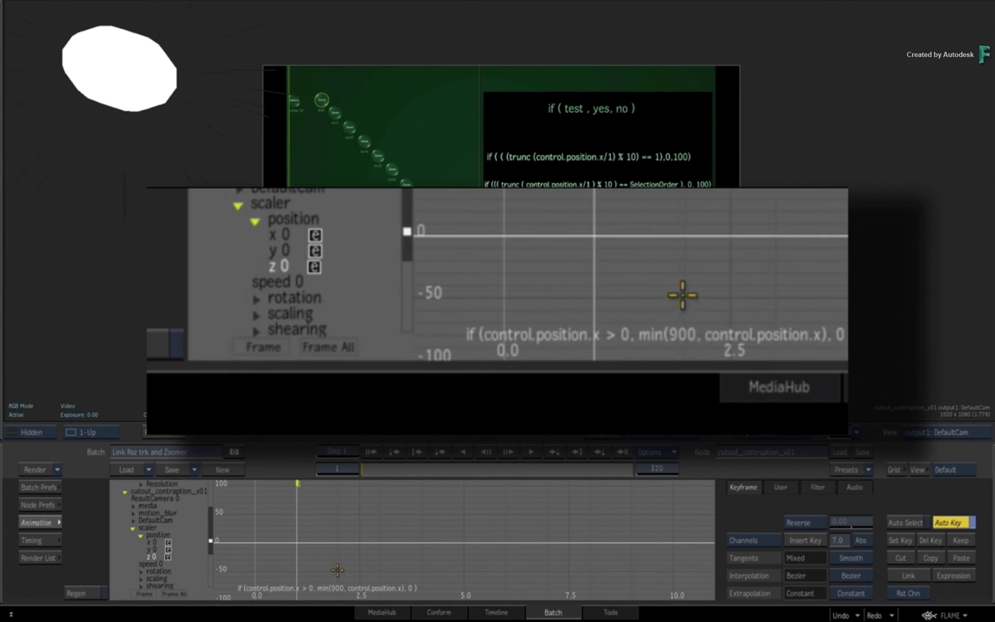
key("e")
left_click(206, 592)
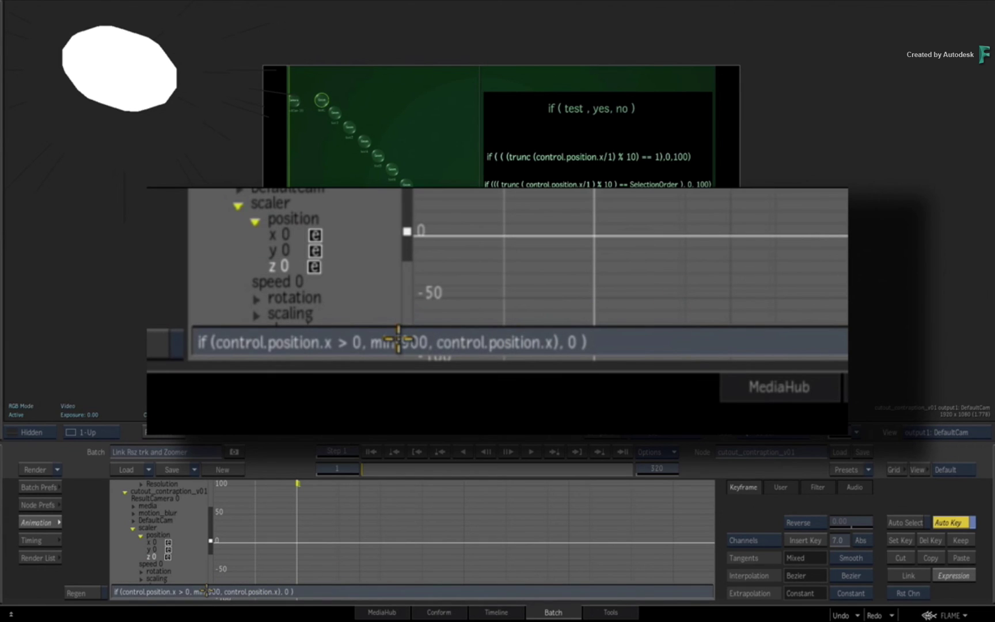
left_click_drag(207, 591, 220, 591)
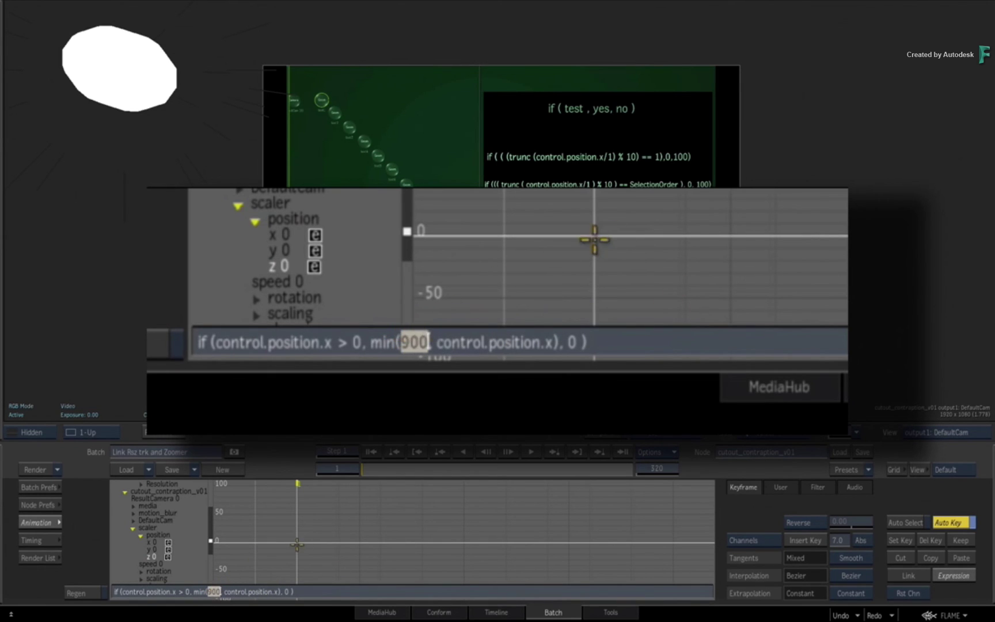
key("ctrl+v")
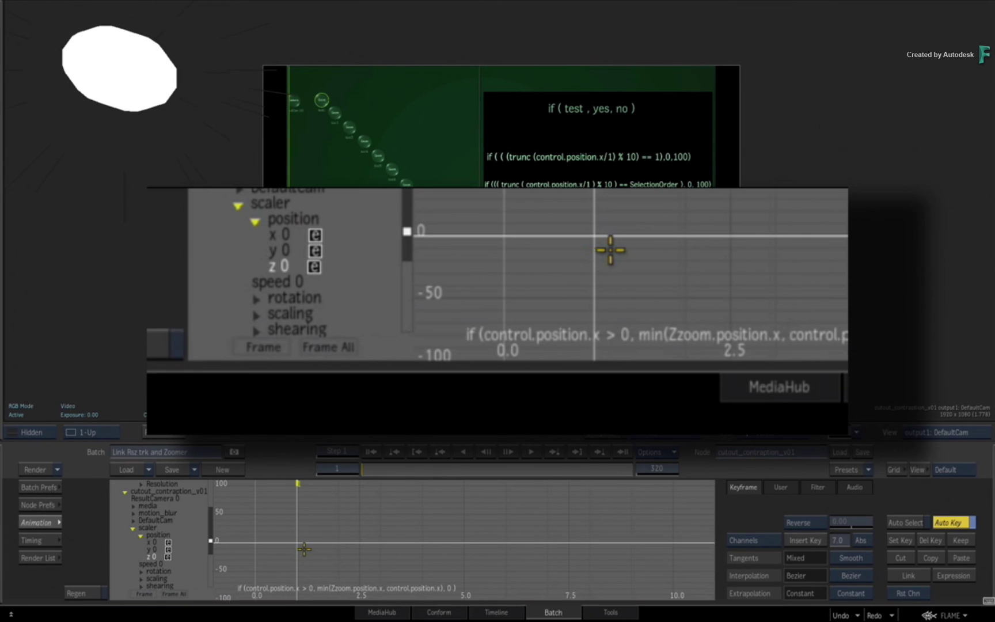
key("Return")
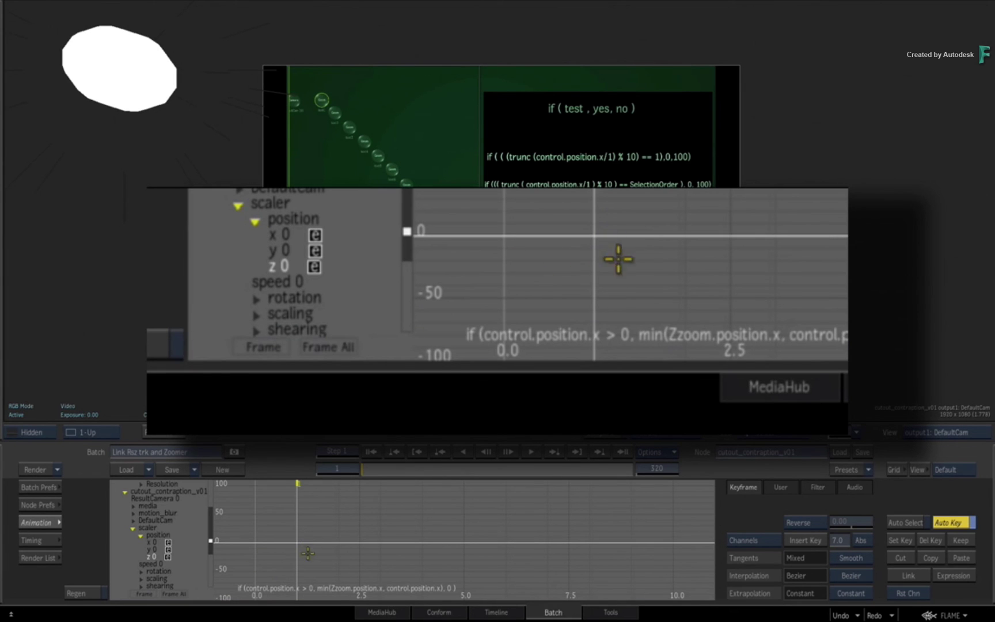
Step: Move the control axis back towards the left of the image and set the Zzoom axis's X position to 1067
left_click(52, 522)
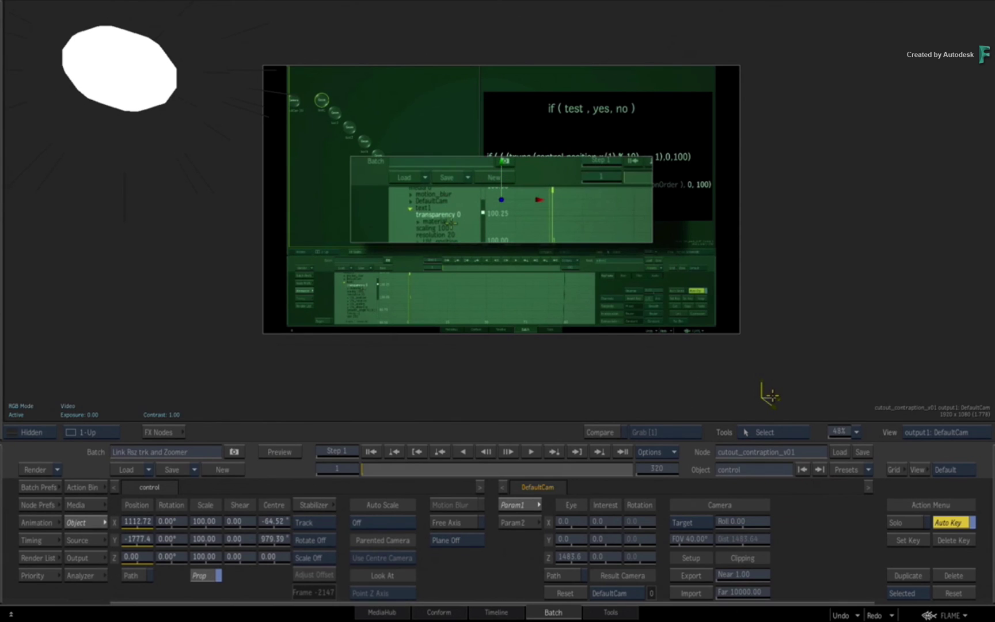
left_click_drag(773, 396, 355, 393)
key("F4")
left_click(608, 315)
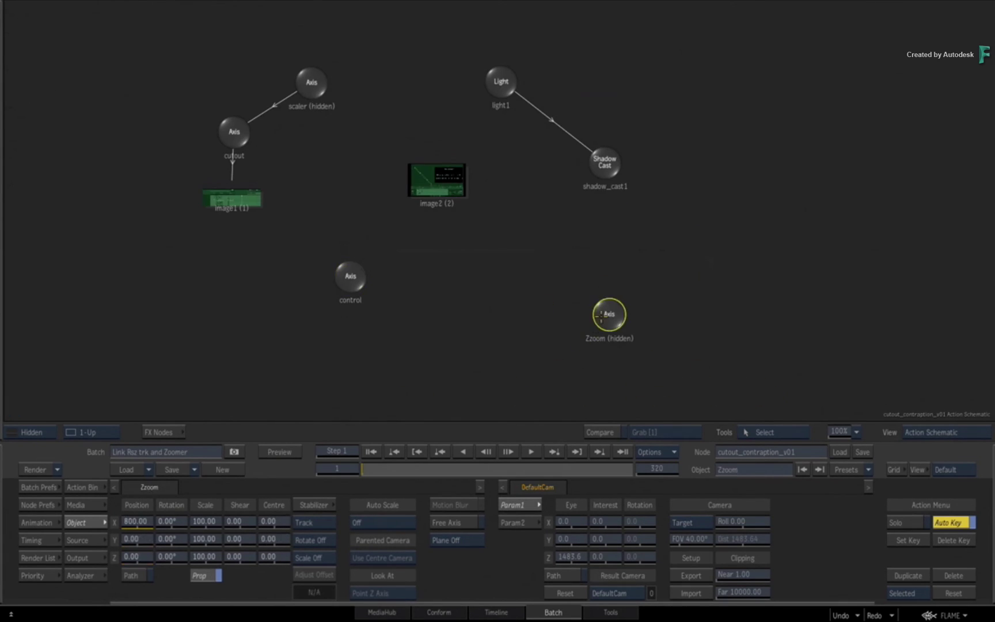
key("F4")
left_click_drag(151, 520, 242, 526)
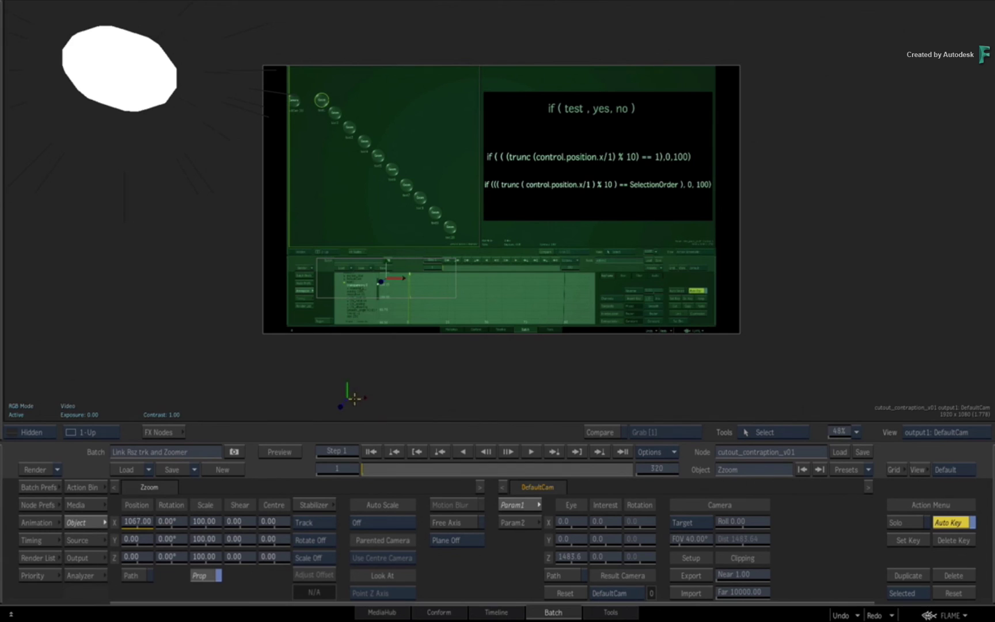
Step: Test the cutout zoom by moving the control axis before and after lowering the Zzoom axis's X position
left_click_drag(344, 400, 403, 412)
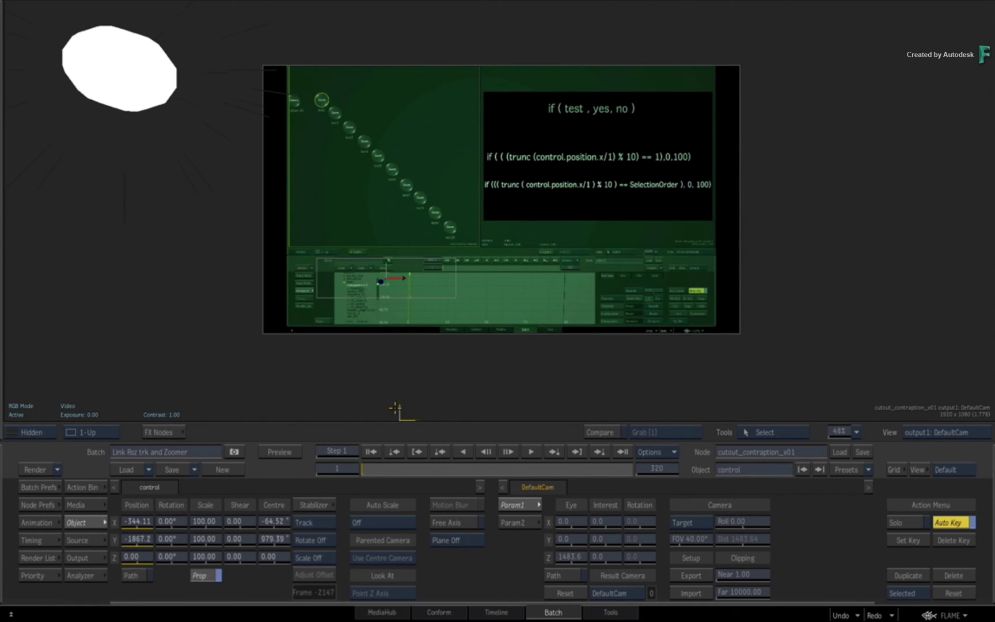
left_click_drag(395, 408, 417, 346)
left_click(352, 302)
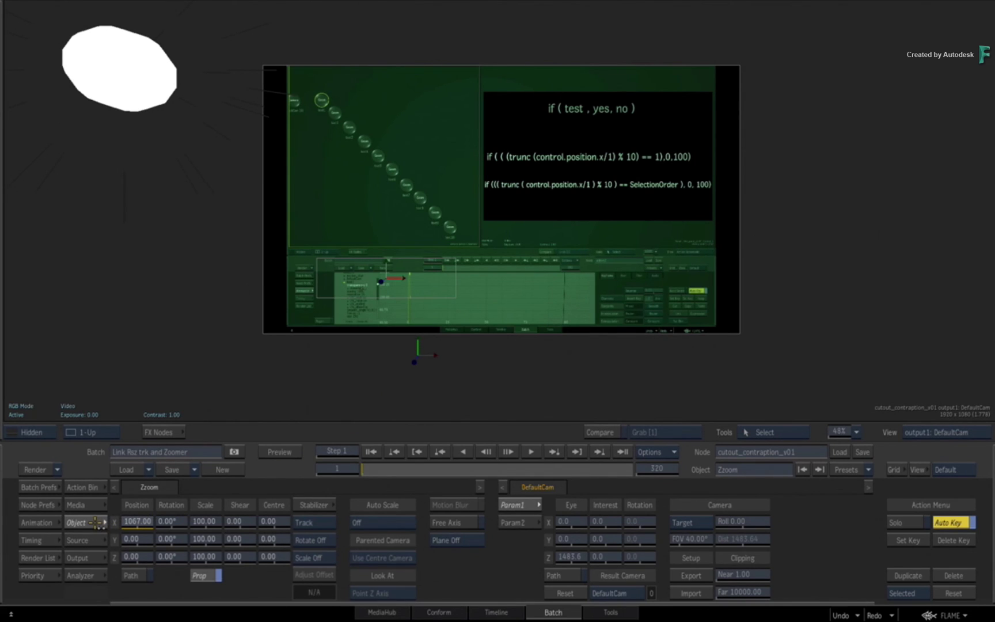
left_click_drag(96, 523, 4, 527)
left_click_drag(295, 402, 311, 422)
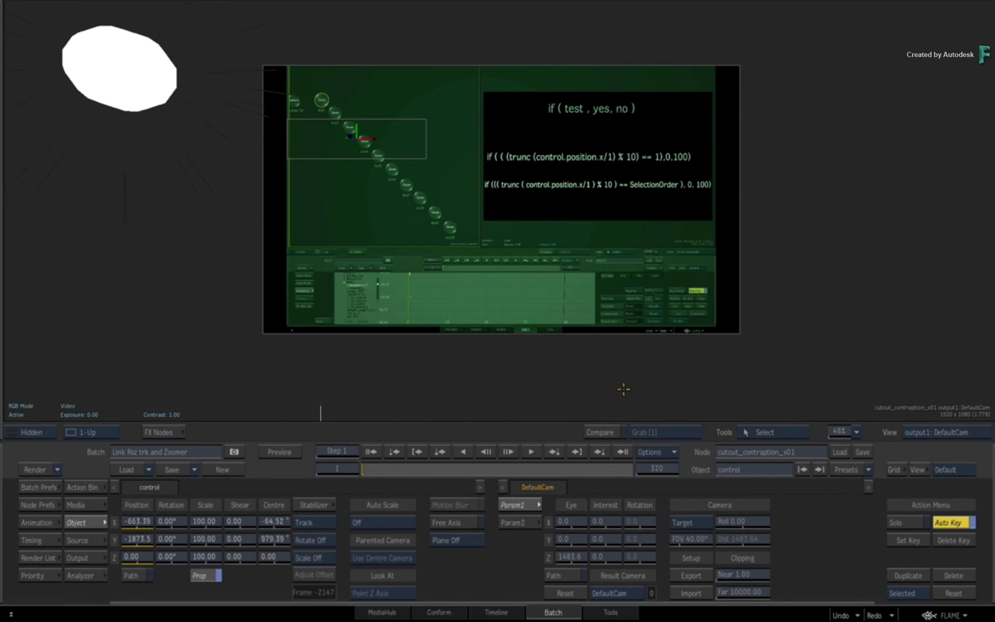
Step: Return to the Batch schematic and select the counter_tut-5.422 clip feeding the Colour Correct node
key("F4")
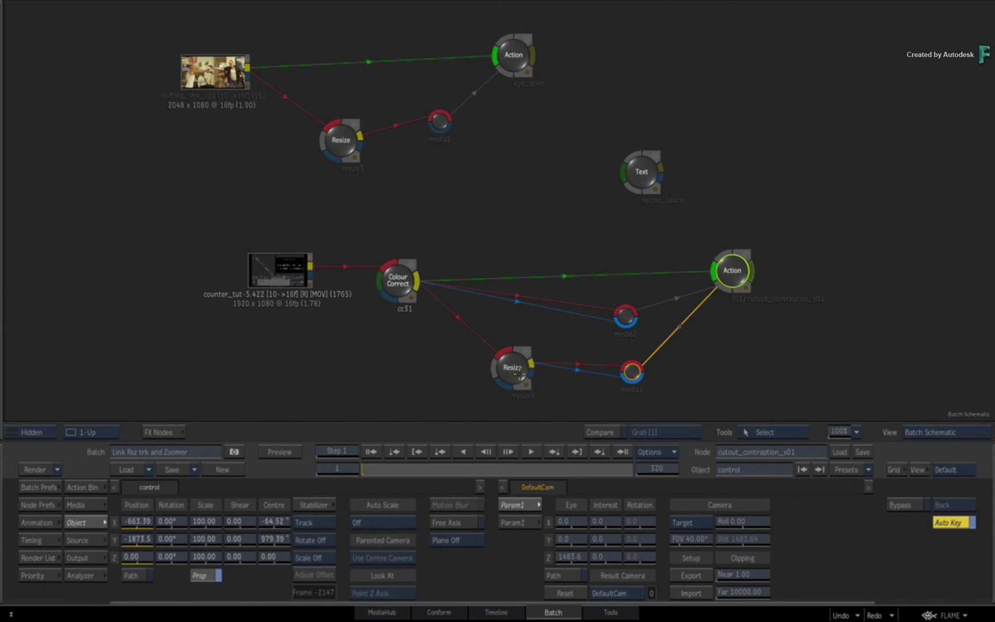
left_click(278, 262)
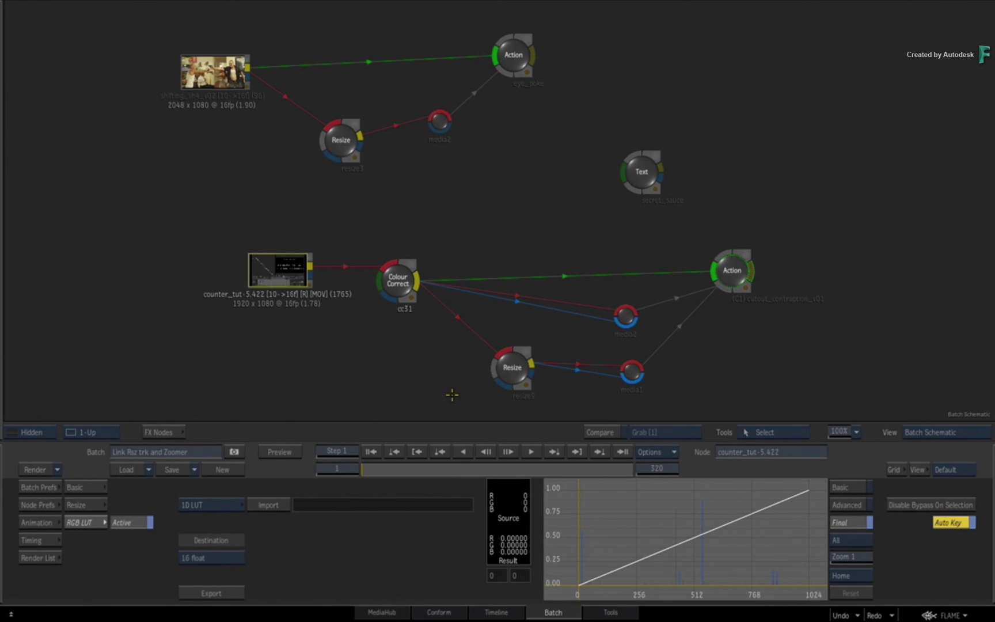